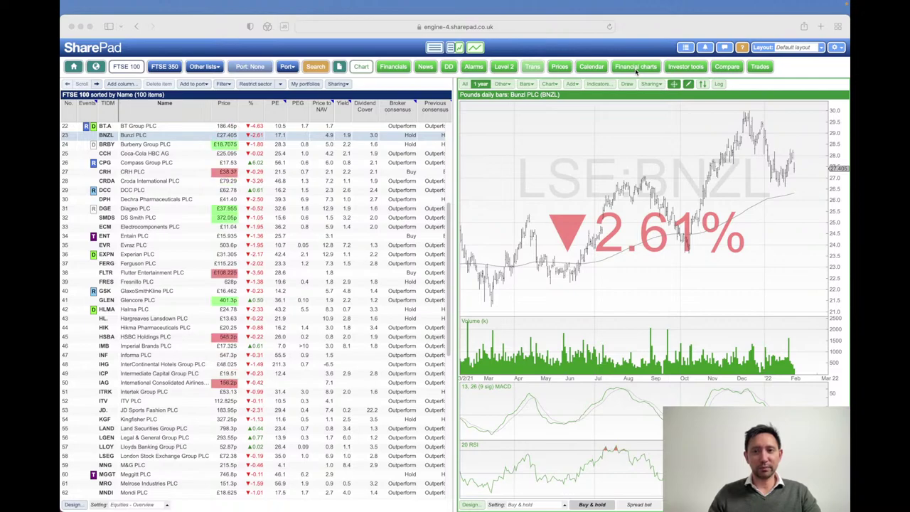
Step: Show the financial chart for Bunzl PLC and widen the chart pane until the share list shows only up to the Name column
click(636, 68)
click(637, 72)
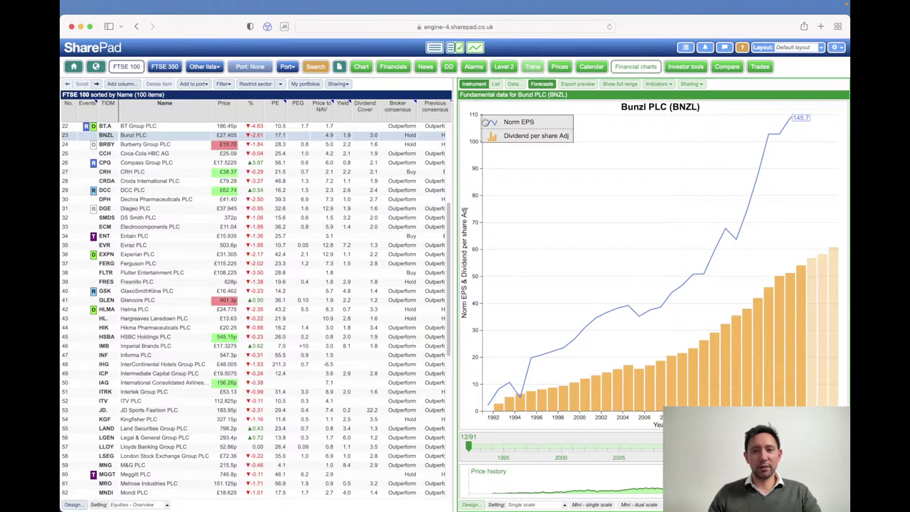
drag(339, 106, 212, 131)
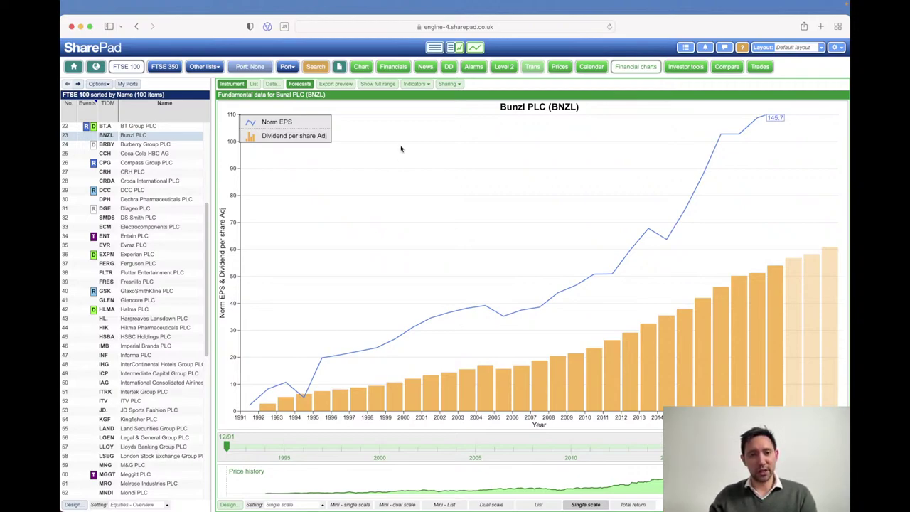
Step: Review Bunzl's financial summary, income statement, balance sheet and cash flow, and return to its financial chart
click(398, 71)
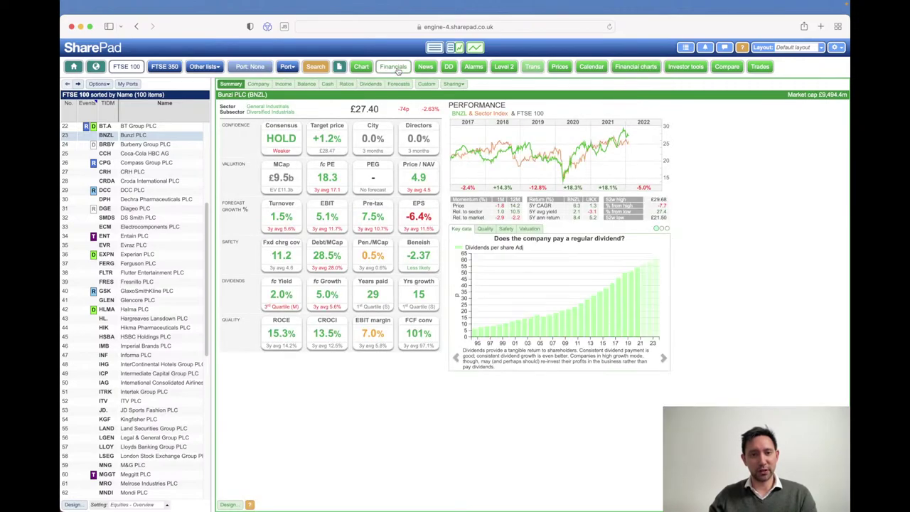
click(284, 83)
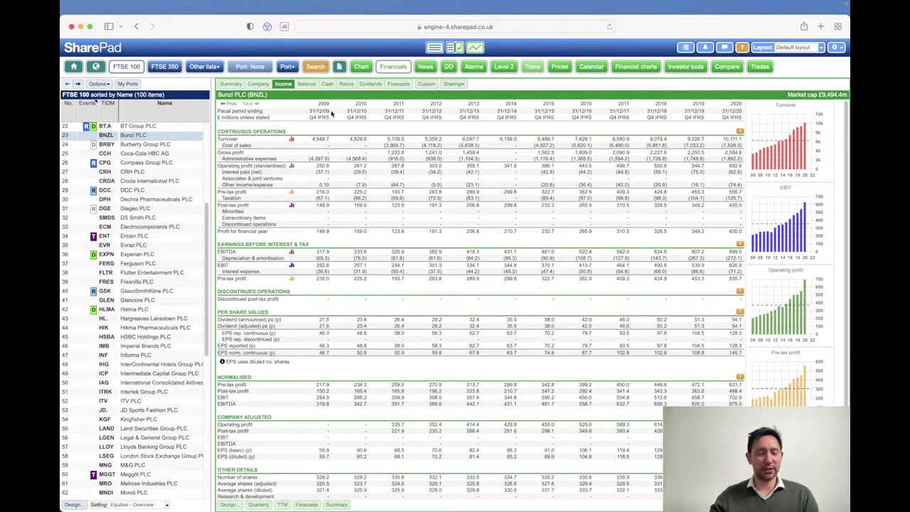
click(309, 84)
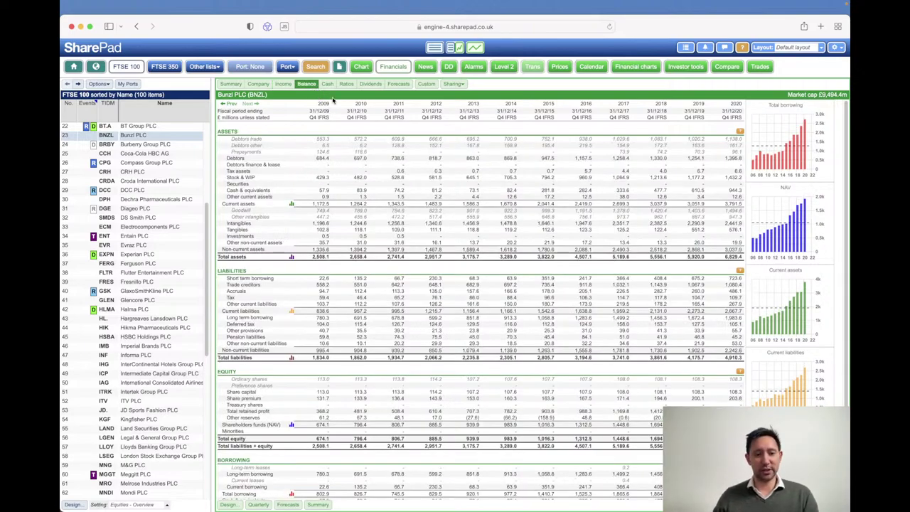
click(329, 86)
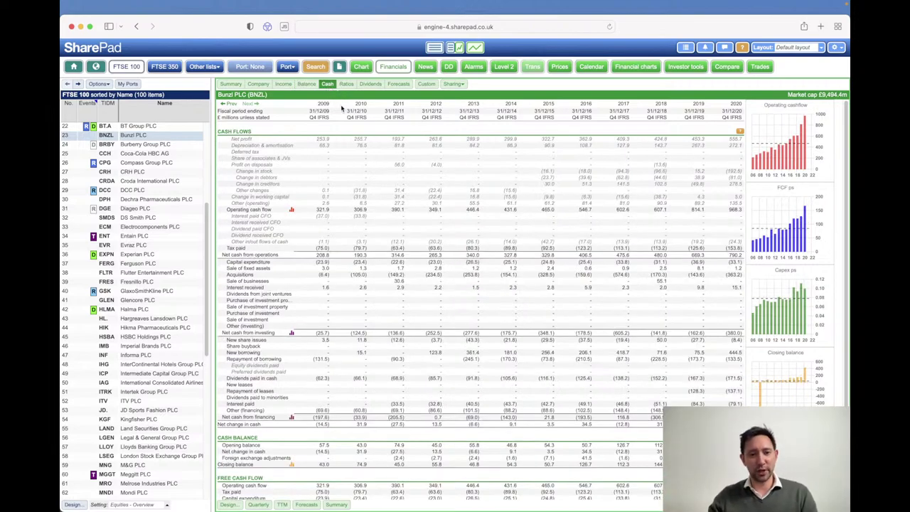
click(642, 69)
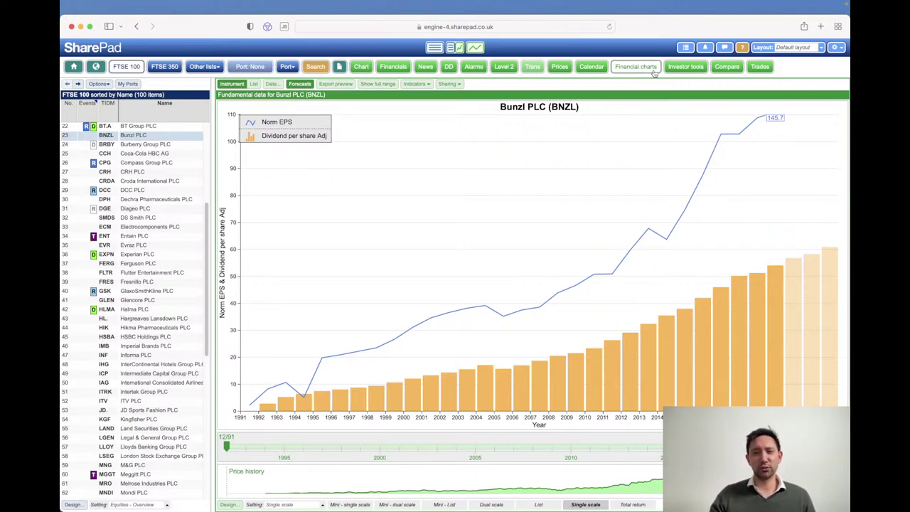
Step: Narrow the browser window to reveal where Financial charts is listed among the overflow views, and restore the window's full width
drag(845, 110, 615, 122)
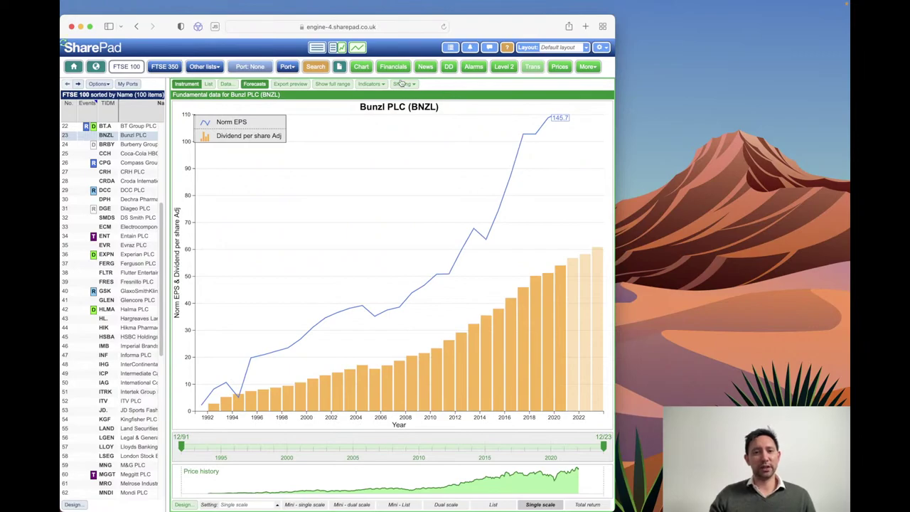
click(591, 69)
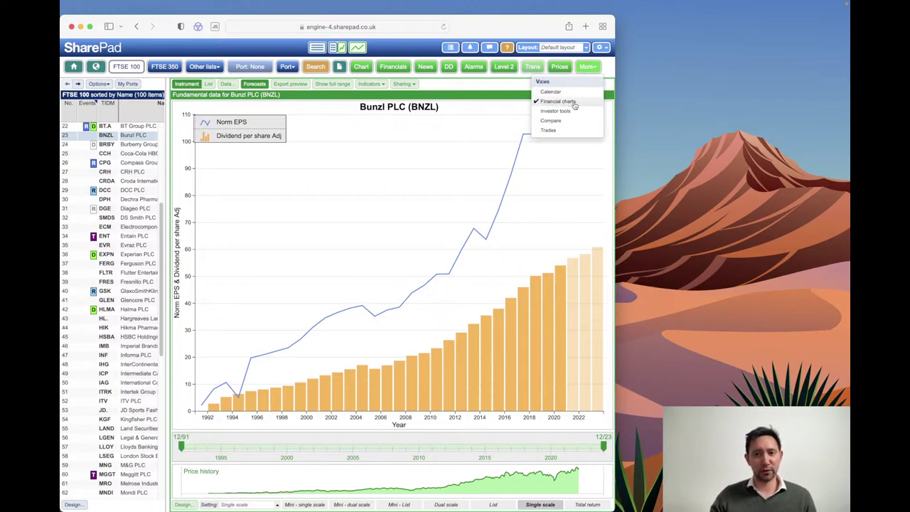
drag(613, 80, 846, 78)
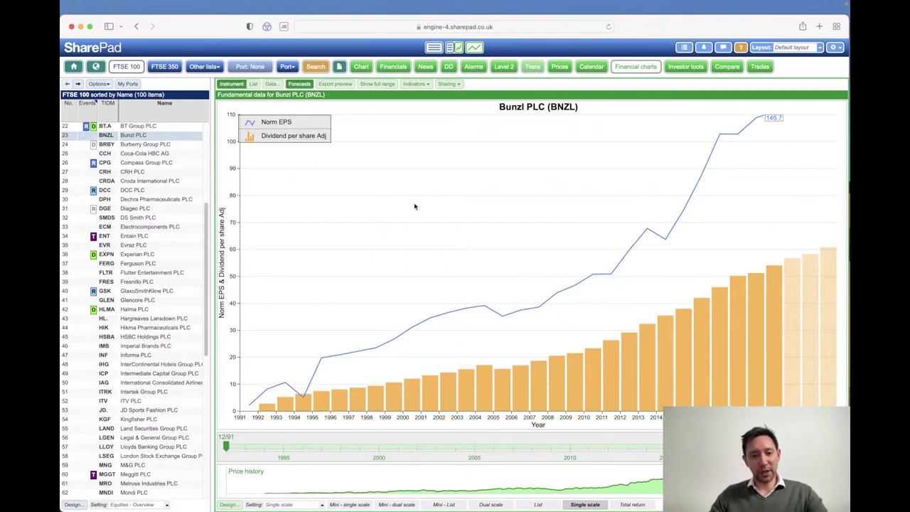
Step: Create a new chart setting named "New Setting 1" and turn off its export preview
click(310, 505)
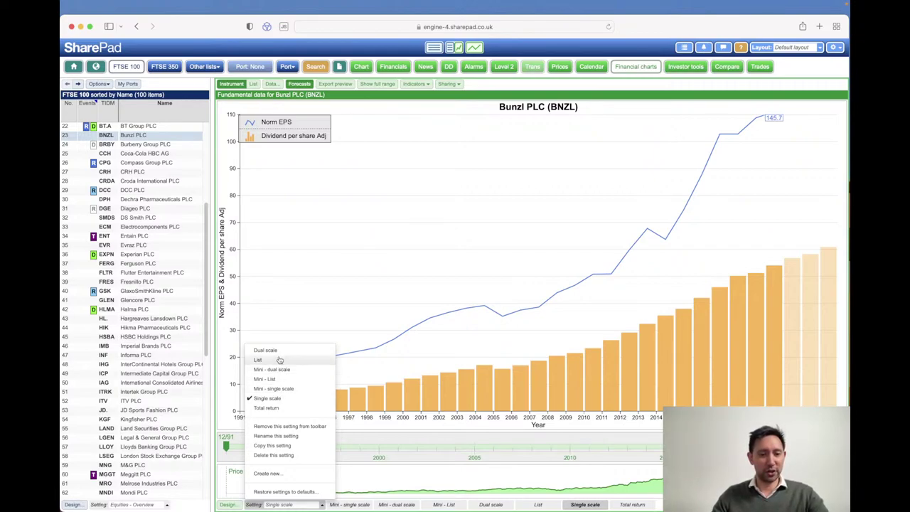
click(287, 475)
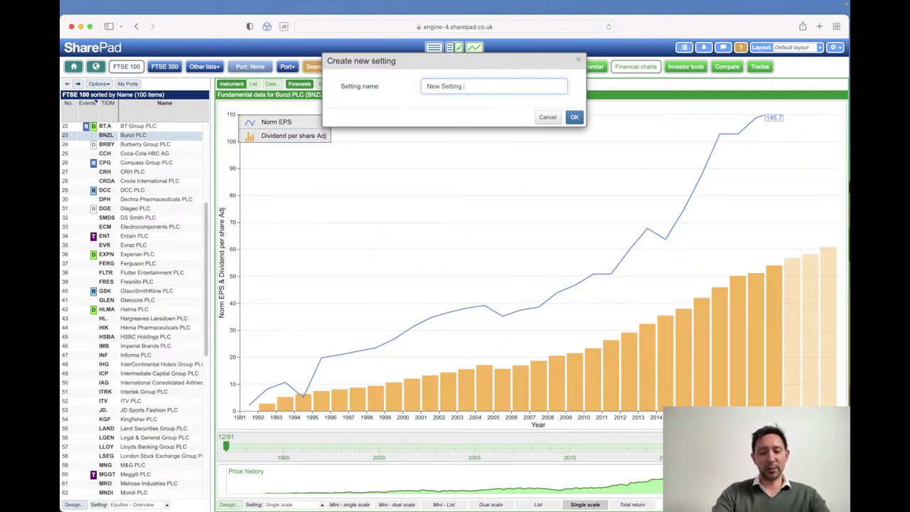
text(1)
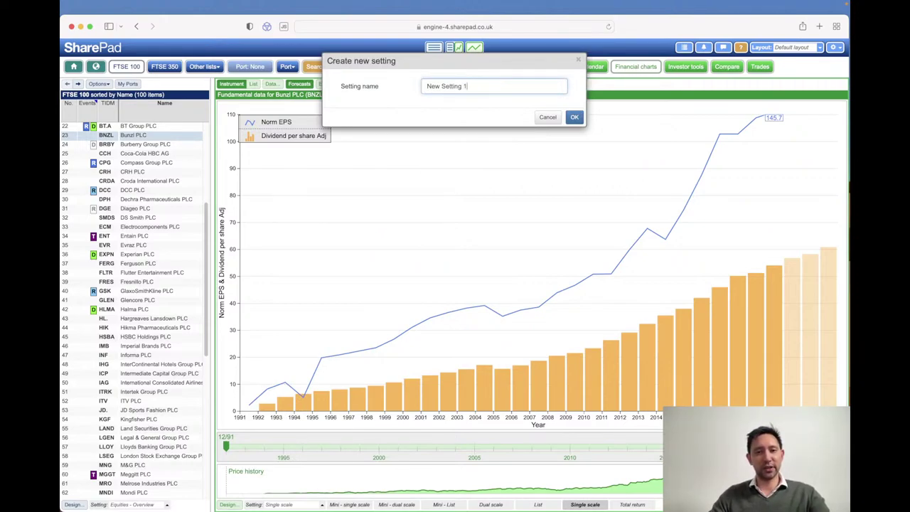
click(574, 118)
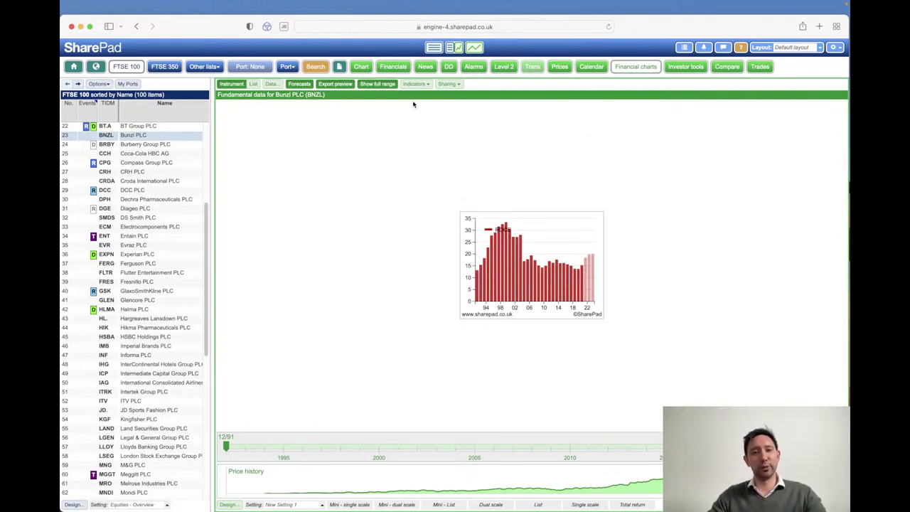
click(340, 86)
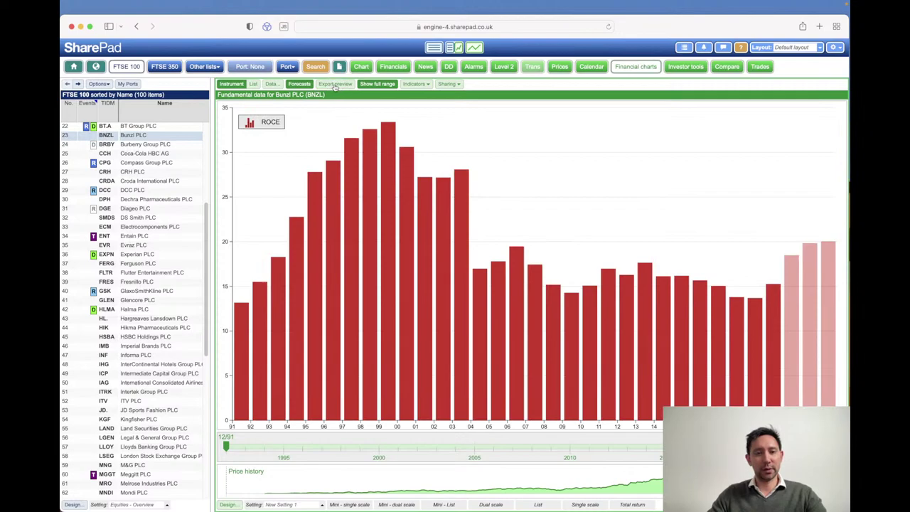
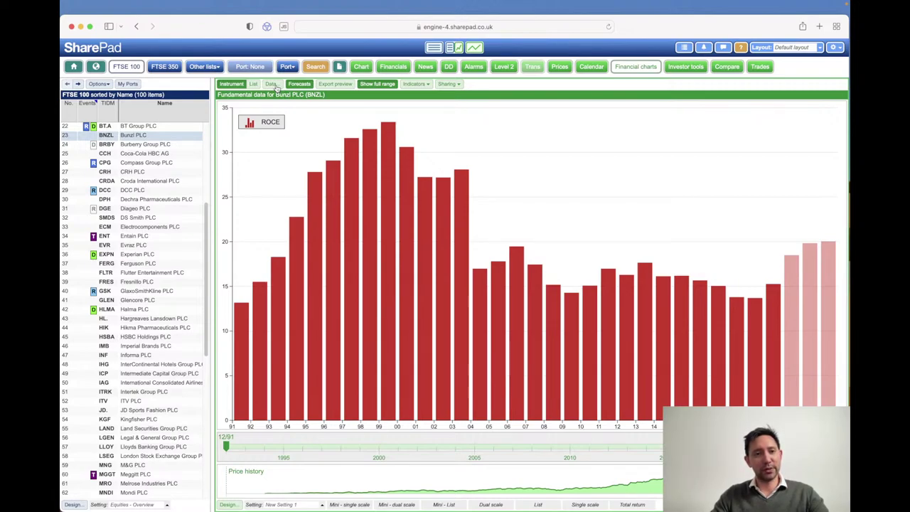
Step: Delete the ROCE data item from the chart and choose EPS from the income statement items as its replacement
click(274, 84)
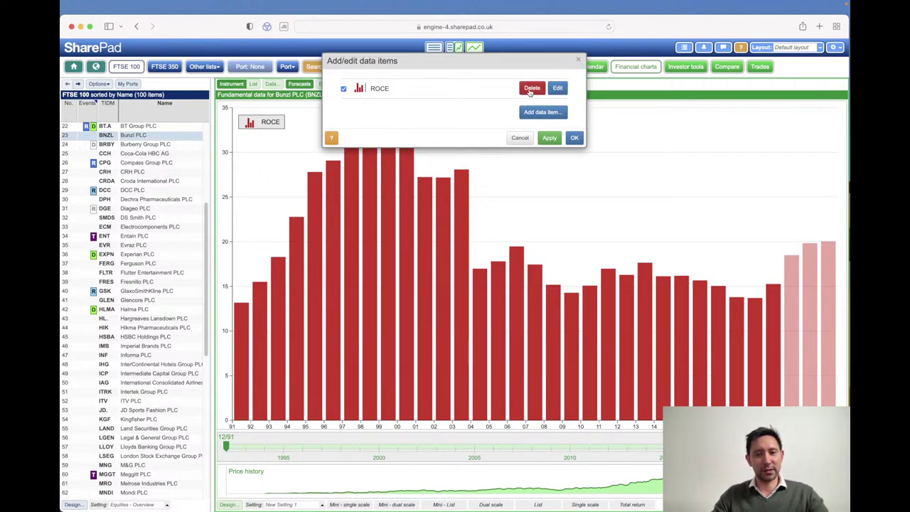
click(530, 89)
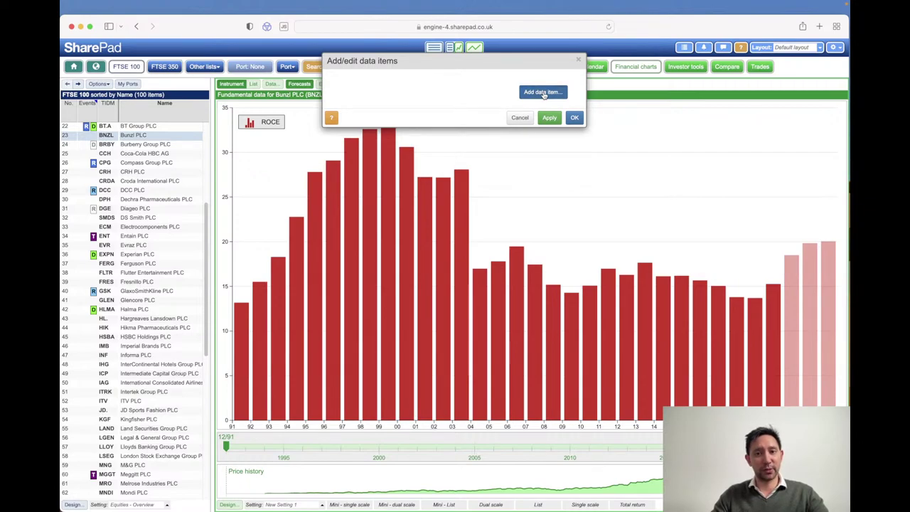
click(544, 94)
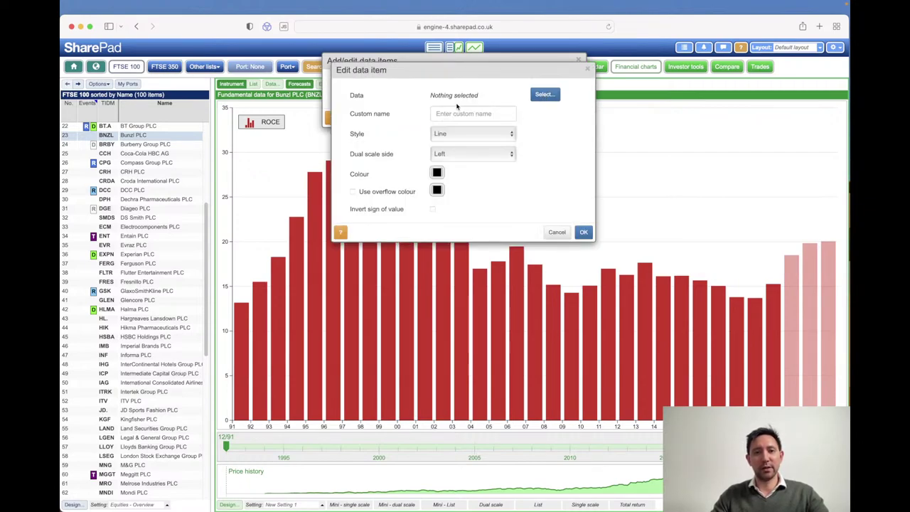
click(545, 97)
drag(496, 82, 528, 92)
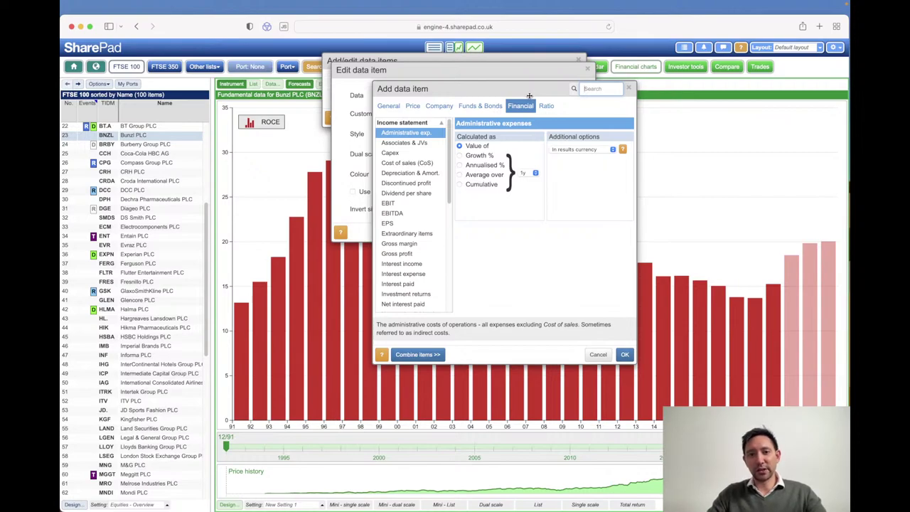
text(ep)
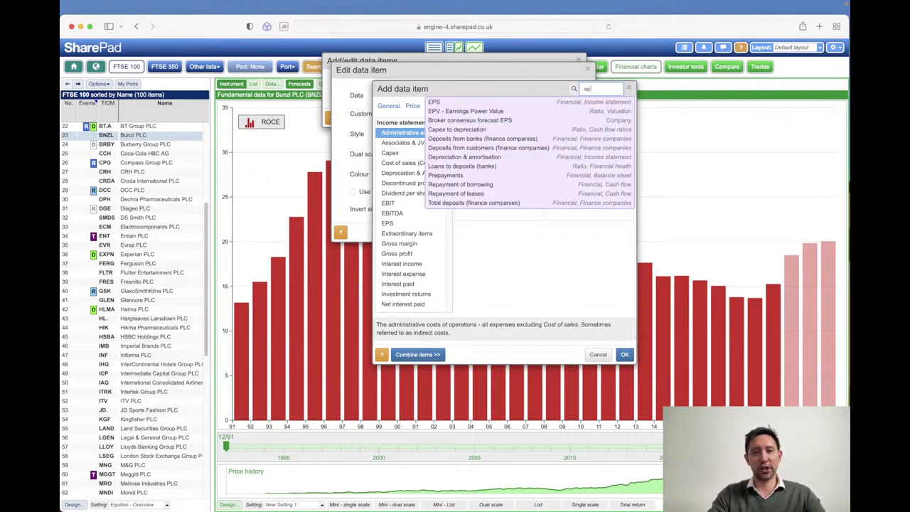
text(s)
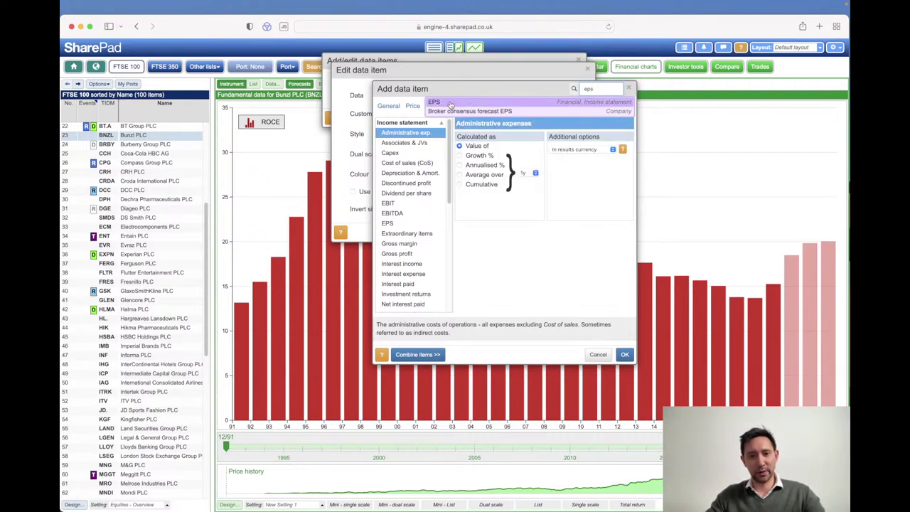
click(446, 103)
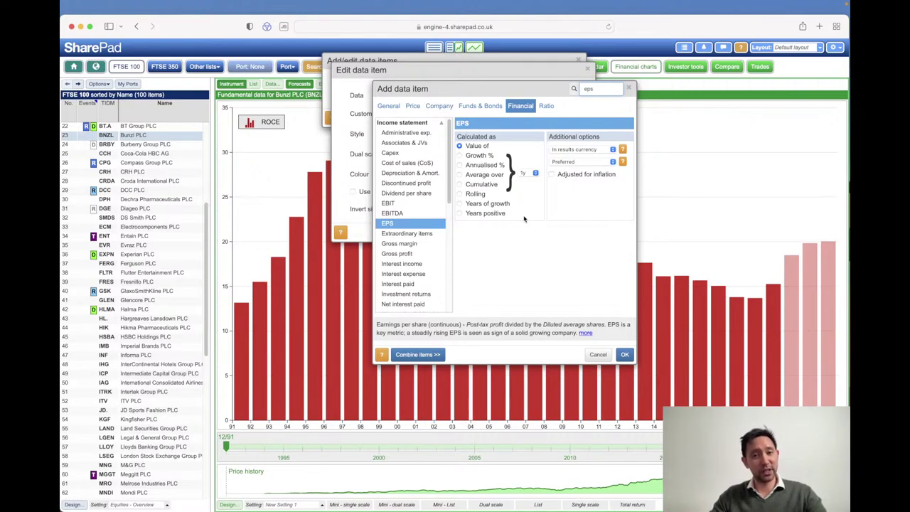
click(625, 354)
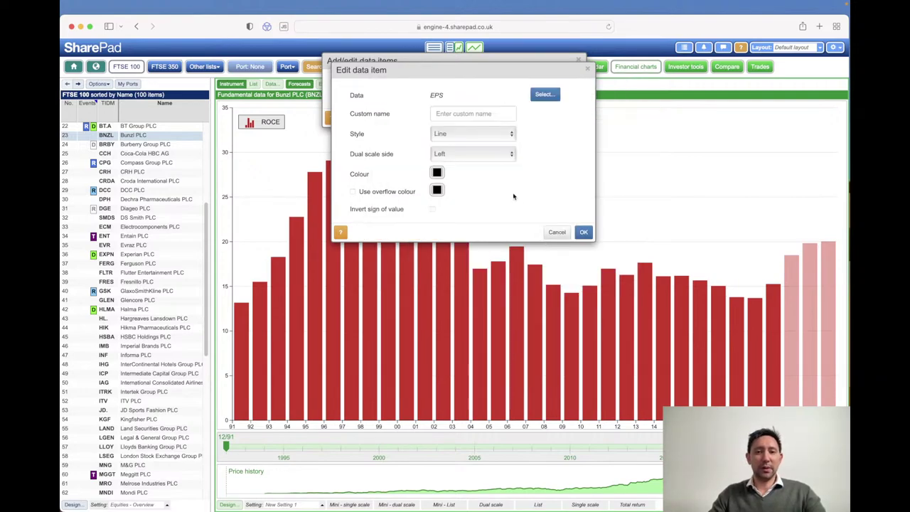
Step: Keep the Line style for the EPS item and apply the data items to the chart
click(453, 136)
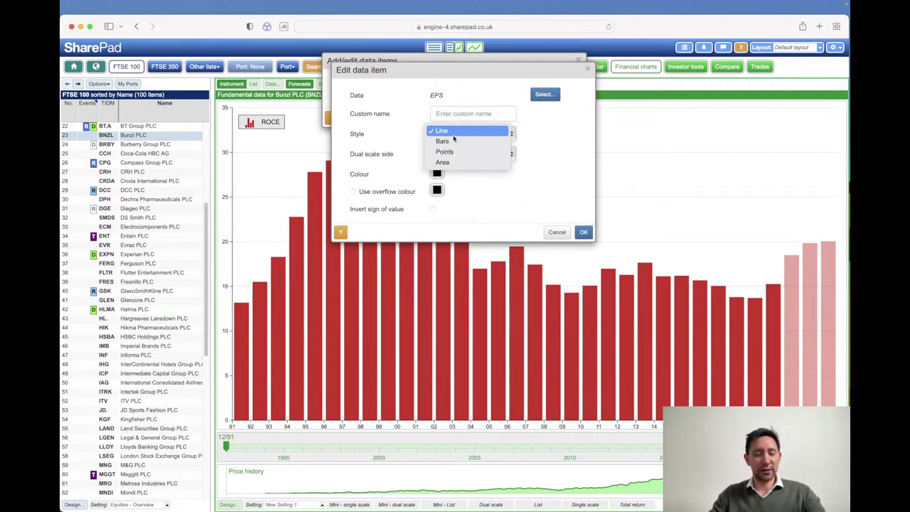
click(452, 135)
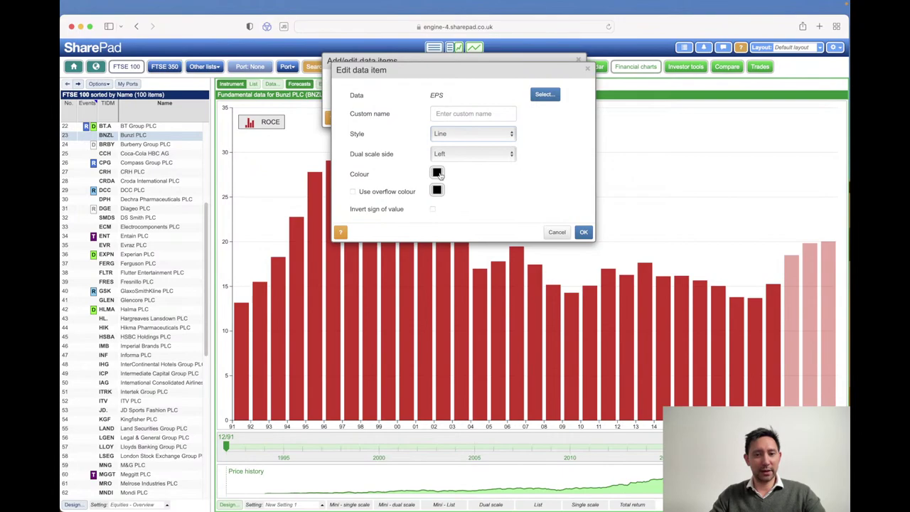
click(583, 234)
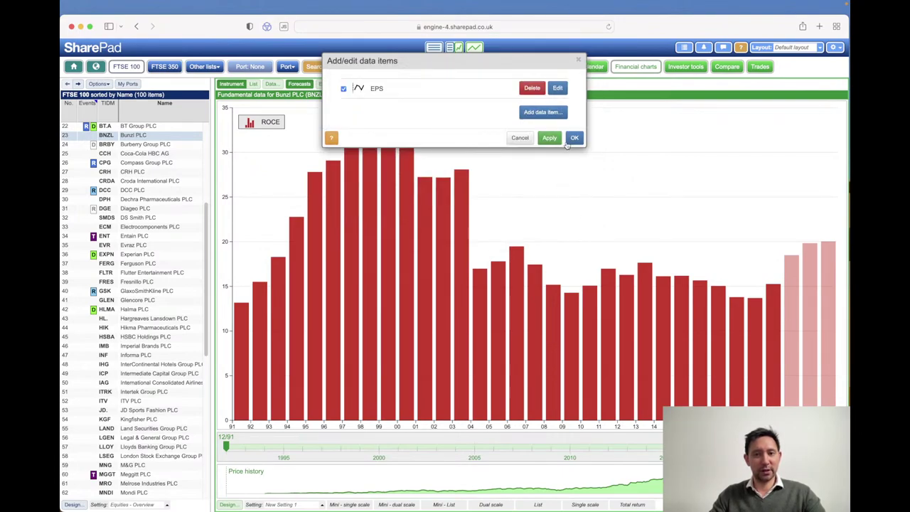
click(572, 139)
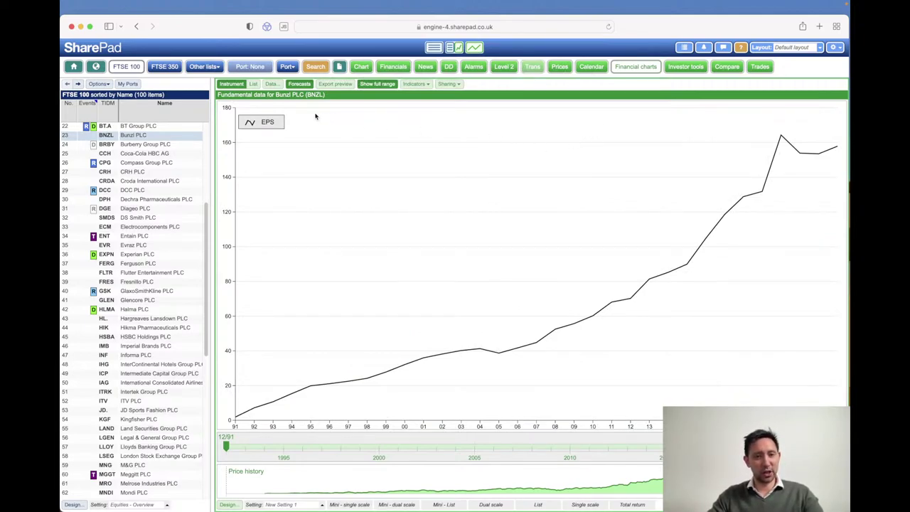
Step: Change the EPS data item's style to Bars and its colour to red, and apply it to the chart
click(274, 87)
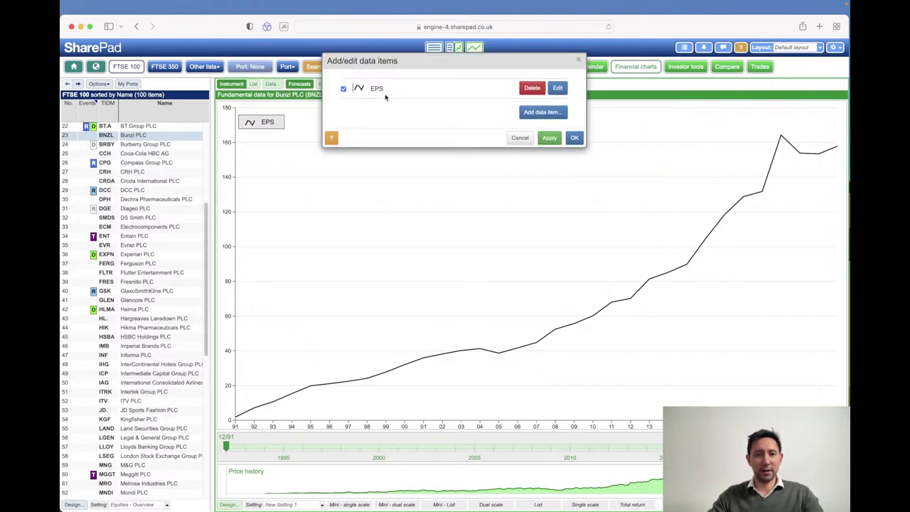
click(557, 89)
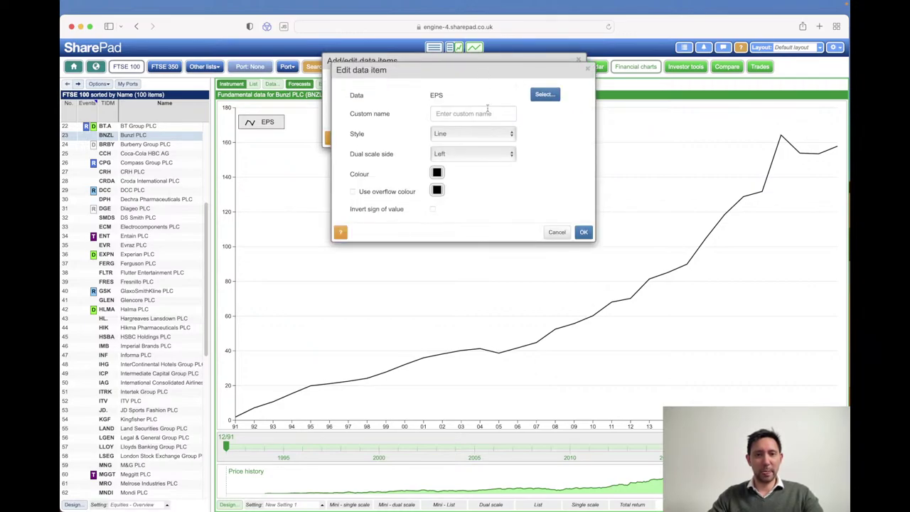
click(510, 133)
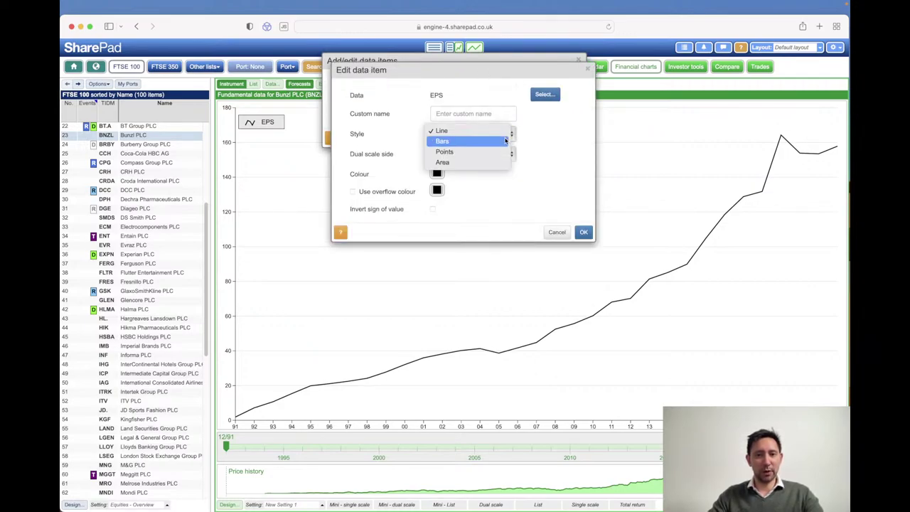
click(505, 140)
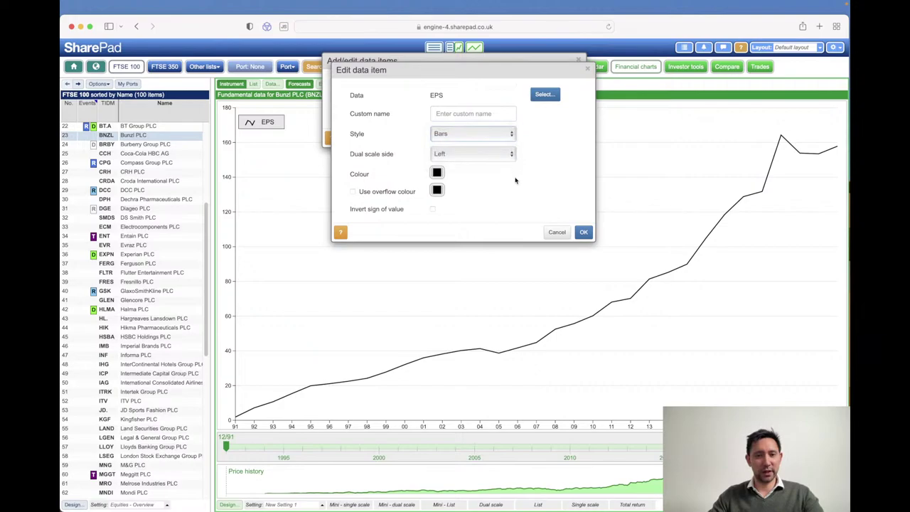
click(440, 174)
click(469, 144)
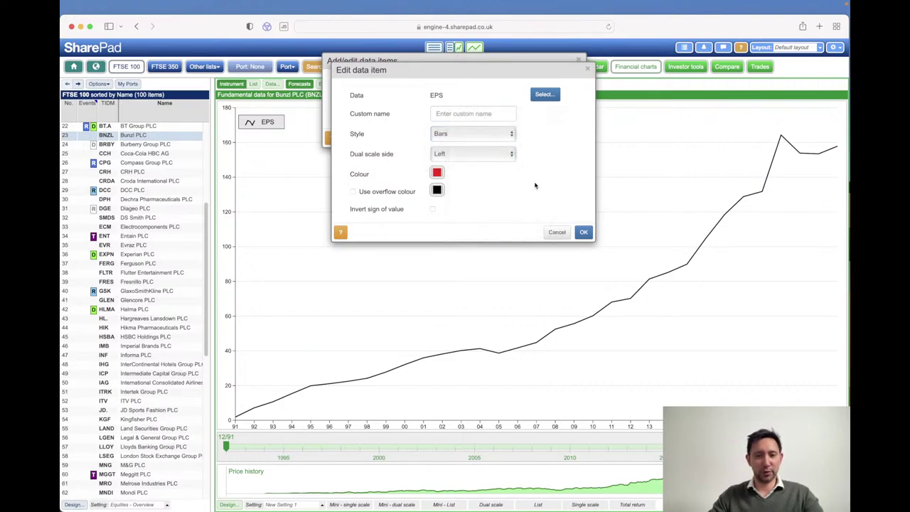
click(583, 231)
click(574, 138)
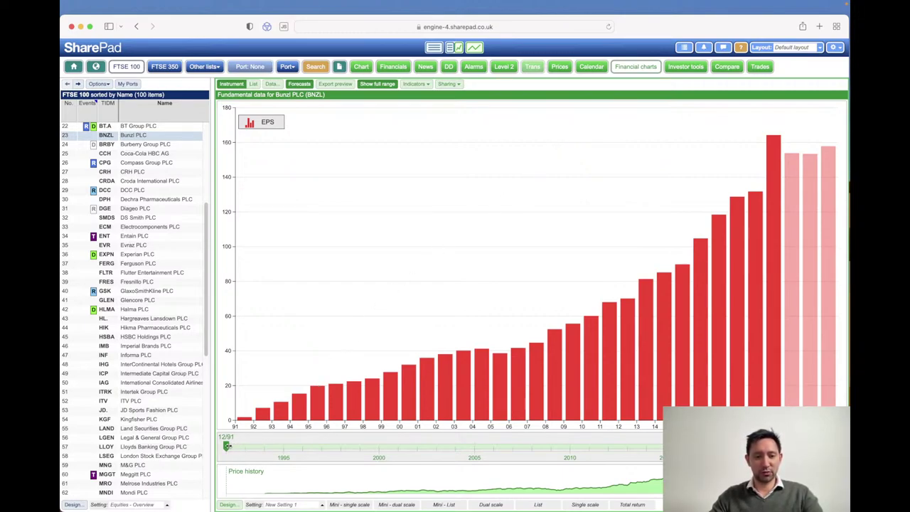
Step: Shorten the EPS chart's date range so that it starts in 2014
drag(226, 446, 659, 437)
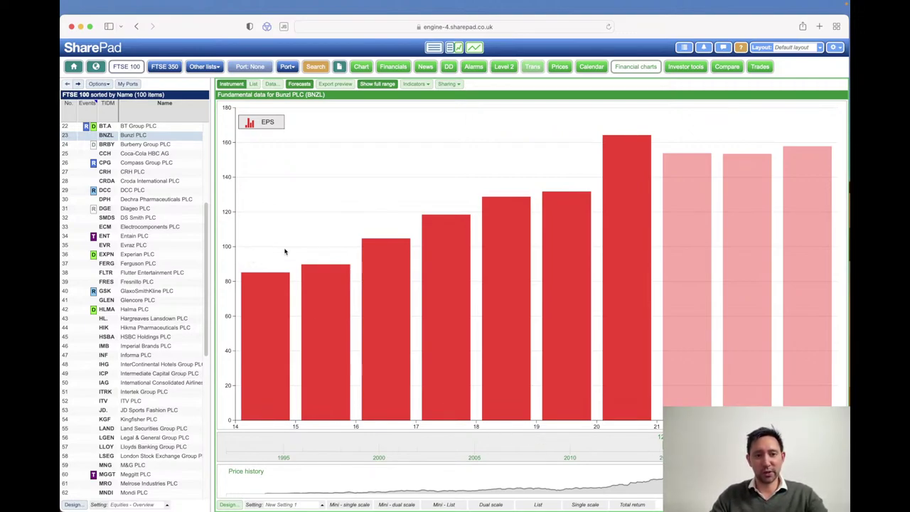
Step: View the EPS chart for Burberry Group PLC and return to Bunzl PLC
click(145, 145)
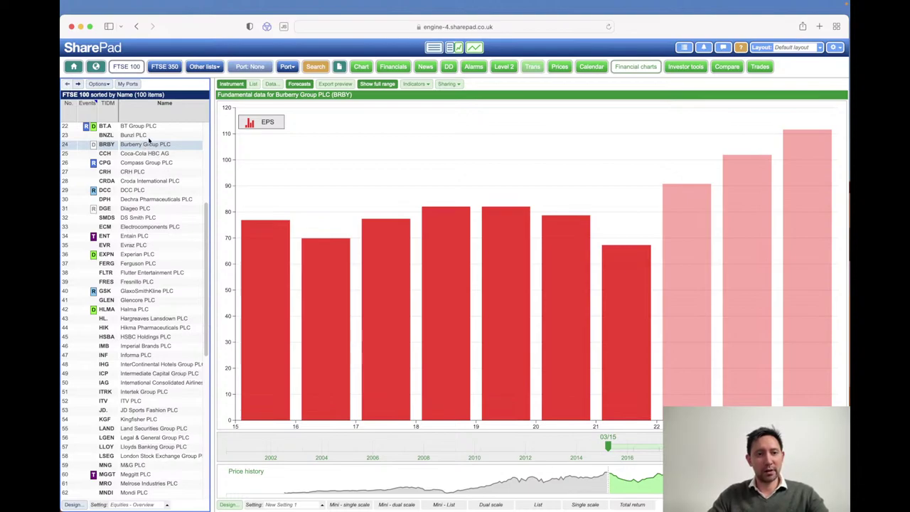
key(Up)
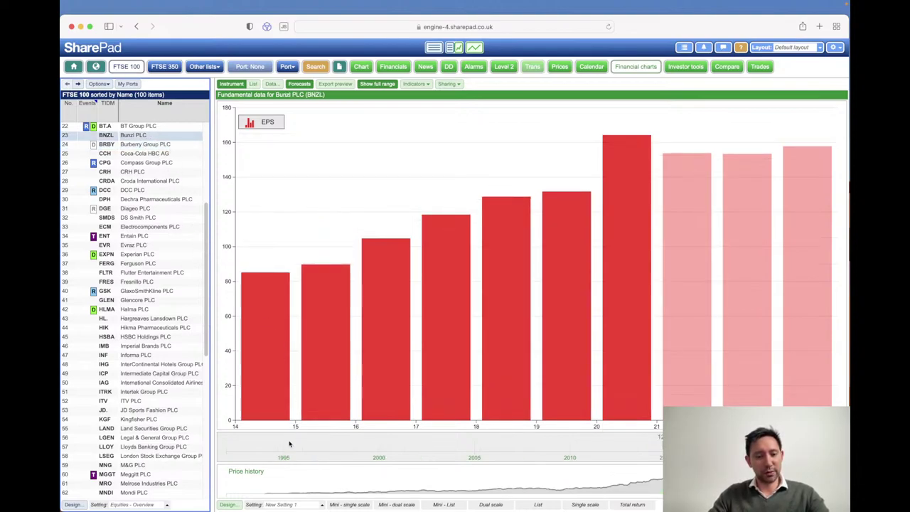
Step: Rename the current financial chart setting as EPS
click(310, 506)
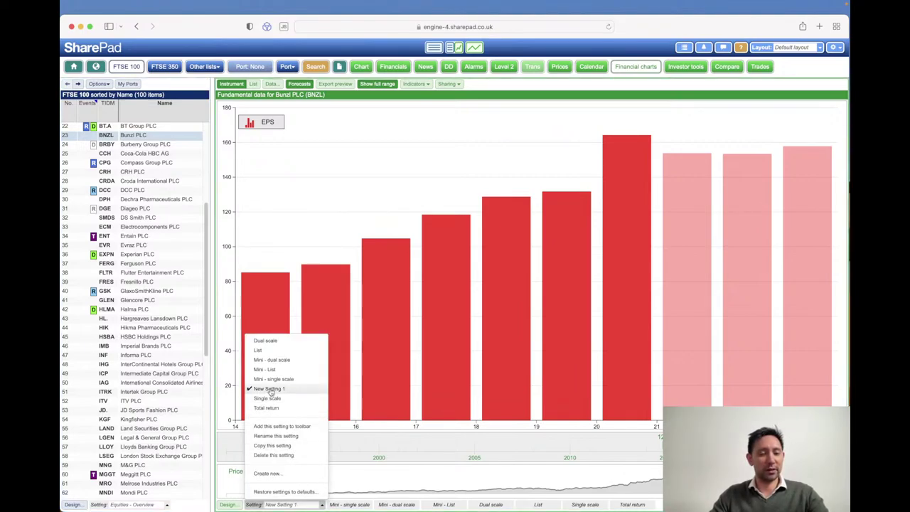
click(277, 435)
key(BackSpace)
key(BackSpace)
key(BackSpace)
key(BackSpace)
key(BackSpace)
key(BackSpace)
key(BackSpace)
key(BackSpace)
key(BackSpace)
key(BackSpace)
key(BackSpace)
key(BackSpace)
key(BackSpace)
text(EPS)
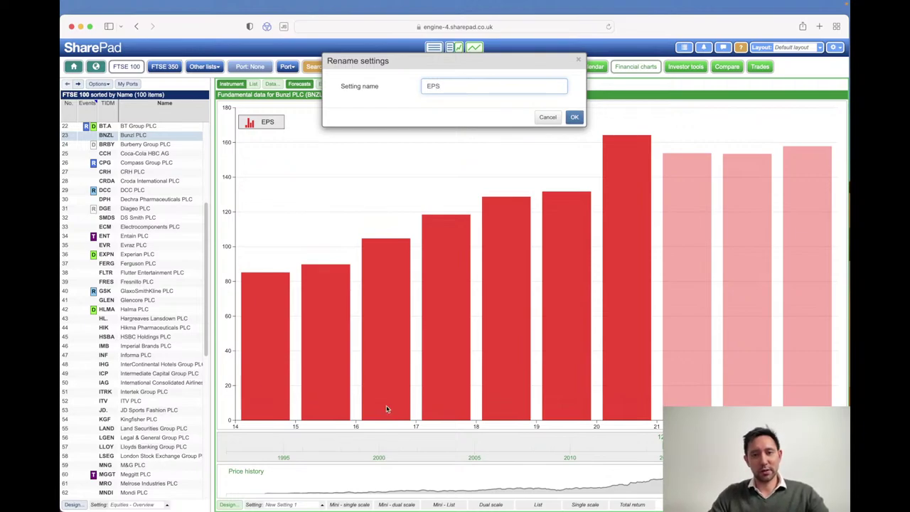
click(574, 117)
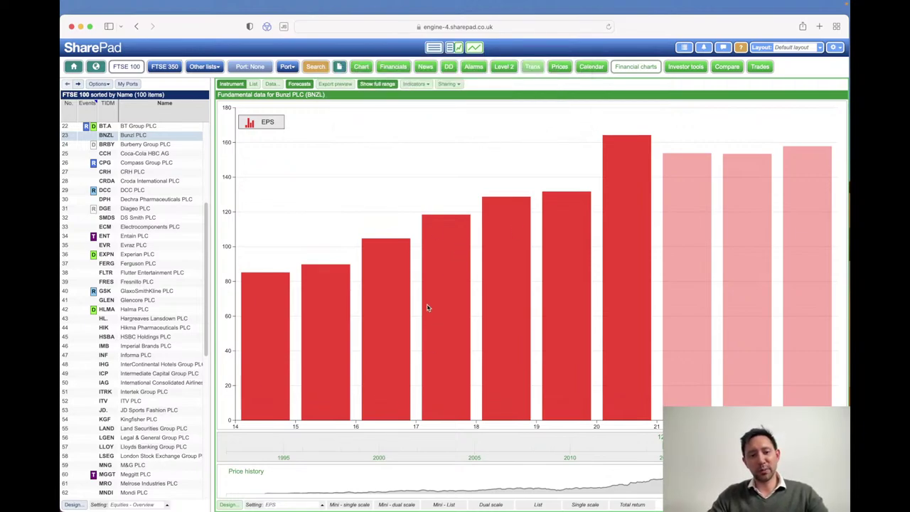
Step: Create a new chart setting named "Norm EPS and FCFps"
click(322, 505)
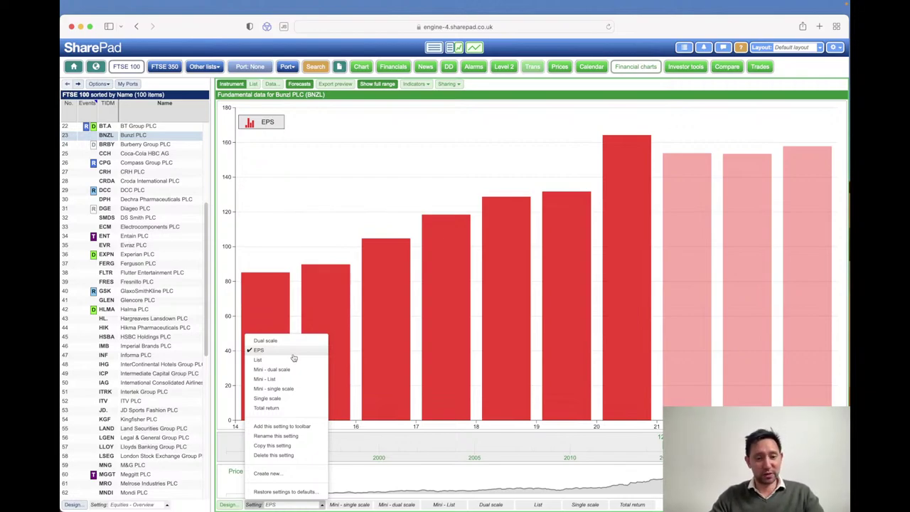
click(289, 476)
drag(463, 86, 420, 86)
text(N)
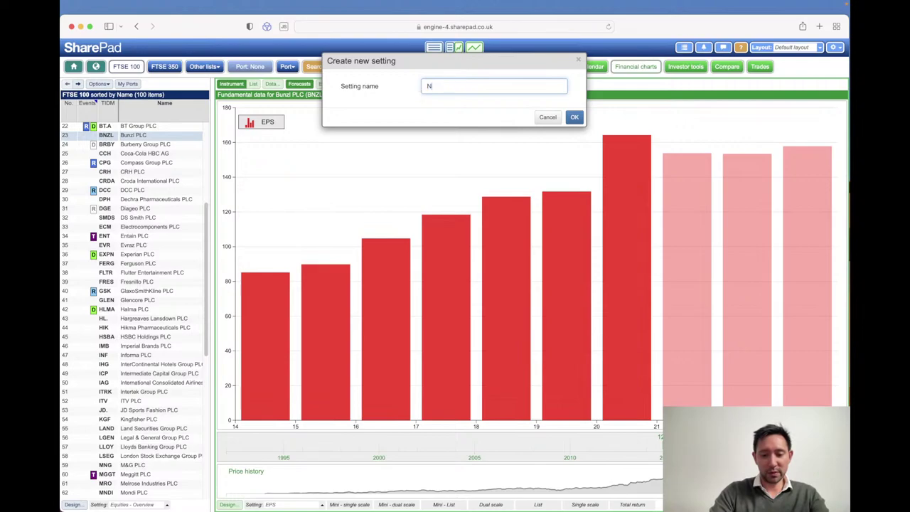
text(orm )
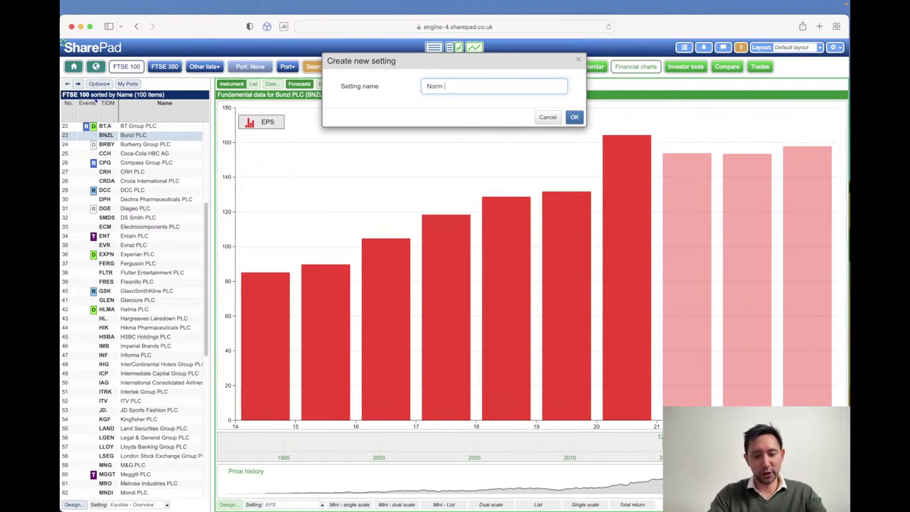
text(EPS and )
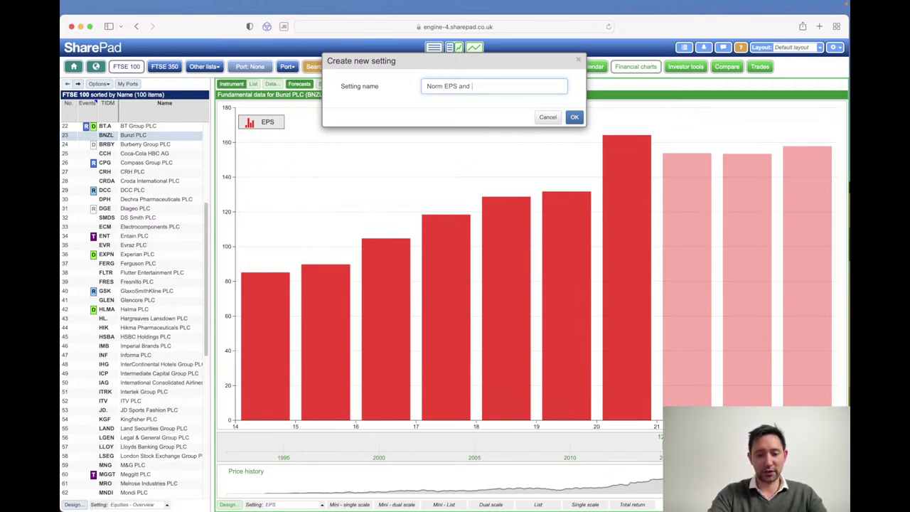
text(FCFps)
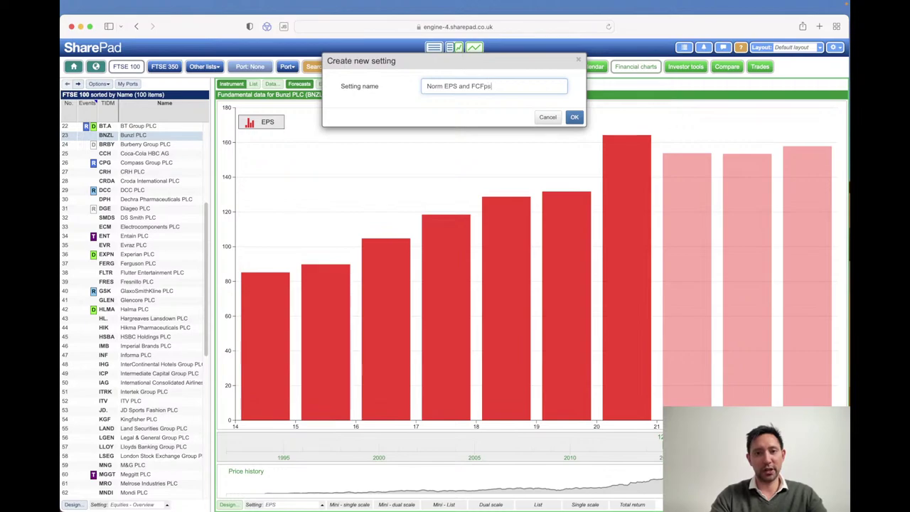
click(574, 118)
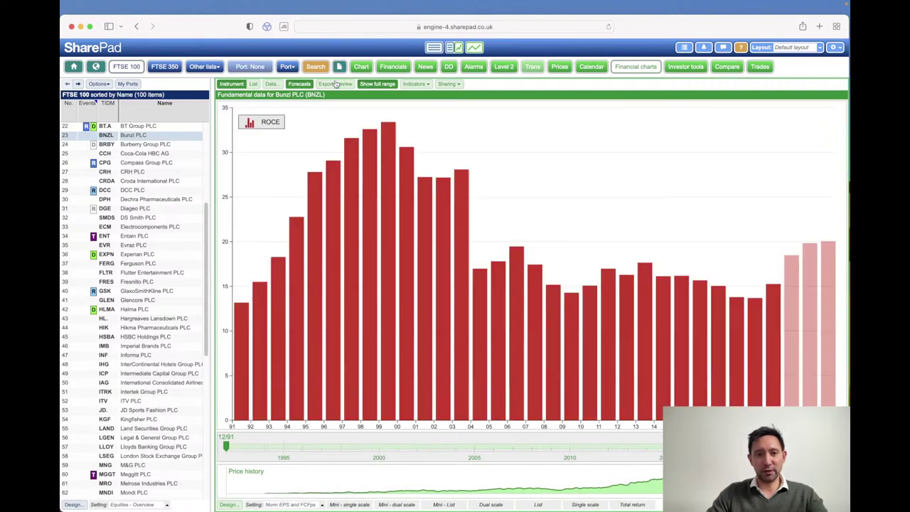
Step: Delete the ROCE data item from the new setting and find EPS by searching "eps" for a new data item
click(271, 85)
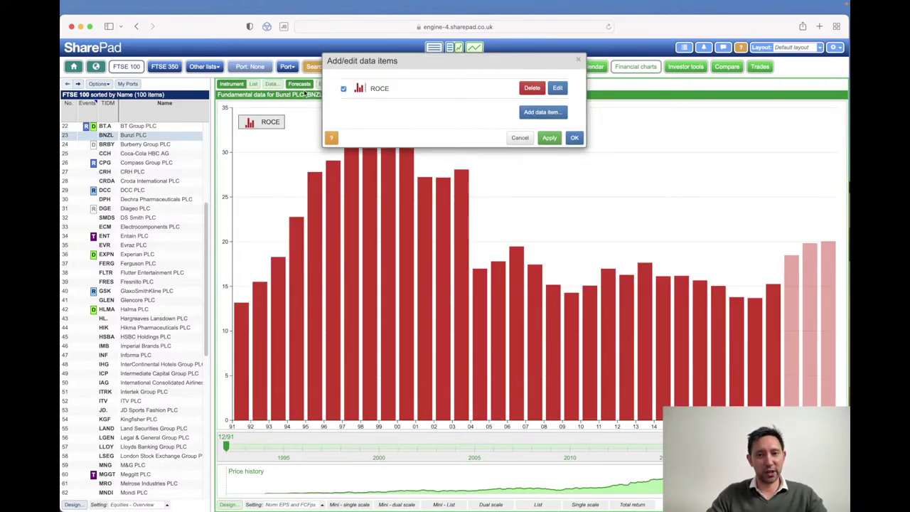
click(530, 88)
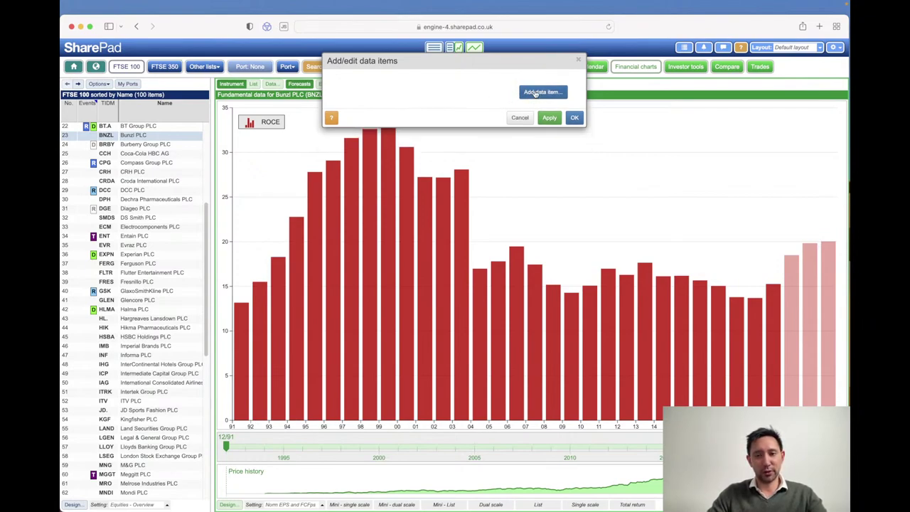
click(541, 93)
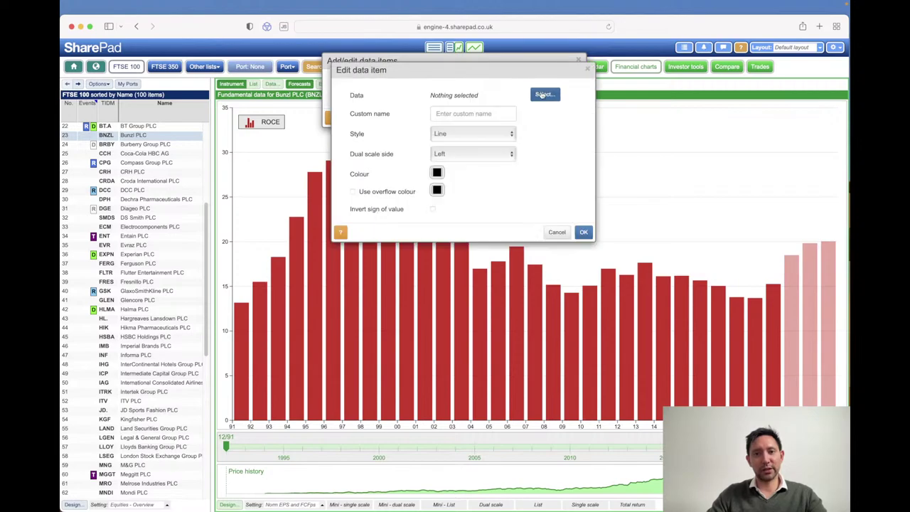
click(544, 95)
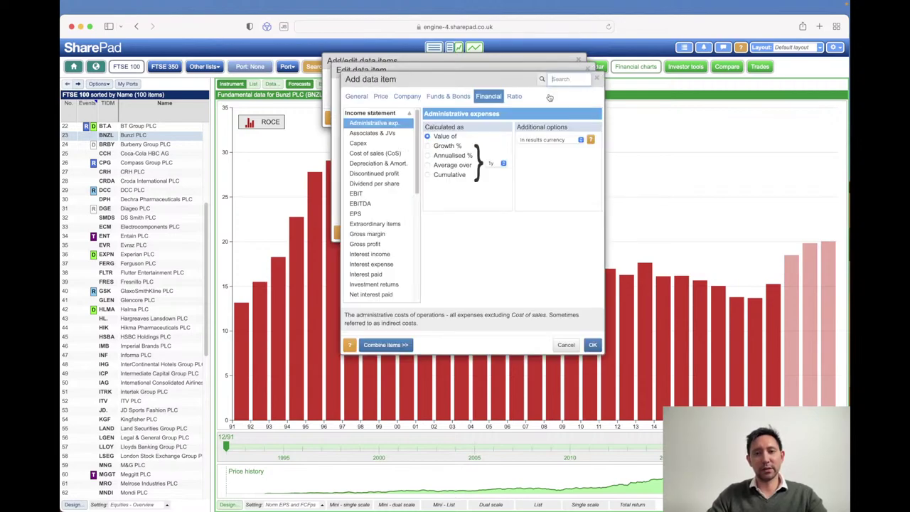
text(eps)
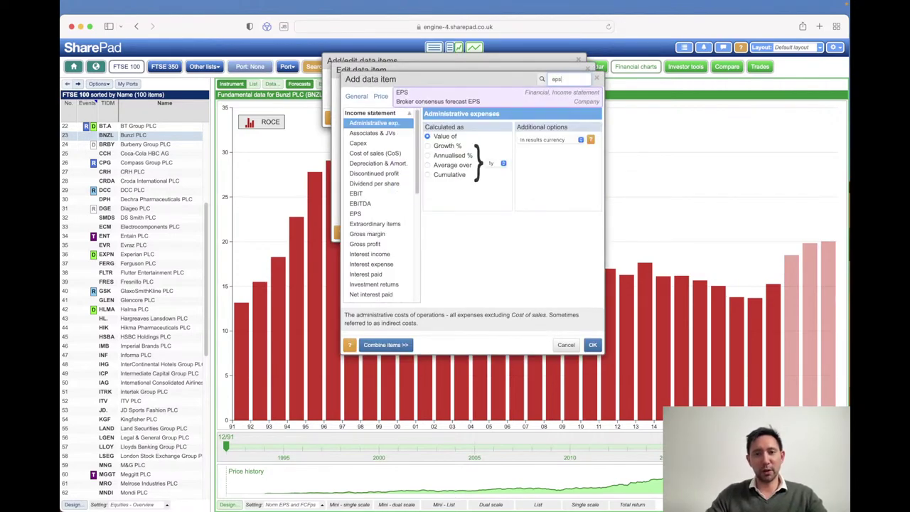
click(476, 95)
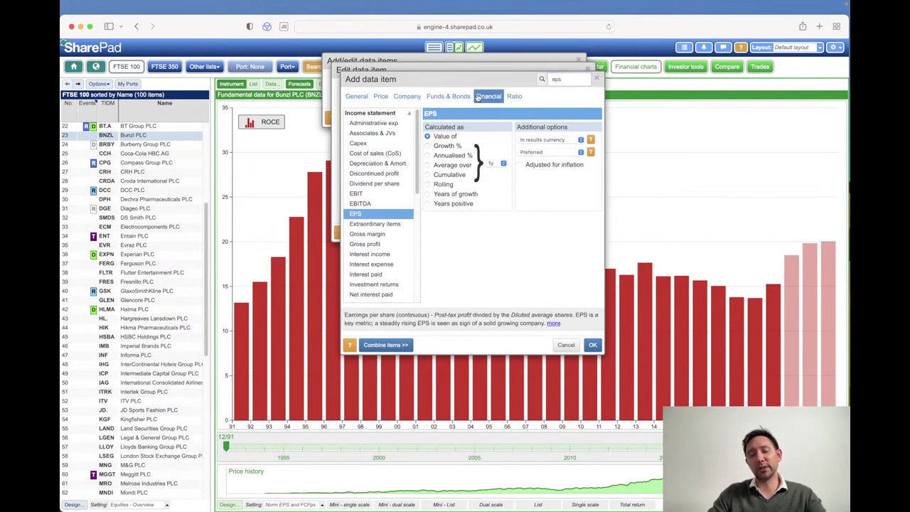
Step: Set the EPS item's additional option to Normalised and confirm the data selection
click(580, 152)
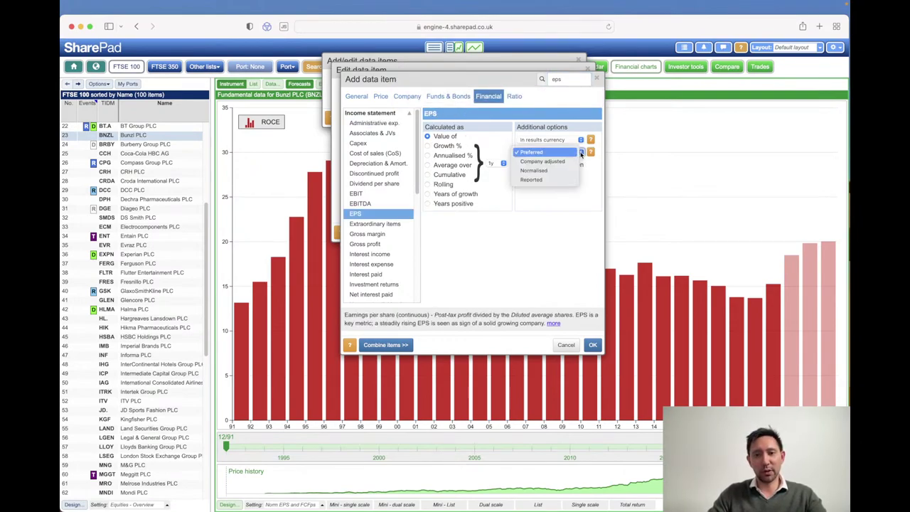
click(541, 171)
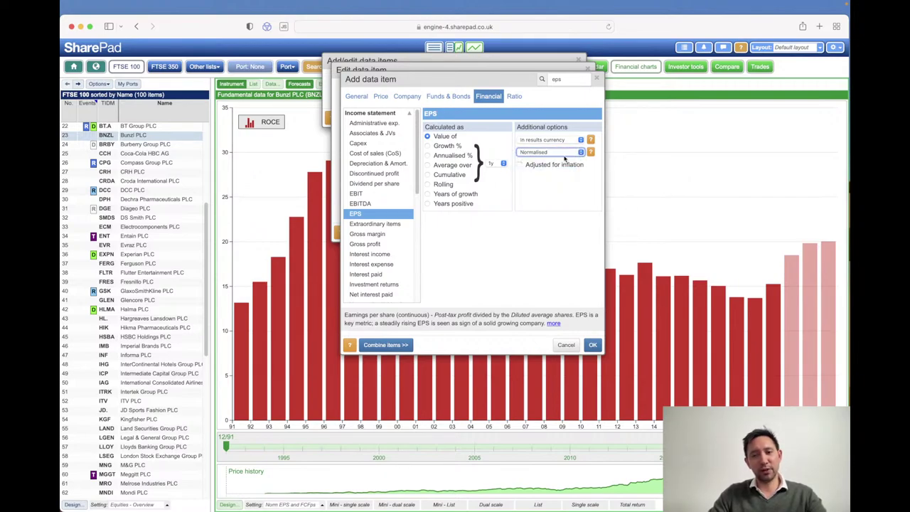
click(580, 153)
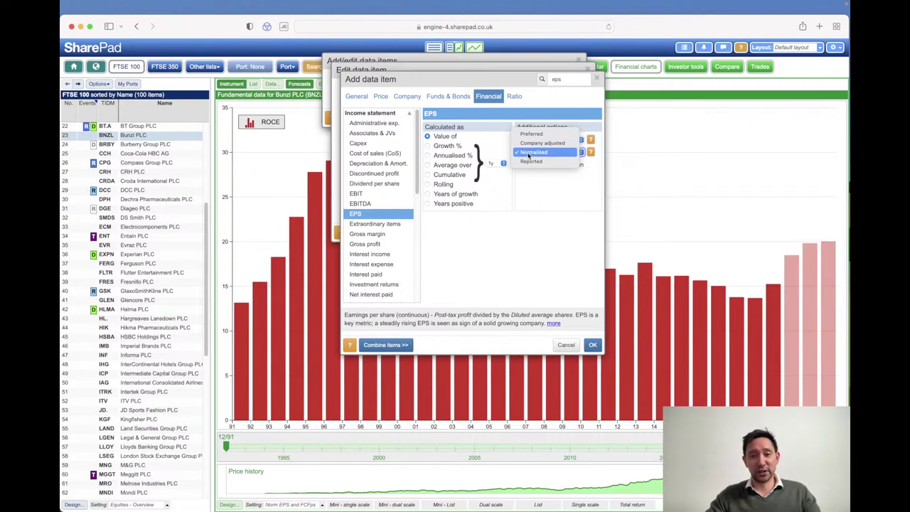
click(543, 155)
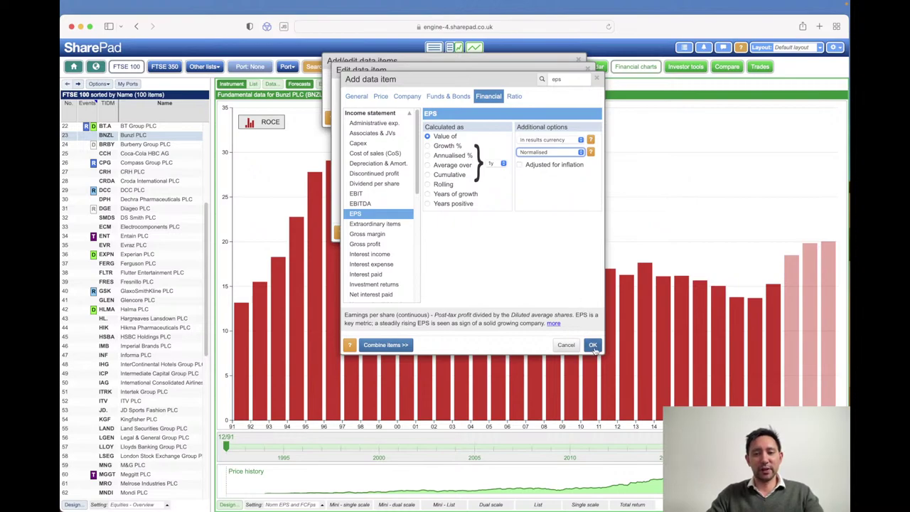
click(594, 346)
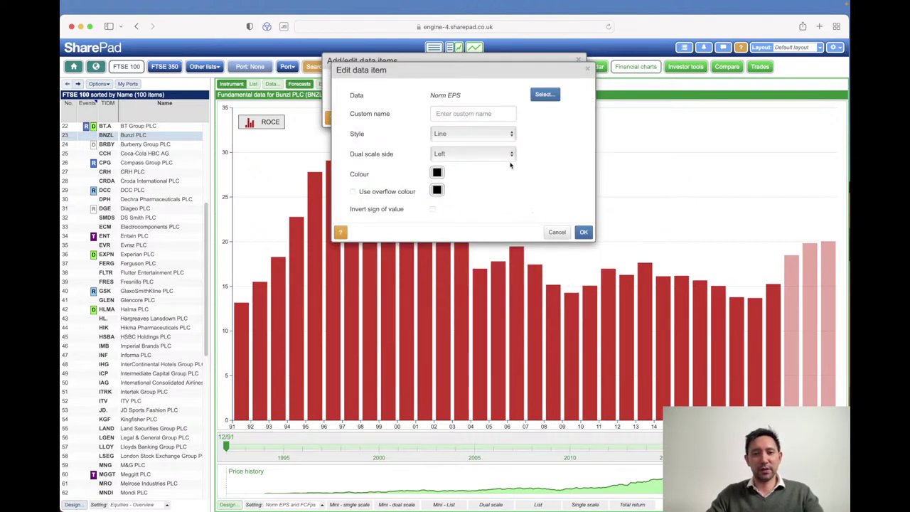
Step: Set the Norm EPS item's style to Bars and its colour to red, and confirm the item
click(509, 135)
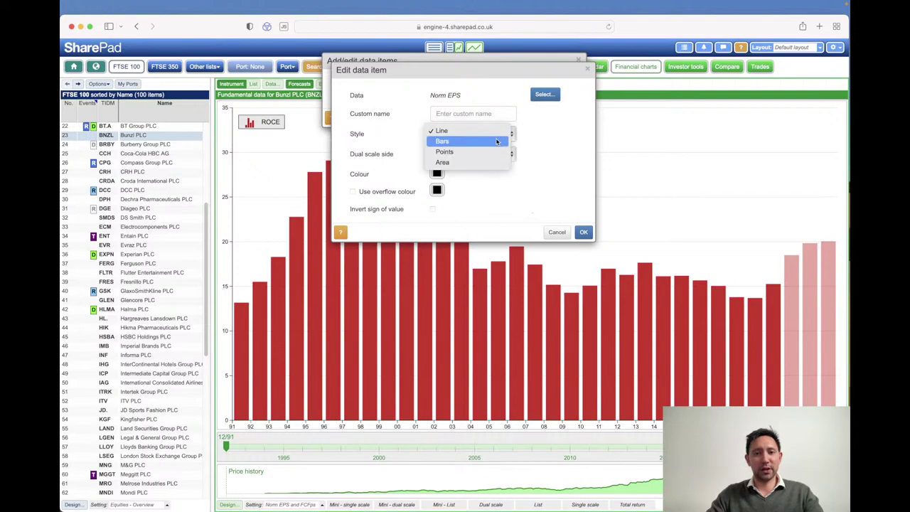
click(496, 142)
click(493, 150)
click(478, 153)
click(436, 172)
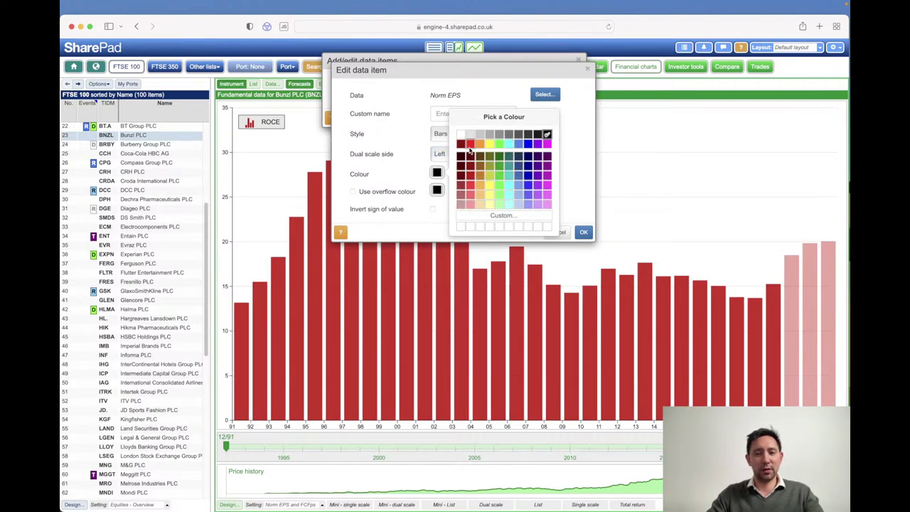
click(470, 144)
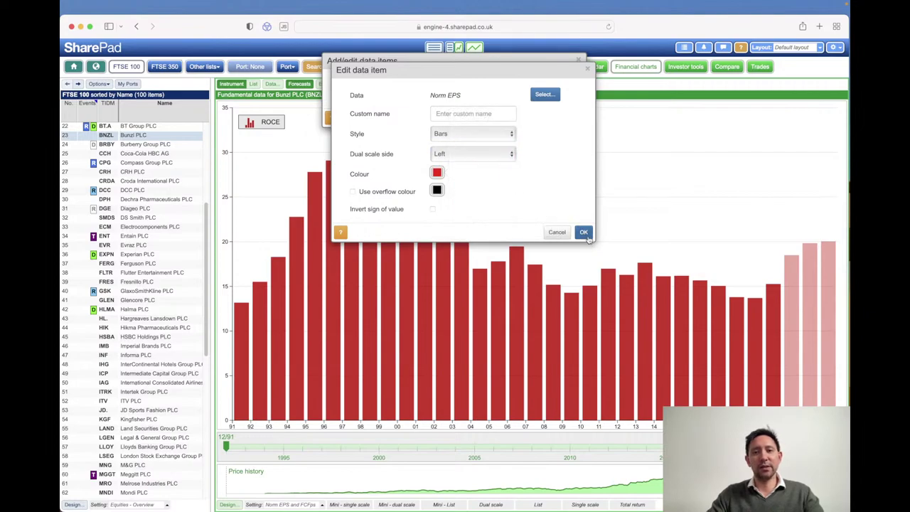
click(586, 237)
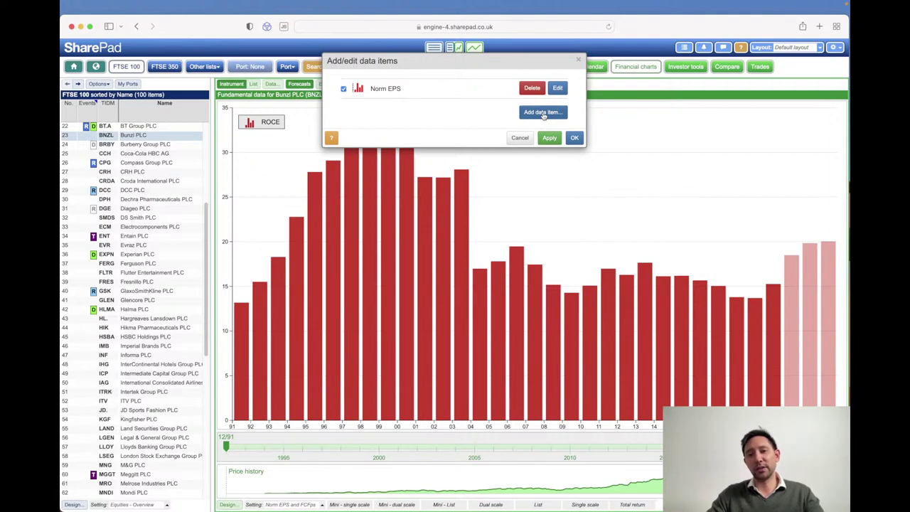
Step: Add a second data item by searching "fcf", choosing Free cash flow (FCF) with the Free cash flow per share option
click(543, 113)
click(554, 98)
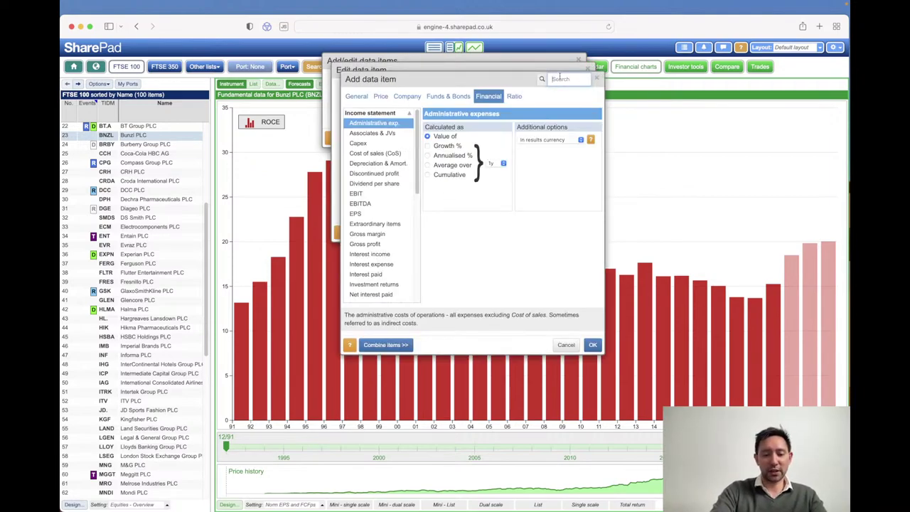
text(fcf)
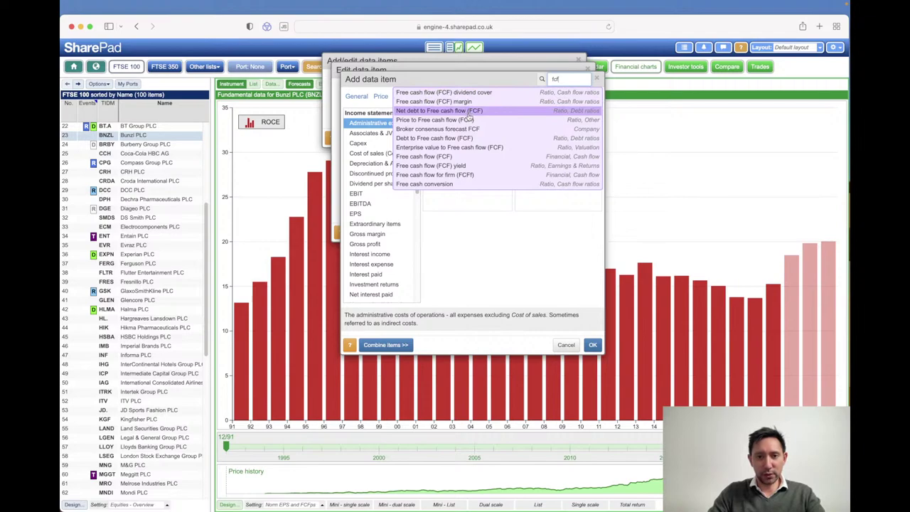
click(452, 158)
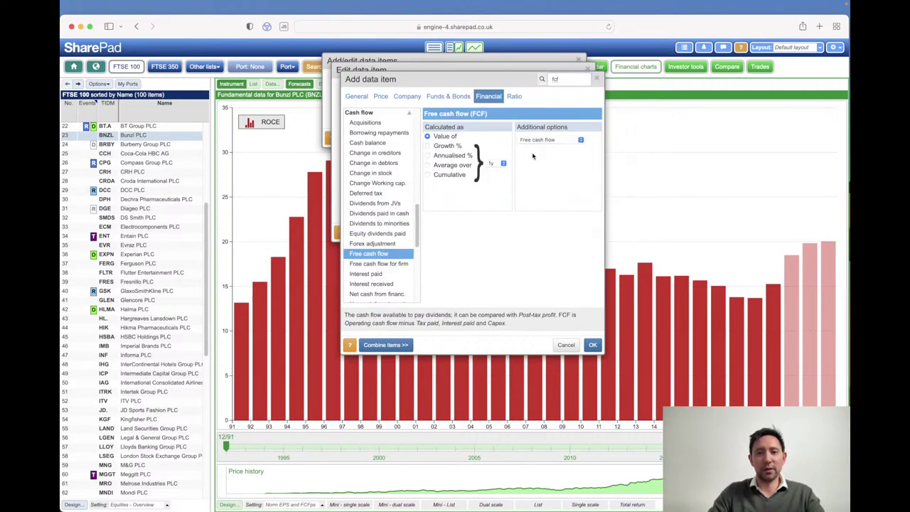
click(580, 141)
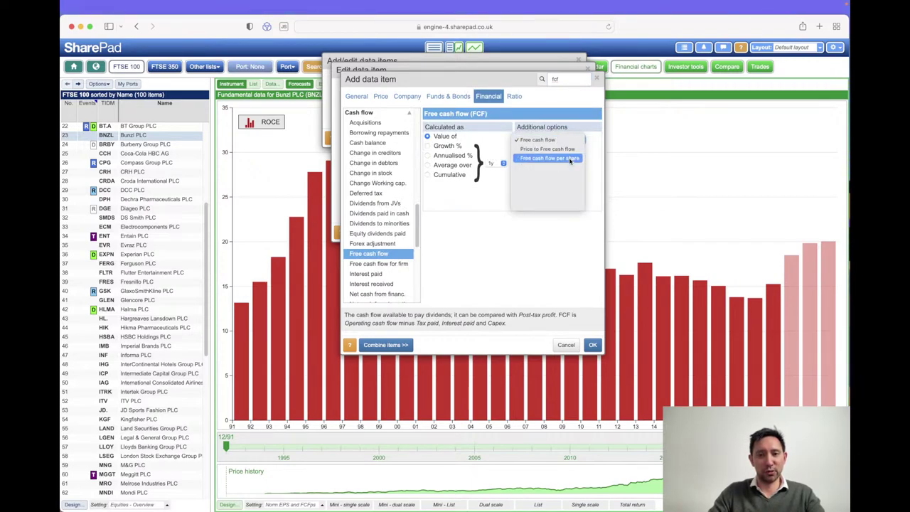
click(569, 158)
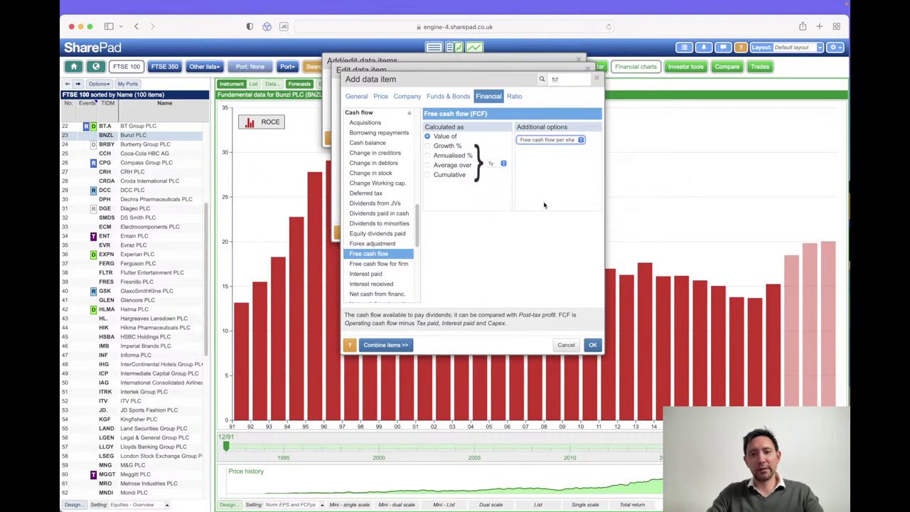
click(592, 345)
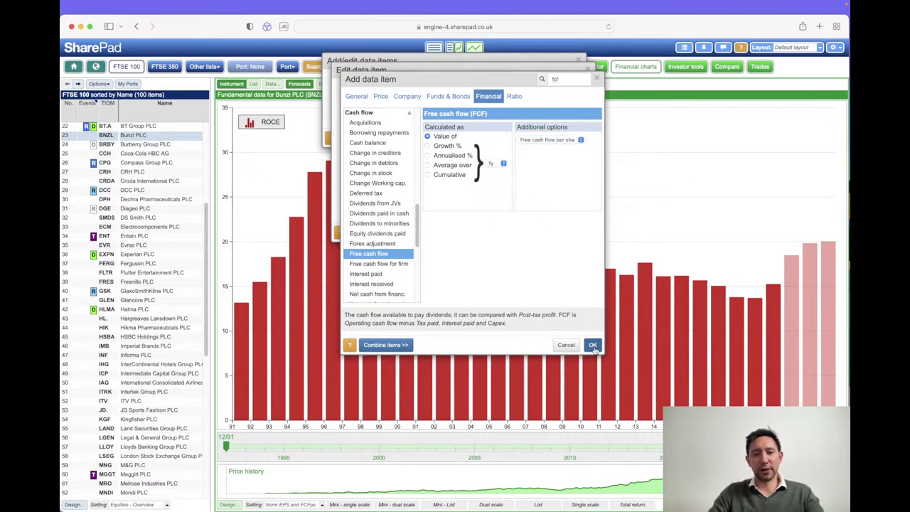
Step: Set the Free cash flow ps item's style to Bars and its colour to blue, and apply both data items to the chart
click(467, 139)
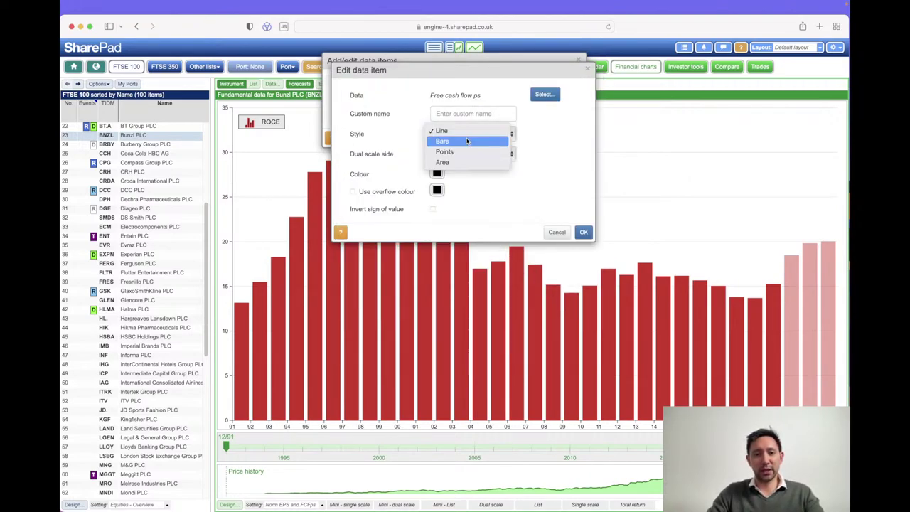
click(467, 140)
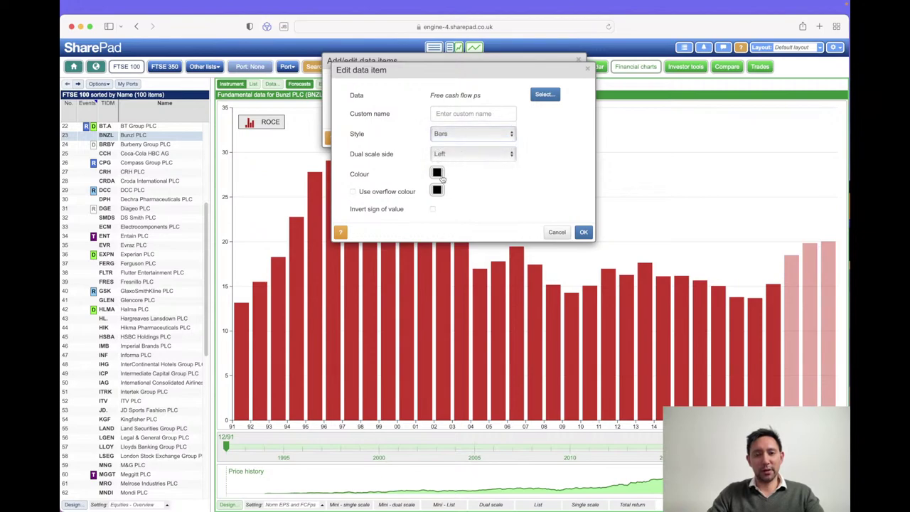
click(437, 174)
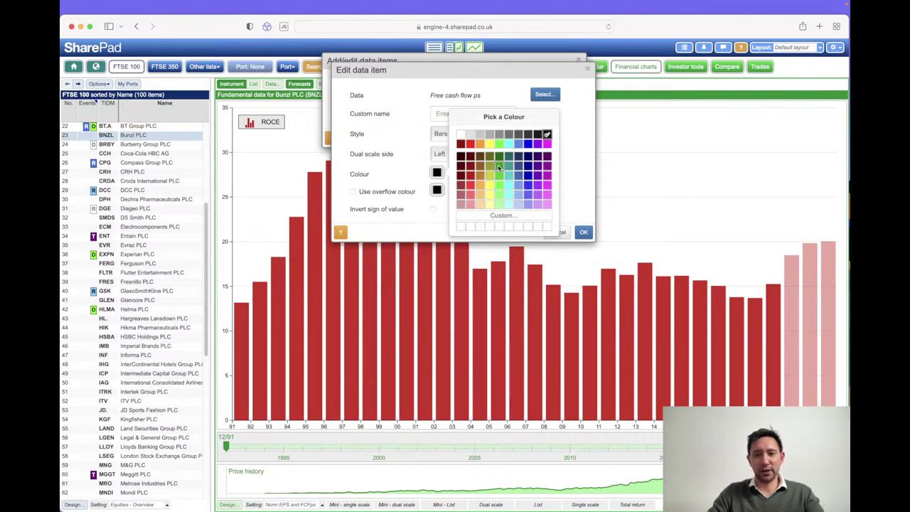
click(528, 145)
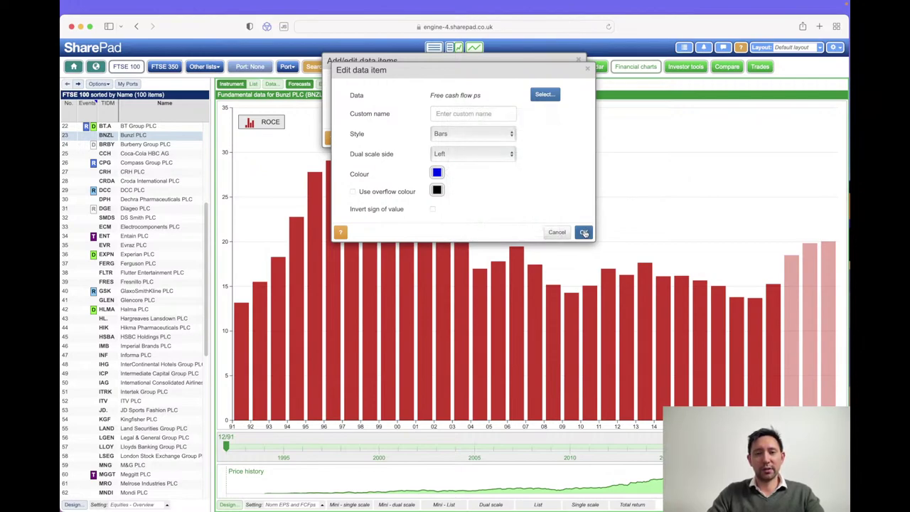
click(584, 233)
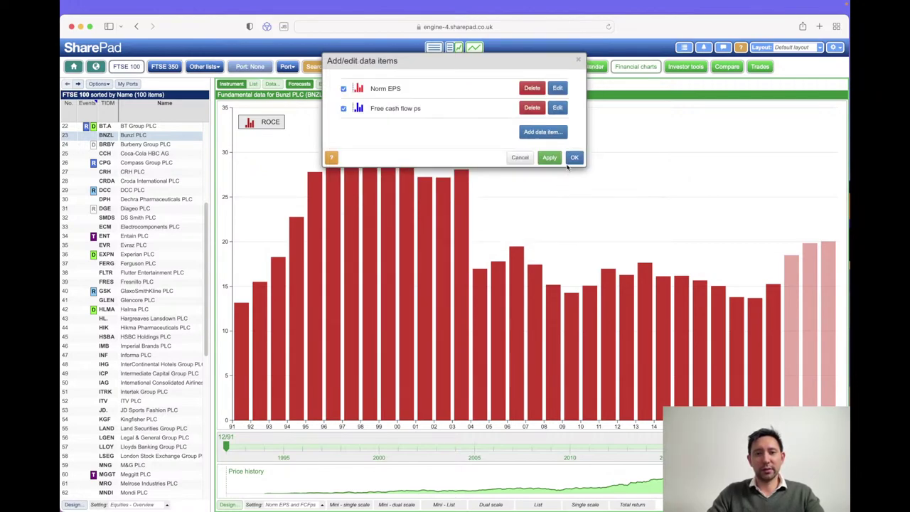
click(573, 158)
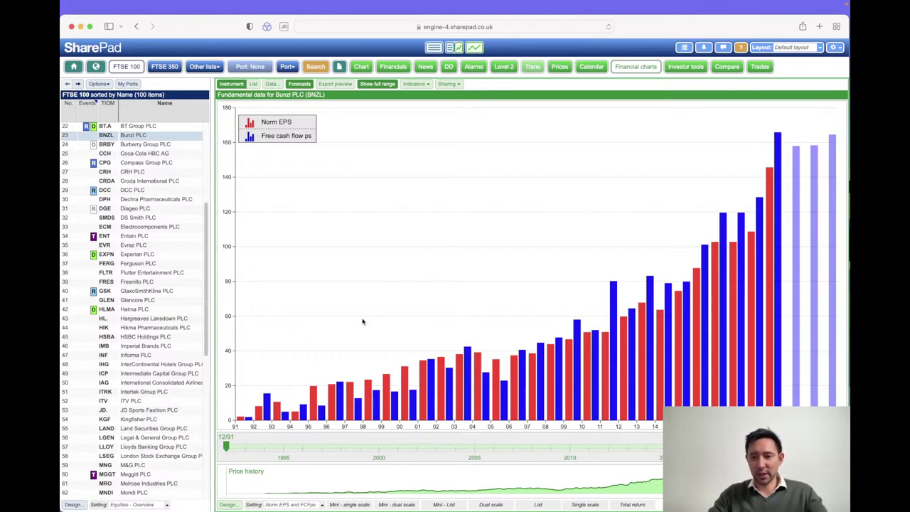
Step: Shorten the chart's date range to start at 12/10 and turn off the forecasts
drag(225, 446, 589, 446)
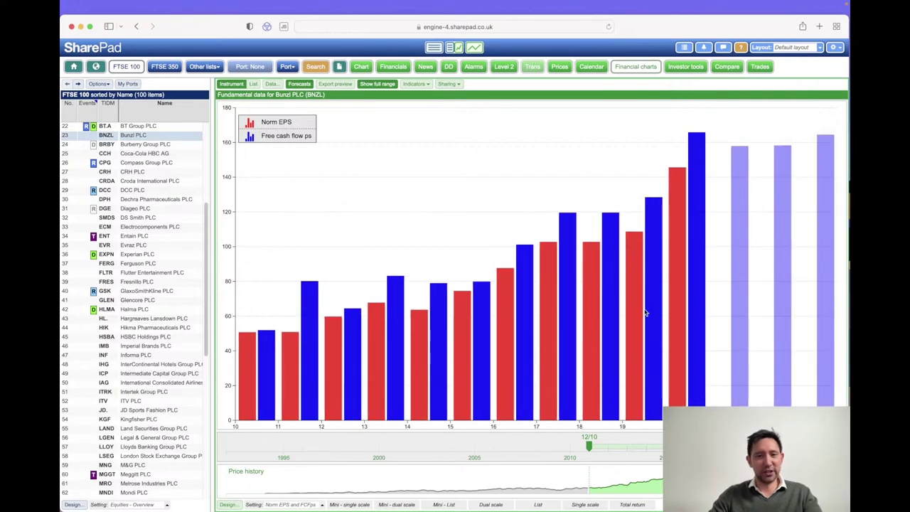
click(300, 84)
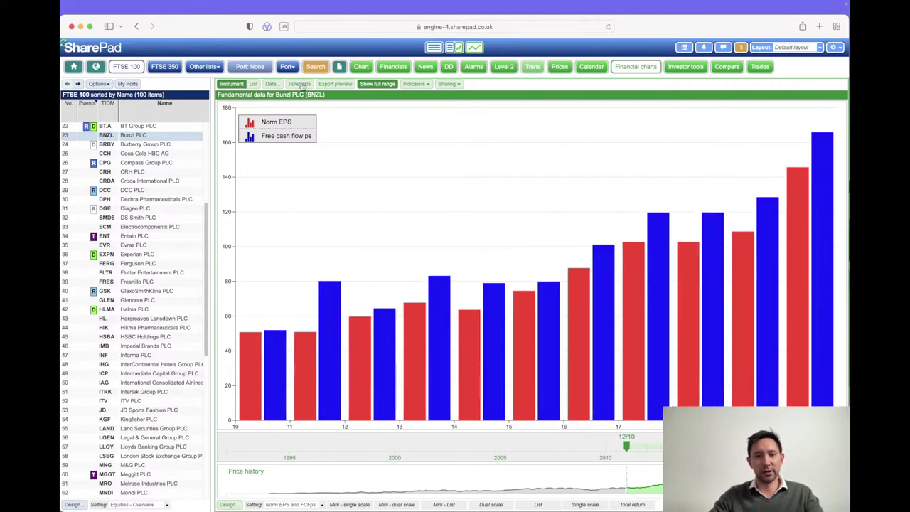
click(300, 85)
click(300, 85)
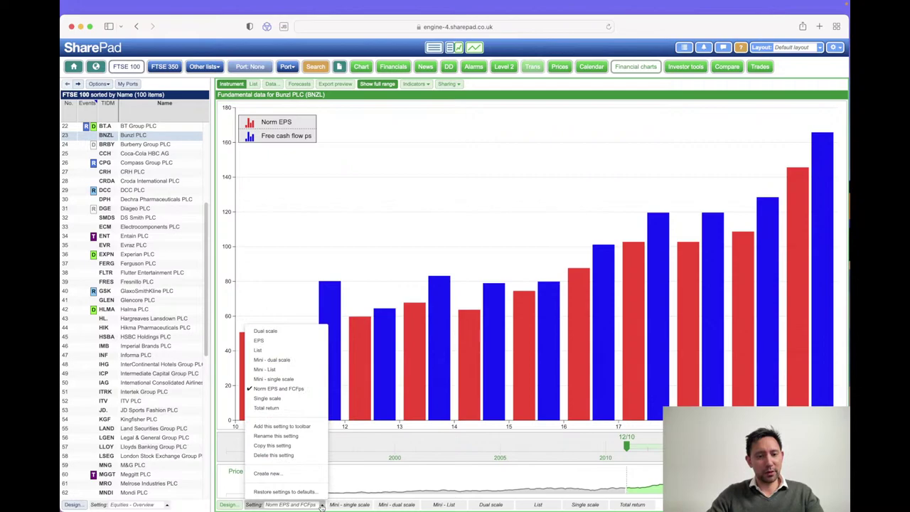
Step: Create a new chart setting named "Turnover and NAV"
click(304, 480)
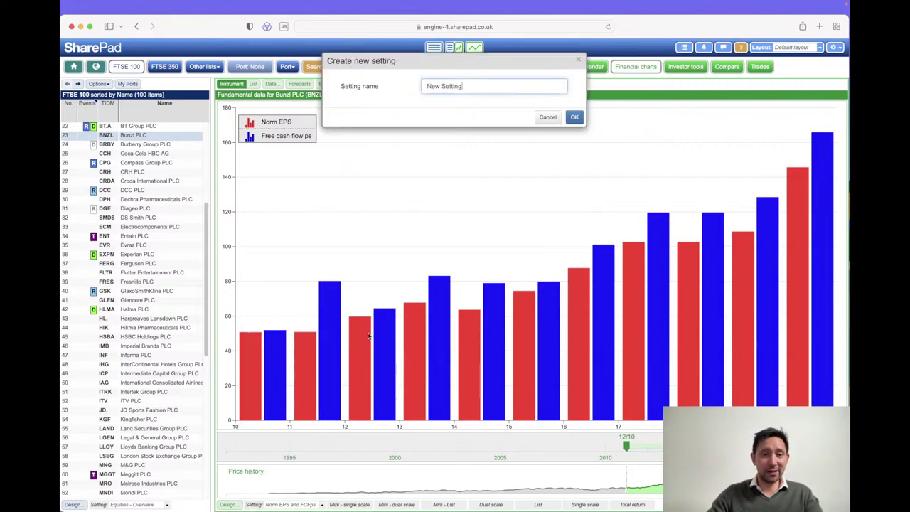
double_click(472, 83)
triple_click(473, 83)
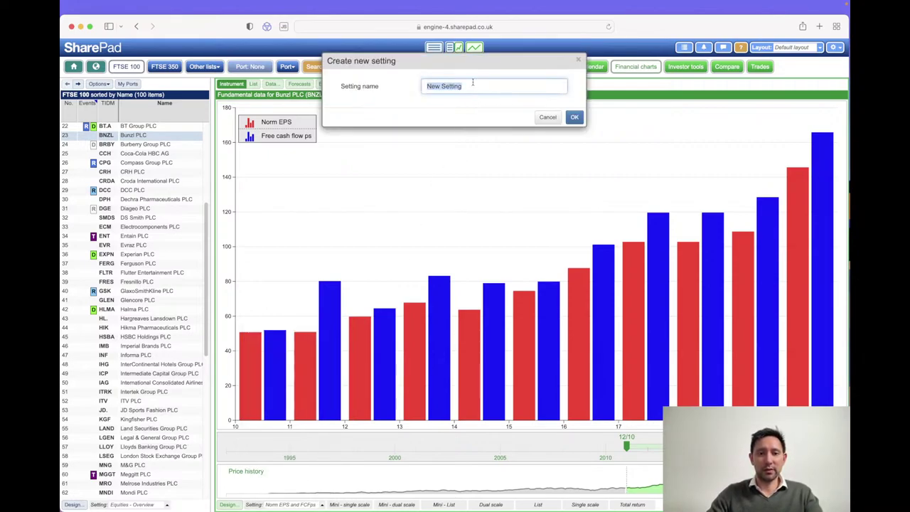
text(Turnover)
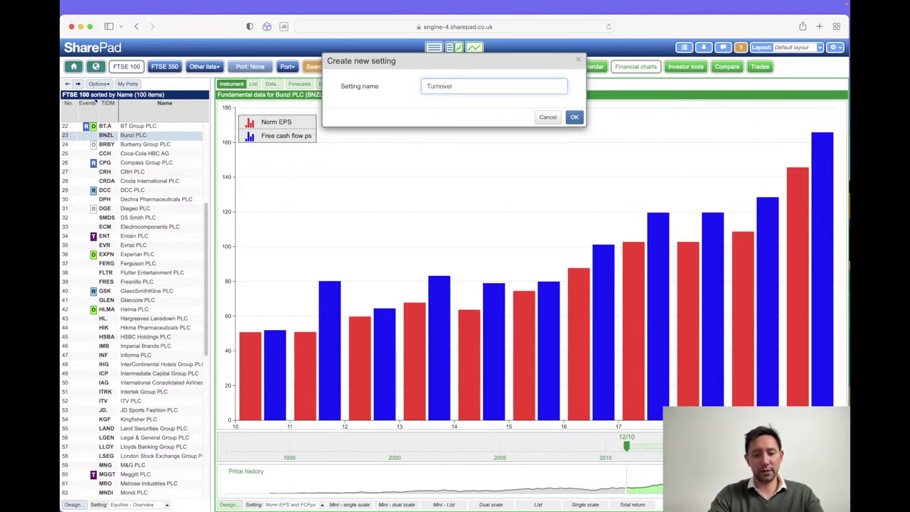
text( and NAV)
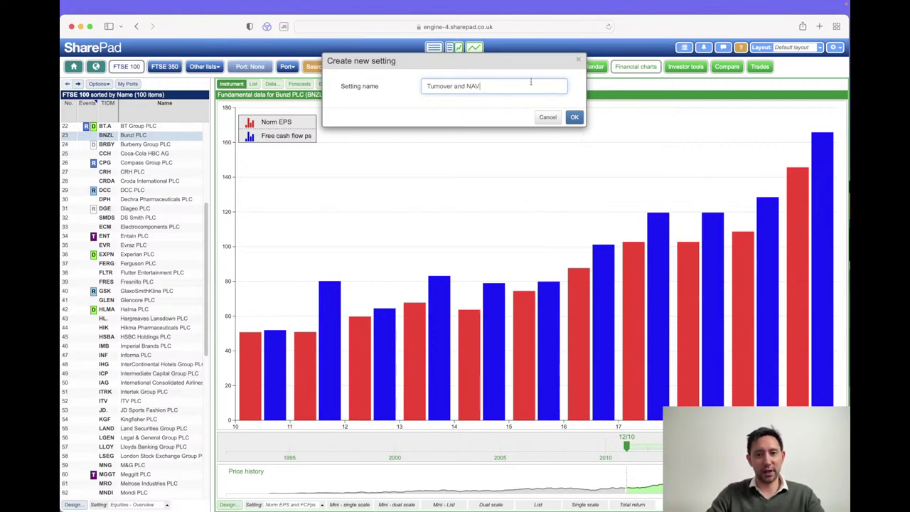
click(574, 118)
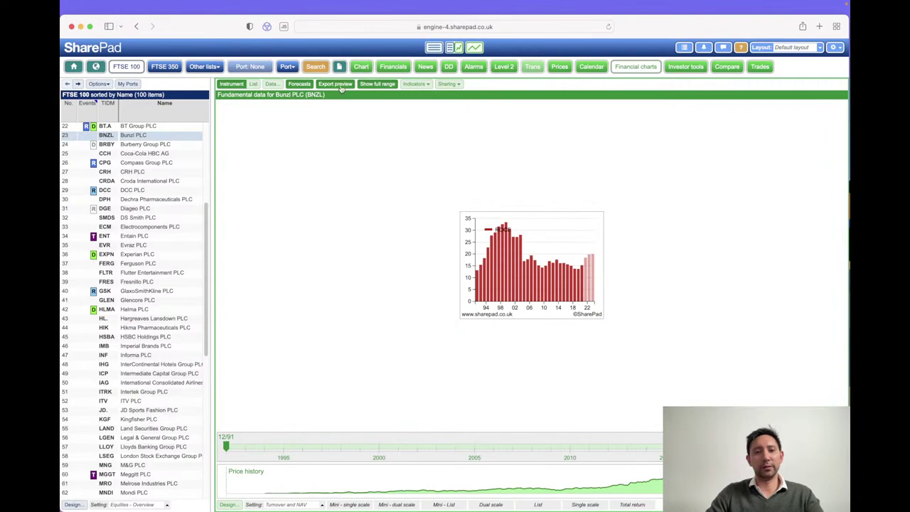
Step: Turn off the export preview and delete the ROCE data item from the new setting
click(340, 85)
click(275, 84)
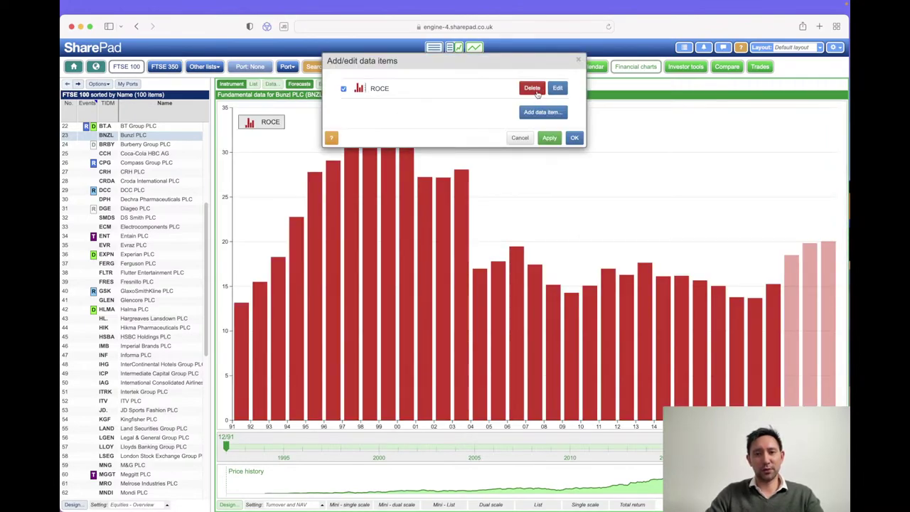
click(540, 91)
Step: Add a data item by searching "turnov" and choosing Turnover from the income statement items
click(541, 96)
click(542, 95)
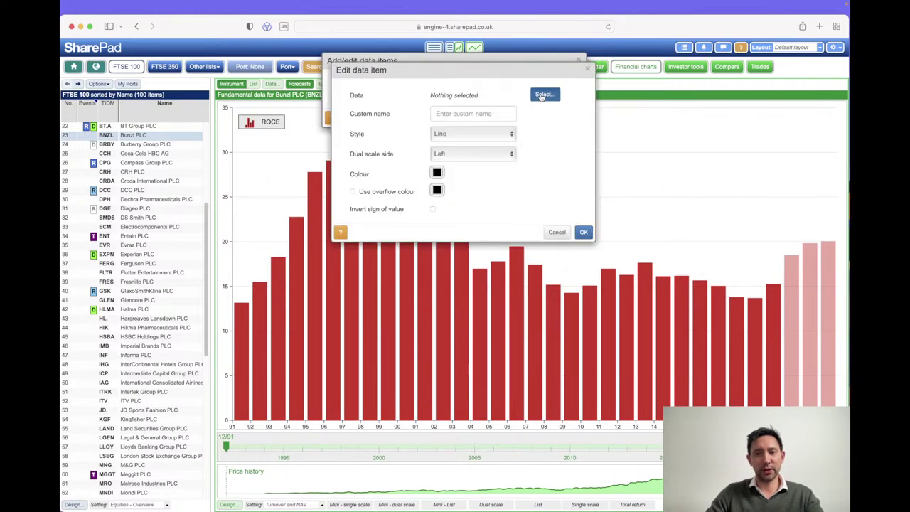
click(560, 79)
text(tur)
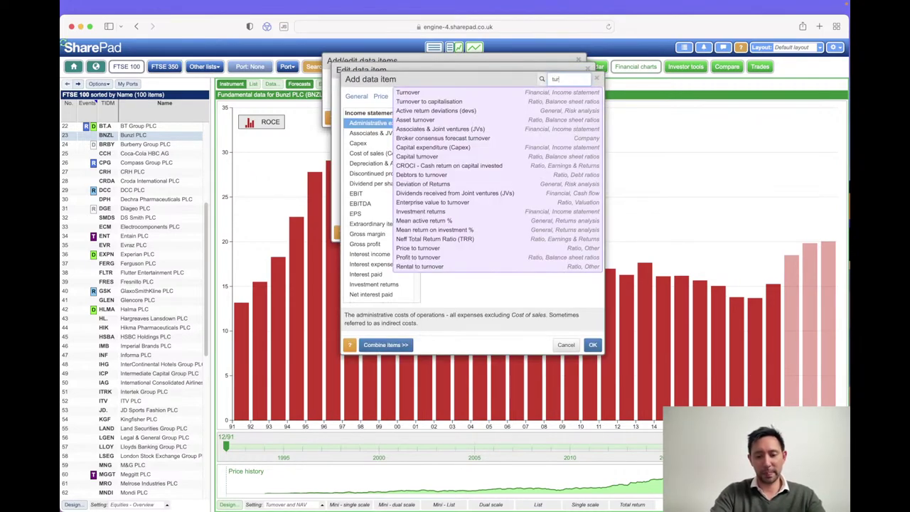
text(novere)
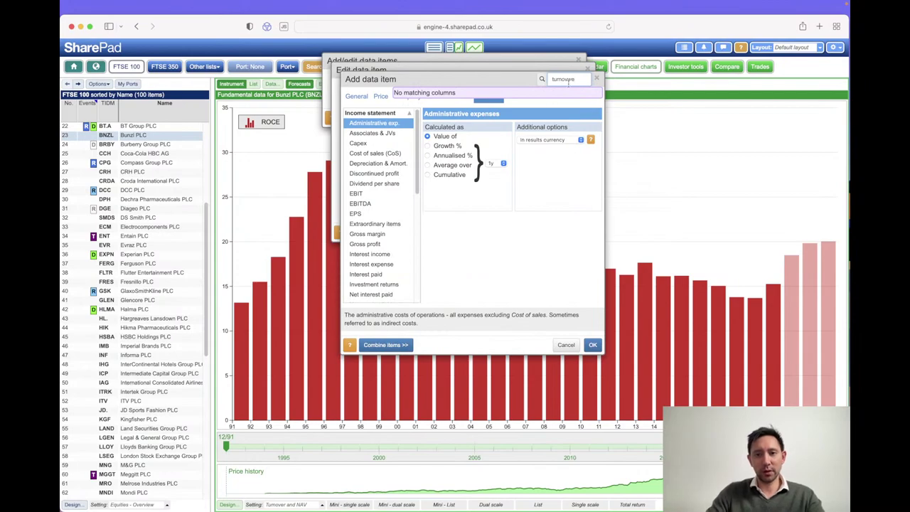
key(BackSpace)
key(BackSpace)
key(BackSpace)
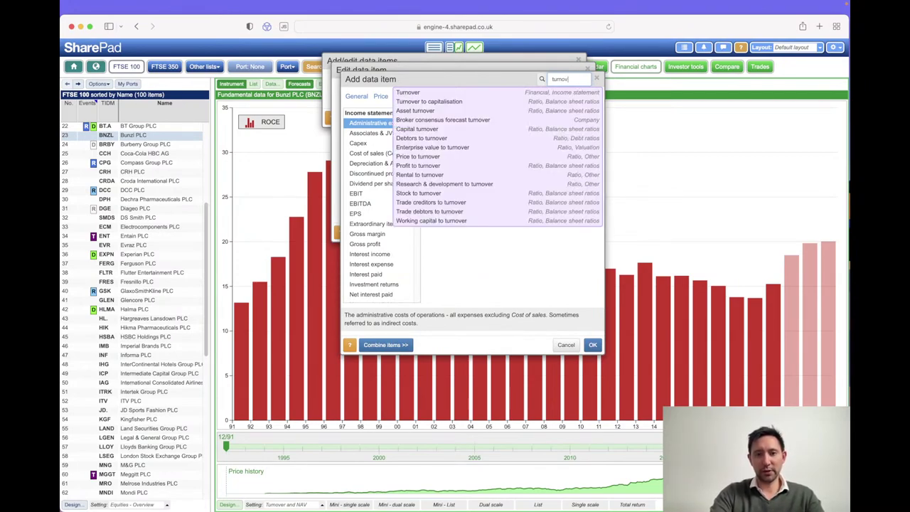
click(485, 94)
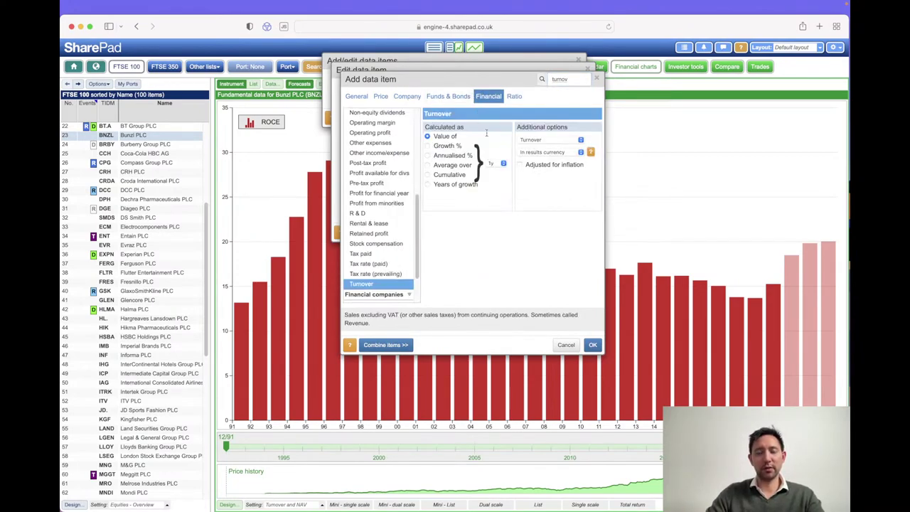
click(591, 345)
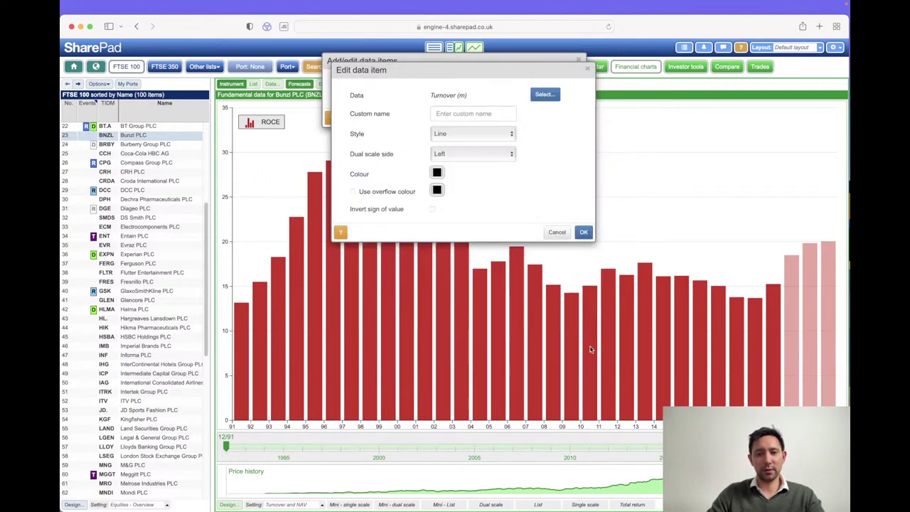
Step: Set the Turnover item's style to Bars and its colour to red, and confirm the item
click(508, 135)
click(496, 140)
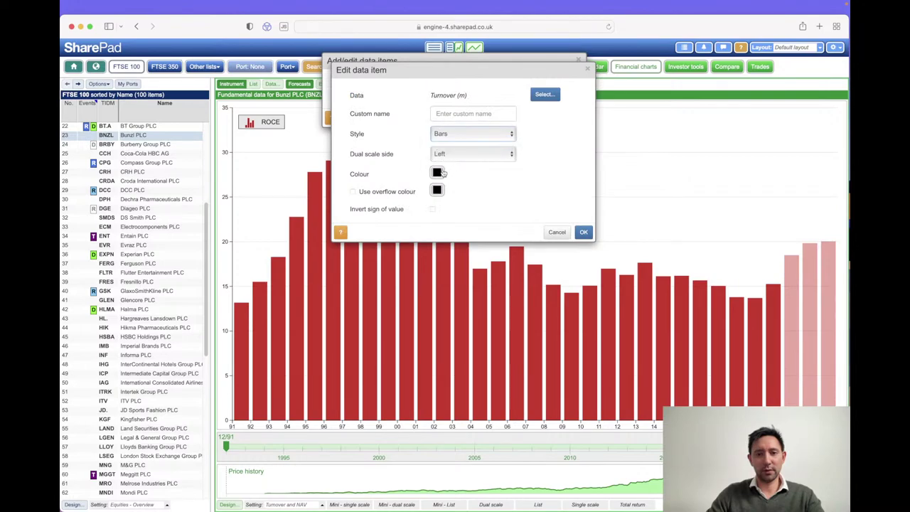
click(438, 172)
click(467, 147)
click(583, 233)
Step: Add a second data item by searching "NAV" and choosing Net asset value (NAV or book value)
click(540, 111)
click(544, 93)
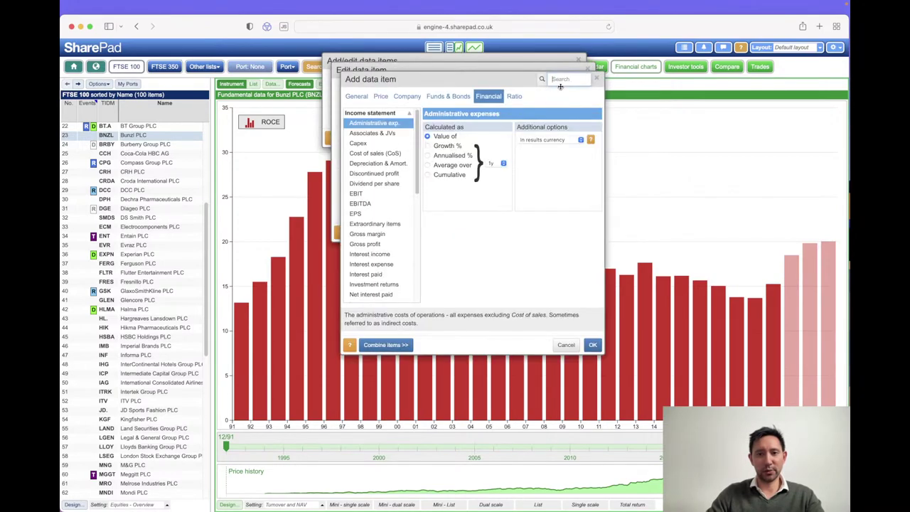
text(NAV)
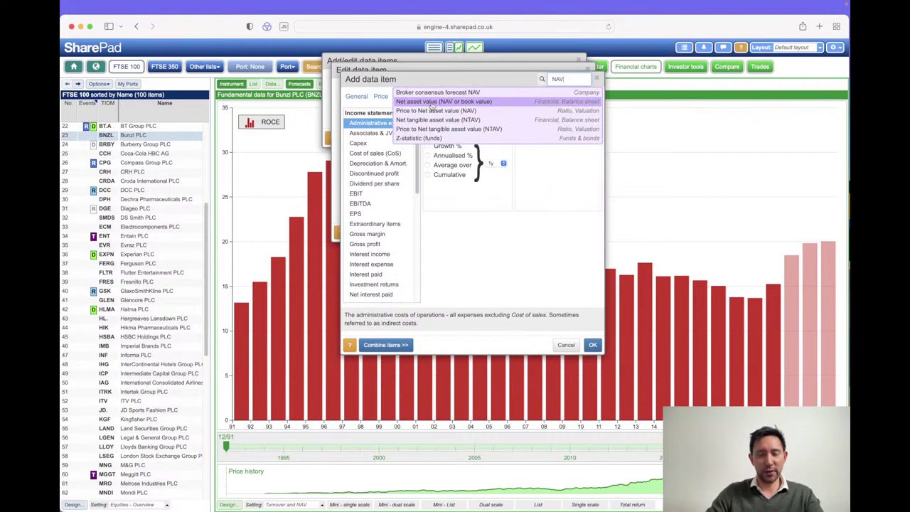
click(430, 103)
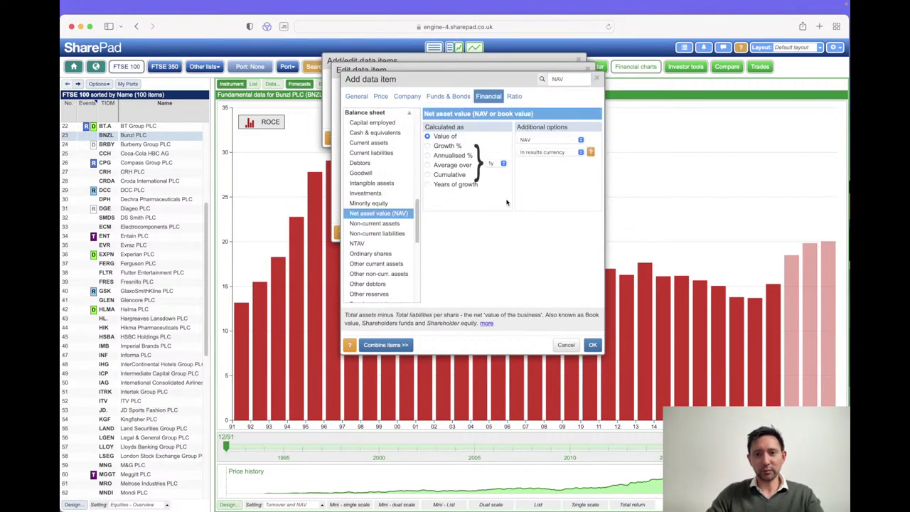
click(592, 344)
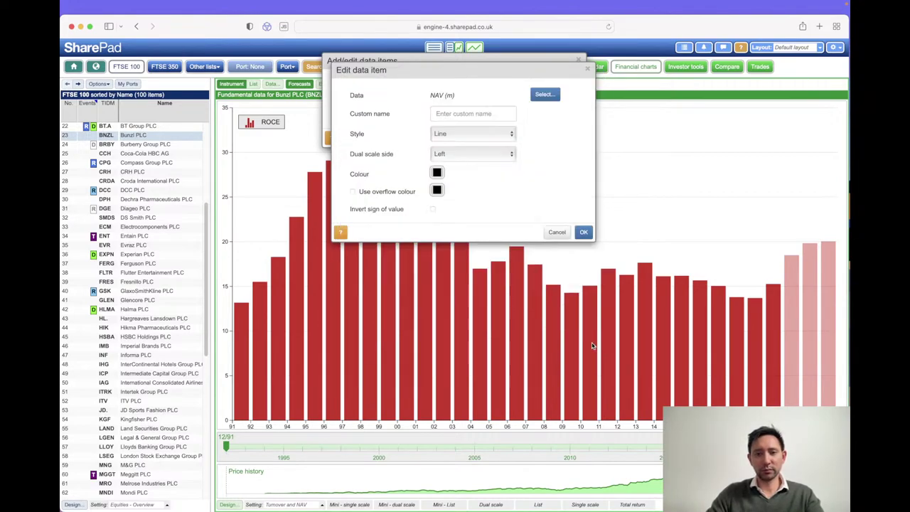
Step: Set the NAV item's style to Bars and its colour to blue, and apply both data items to the chart
click(469, 134)
click(448, 142)
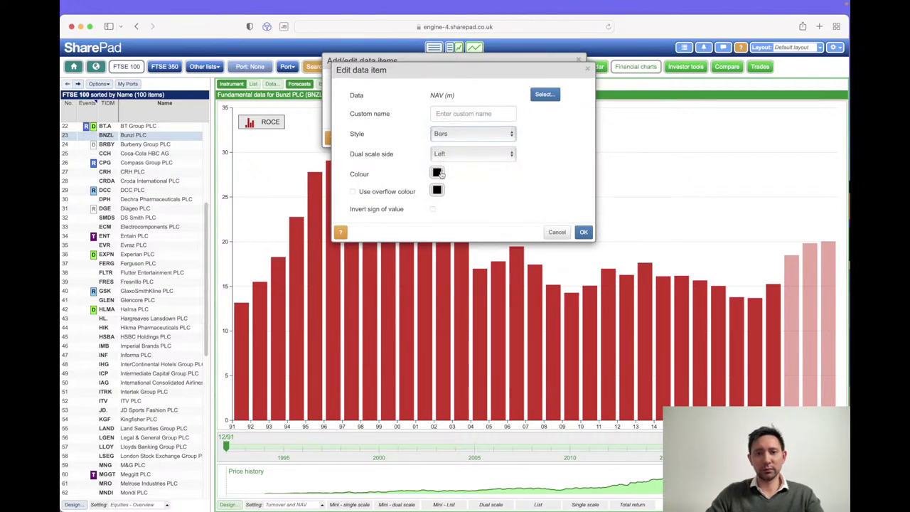
click(437, 173)
click(526, 156)
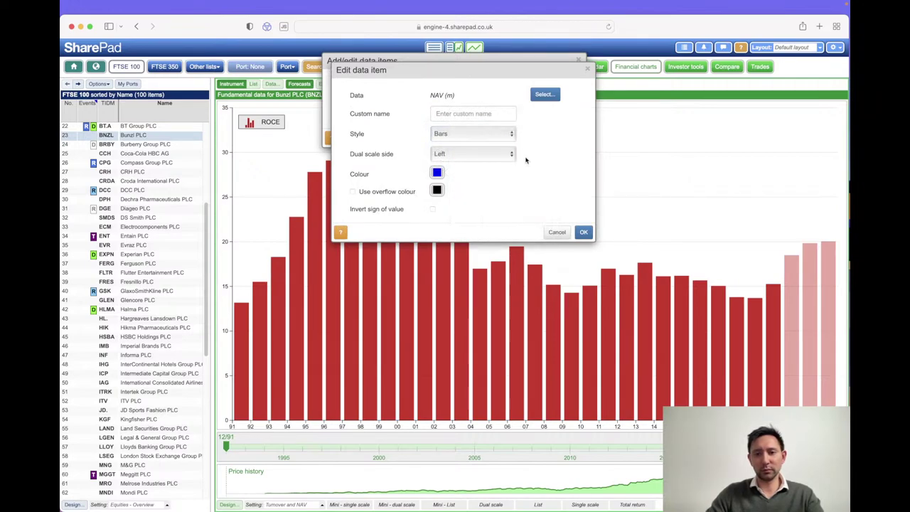
click(583, 232)
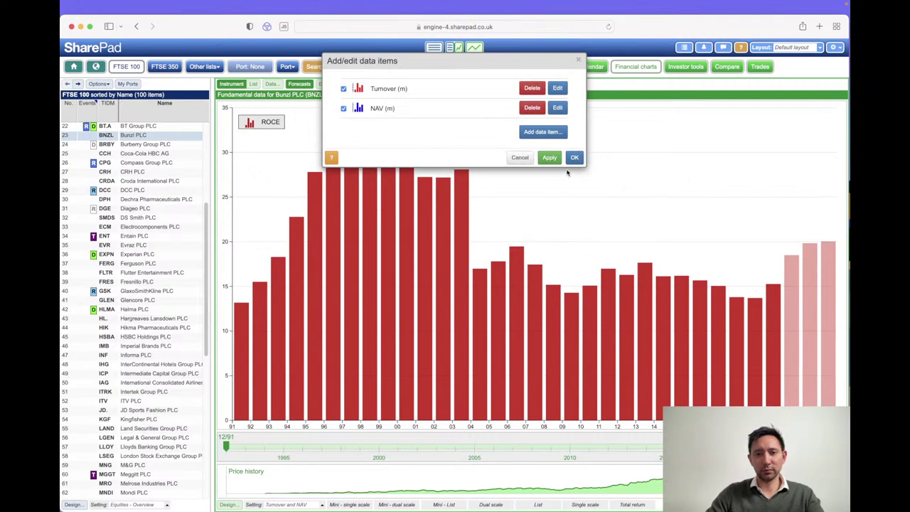
click(572, 159)
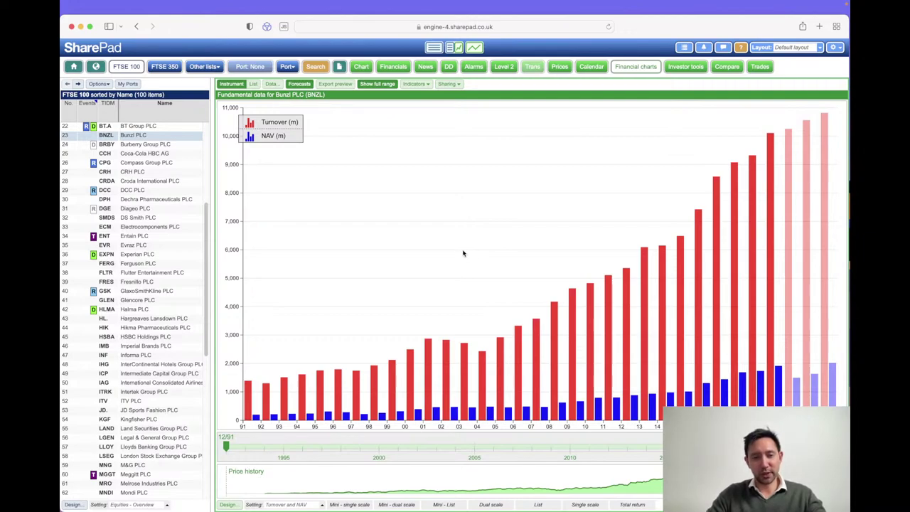
Step: Change the NAV item's dual scale side to Right and apply the change to the chart
click(271, 84)
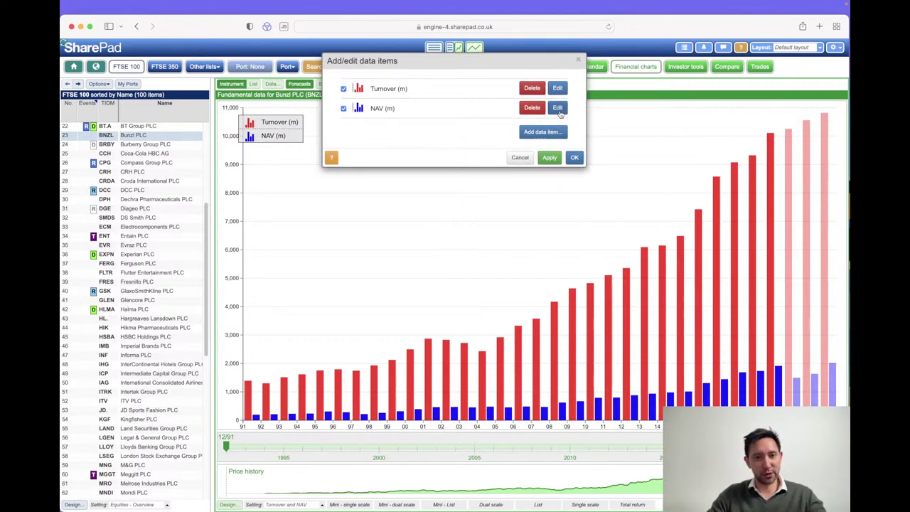
click(558, 109)
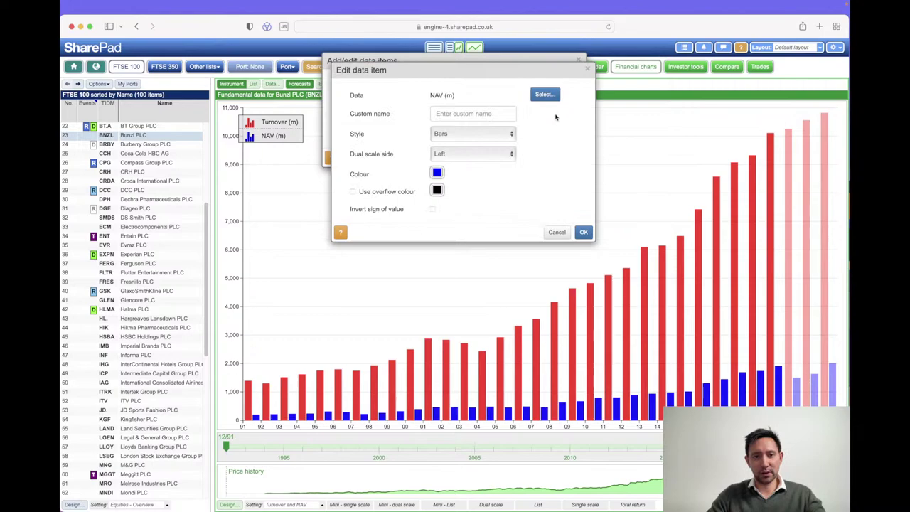
click(508, 154)
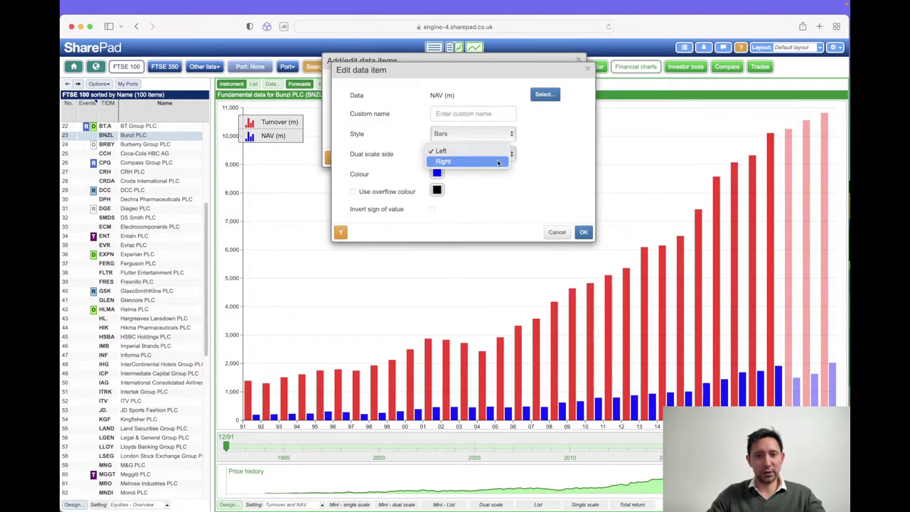
click(497, 164)
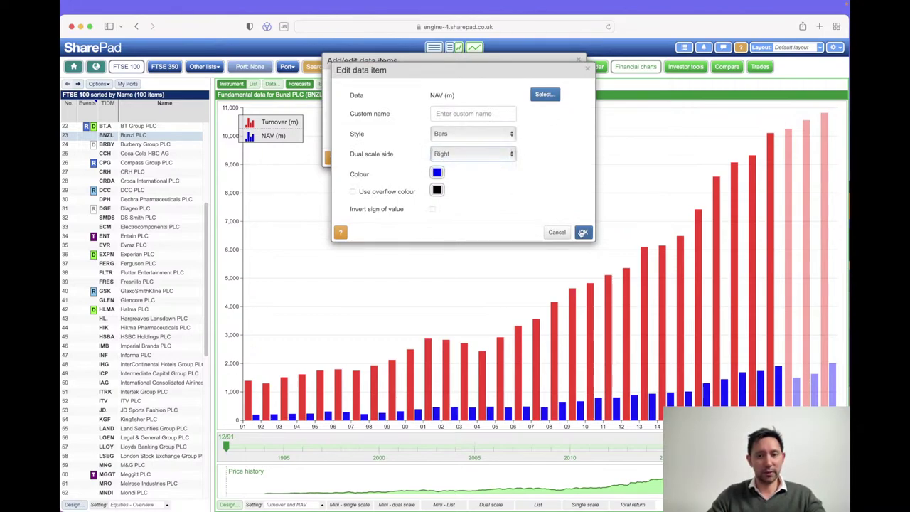
click(583, 233)
click(575, 157)
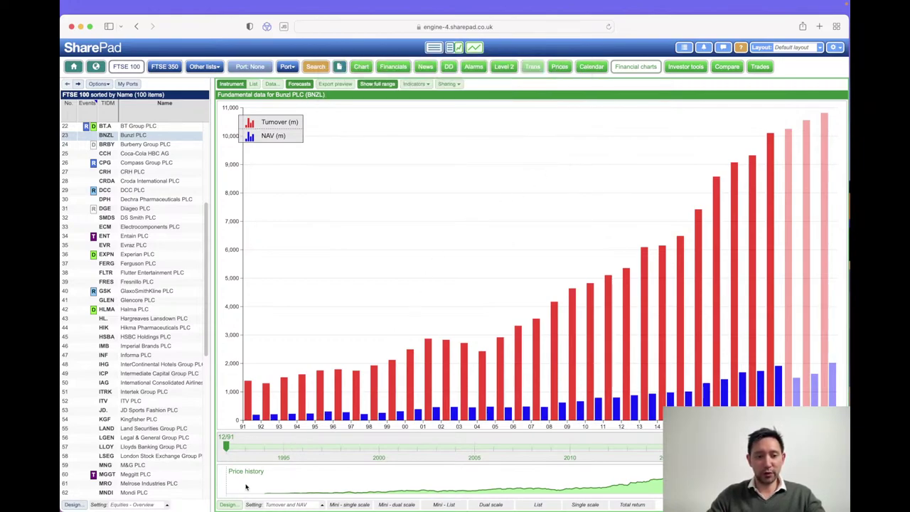
Step: Set the Turnover and NAV chart's scale to Dual in the chart design and confirm
click(229, 504)
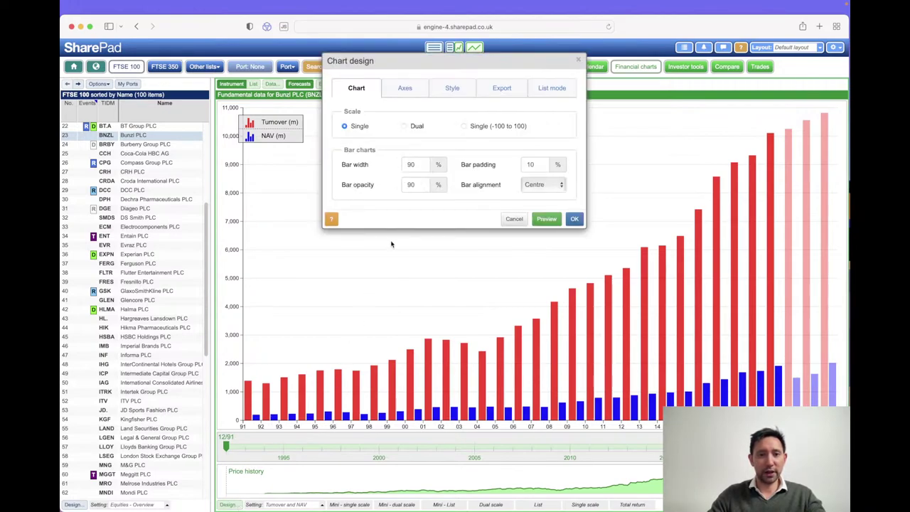
click(406, 127)
click(573, 218)
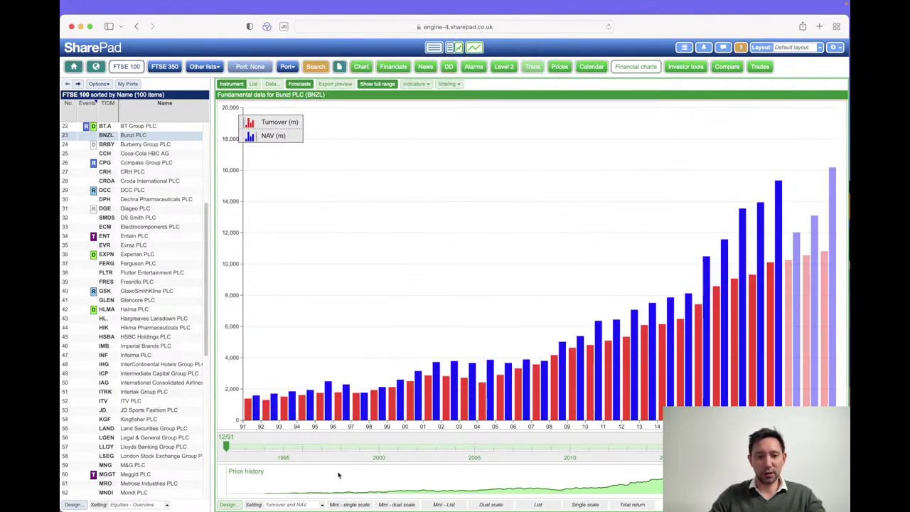
Step: Show the axis and values for the chart's right Y axis in the chart design and confirm
click(228, 503)
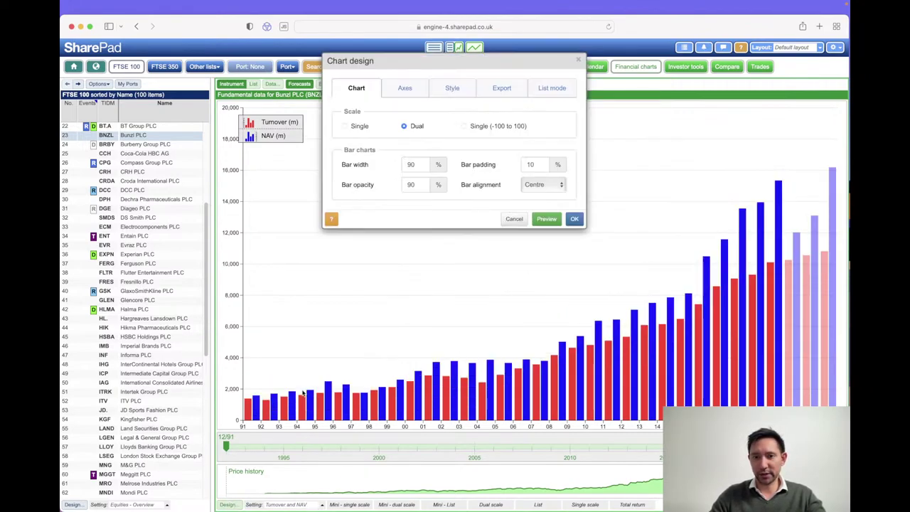
click(412, 88)
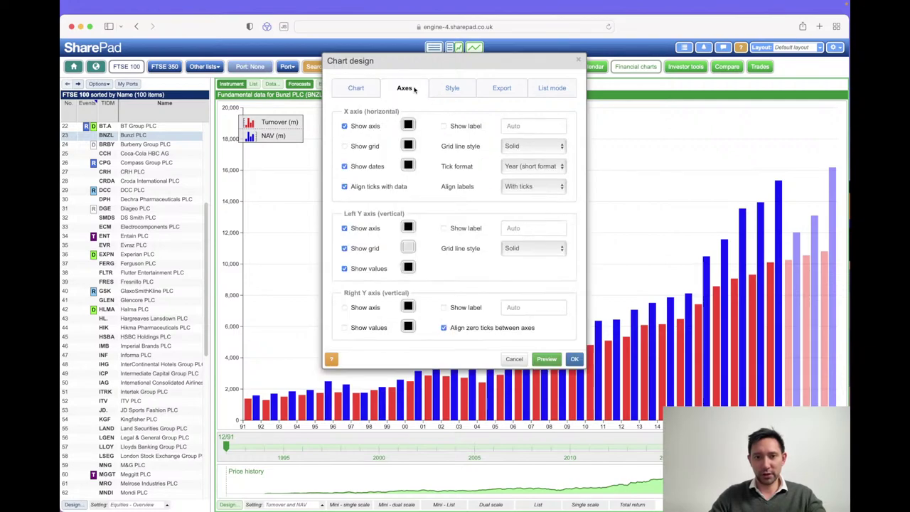
click(345, 307)
click(345, 328)
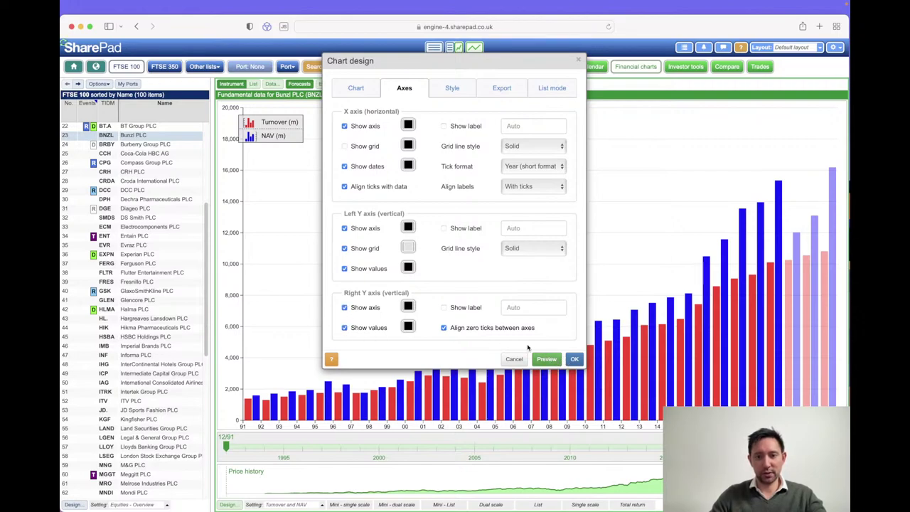
click(541, 359)
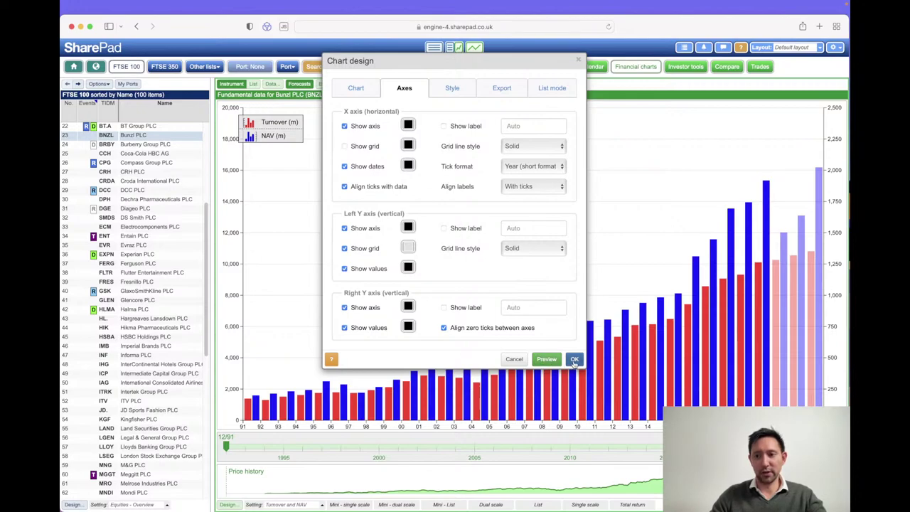
click(574, 359)
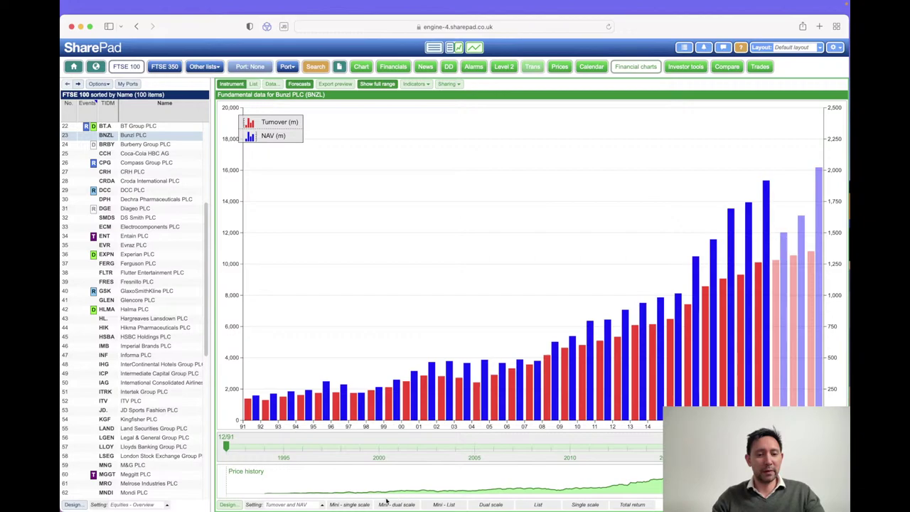
Step: Create a new financial chart setting named "Total Assets and Net Debt" and turn off its export preview
click(322, 505)
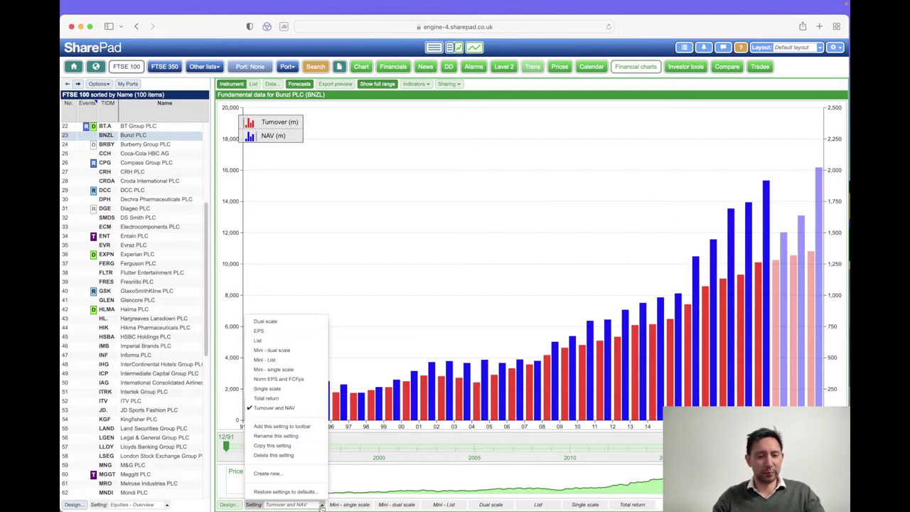
click(290, 476)
triple_click(466, 85)
text(Total)
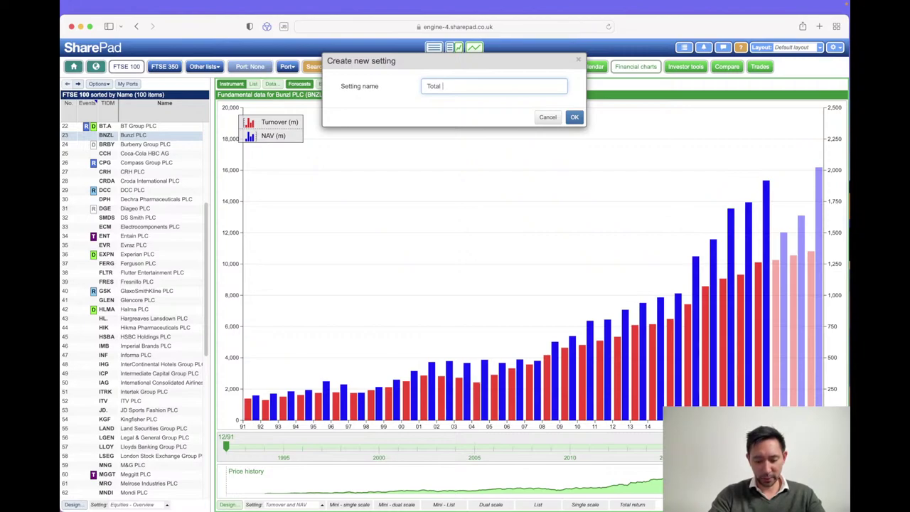
text( Asse)
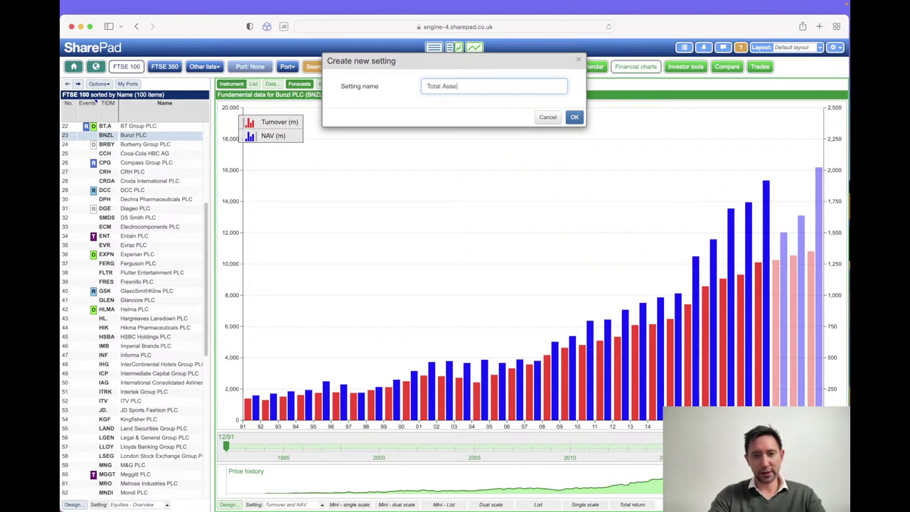
text(ts and )
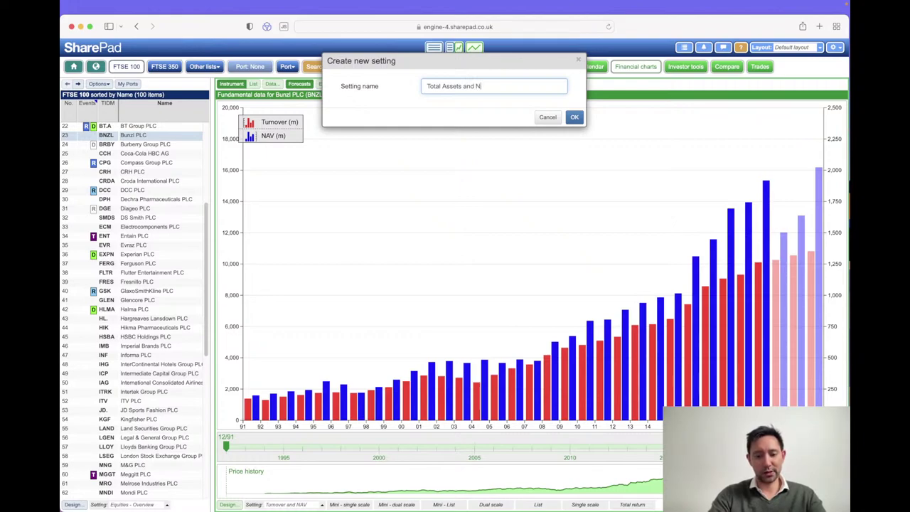
text(Net Debt)
click(574, 117)
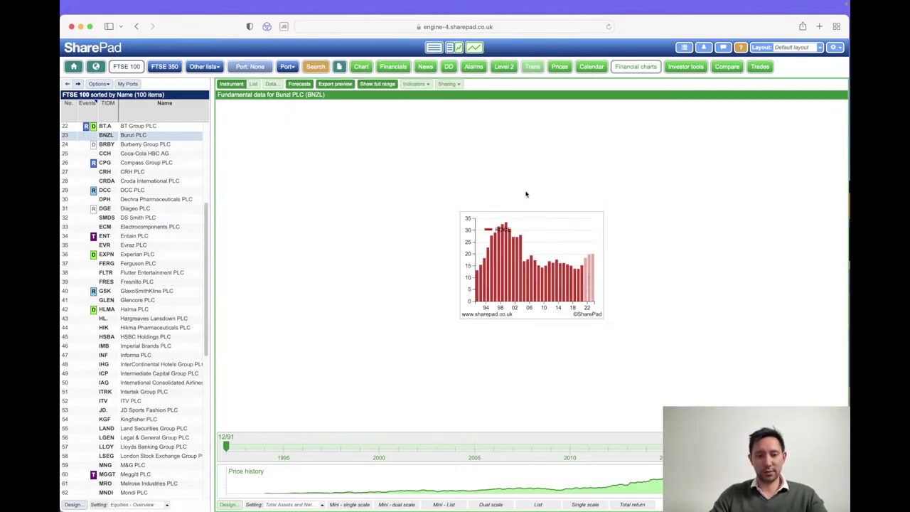
click(321, 504)
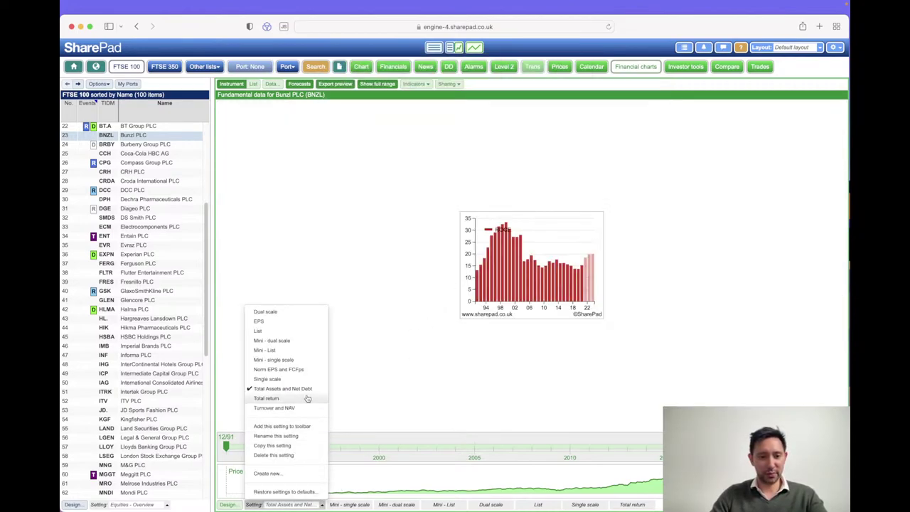
click(356, 393)
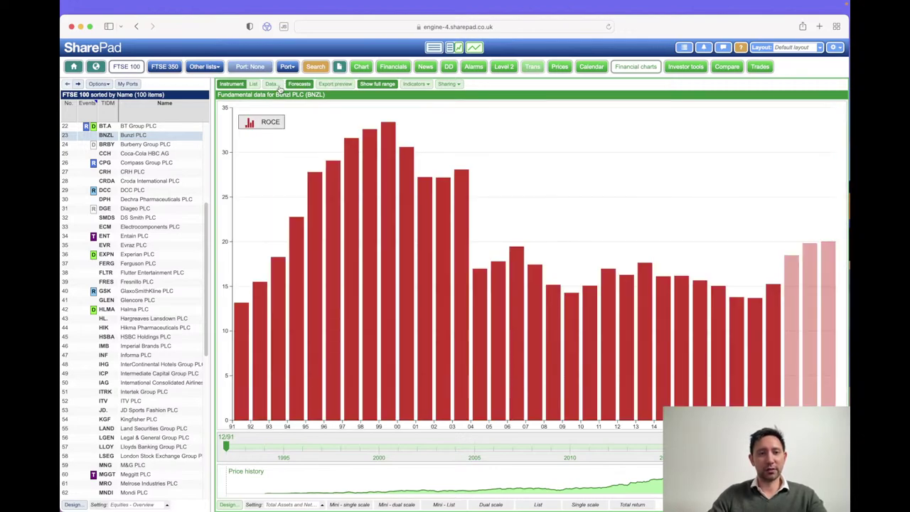
Step: Delete the ROCE data item and add Total assets in its place by searching "tota"
click(273, 86)
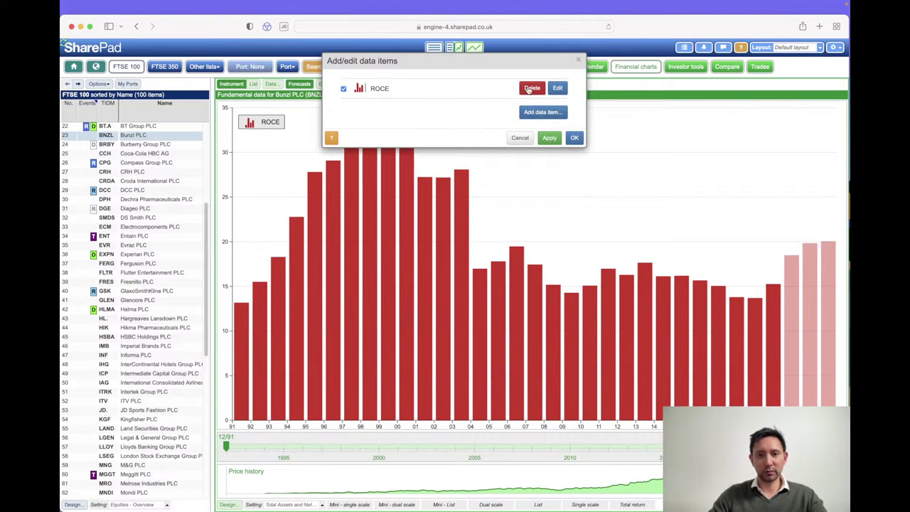
click(530, 88)
click(535, 91)
click(540, 94)
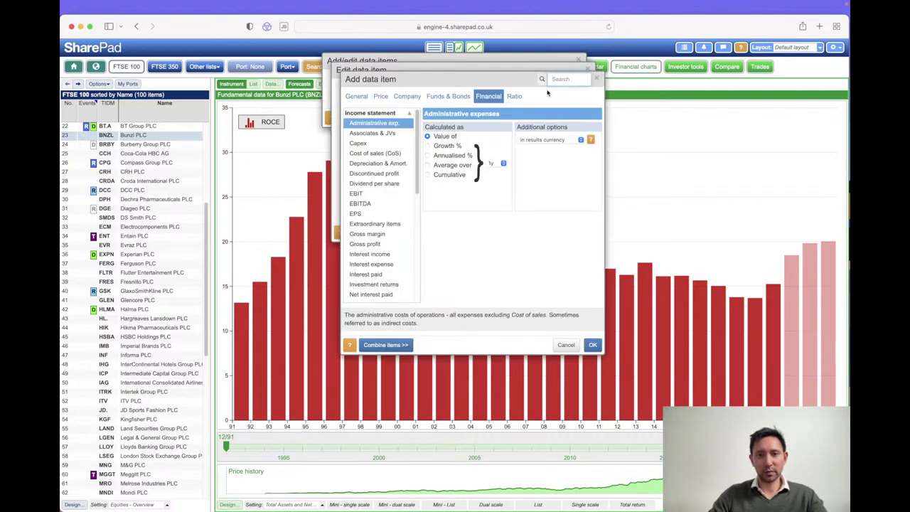
click(567, 79)
text(tota)
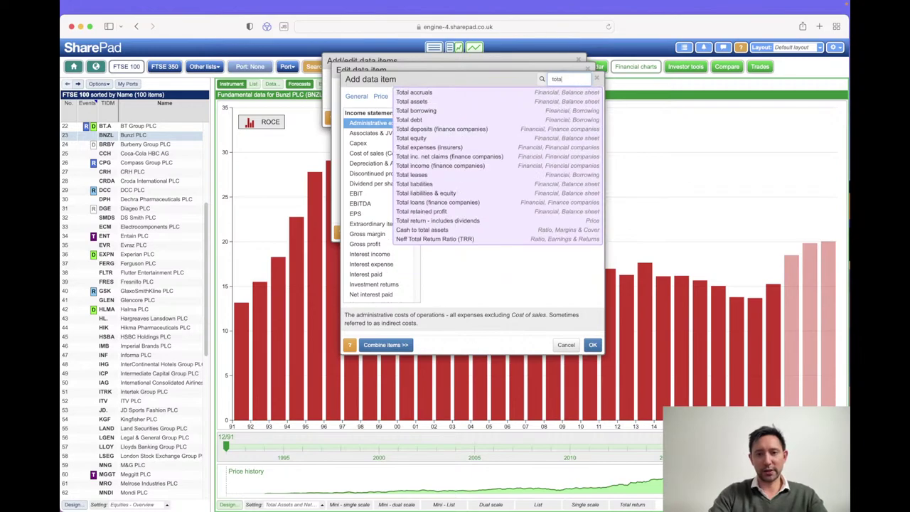
click(530, 102)
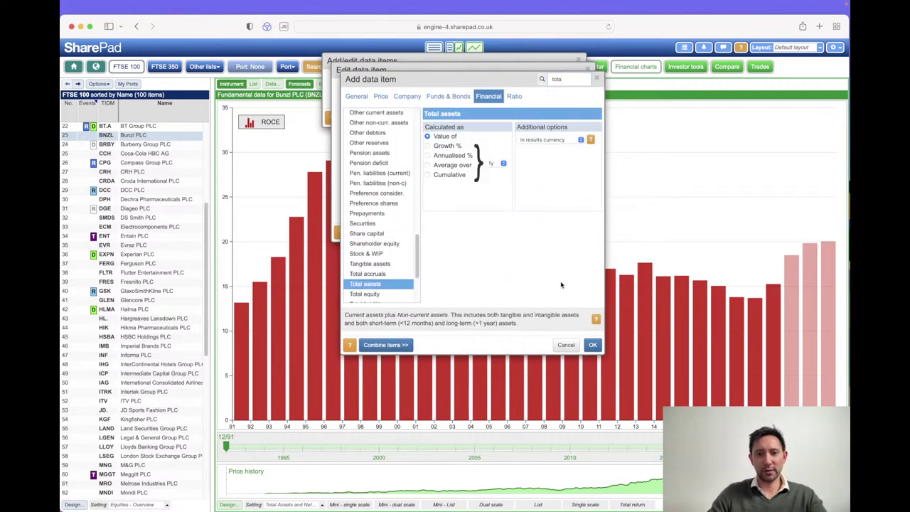
click(591, 345)
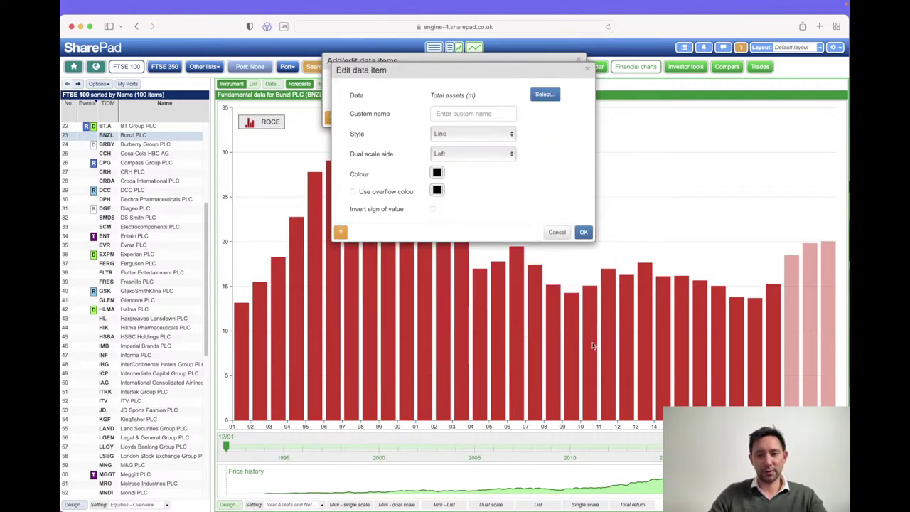
Step: Set the Total assets item's style to Bars and its colour to red, and confirm the item
click(511, 135)
click(485, 144)
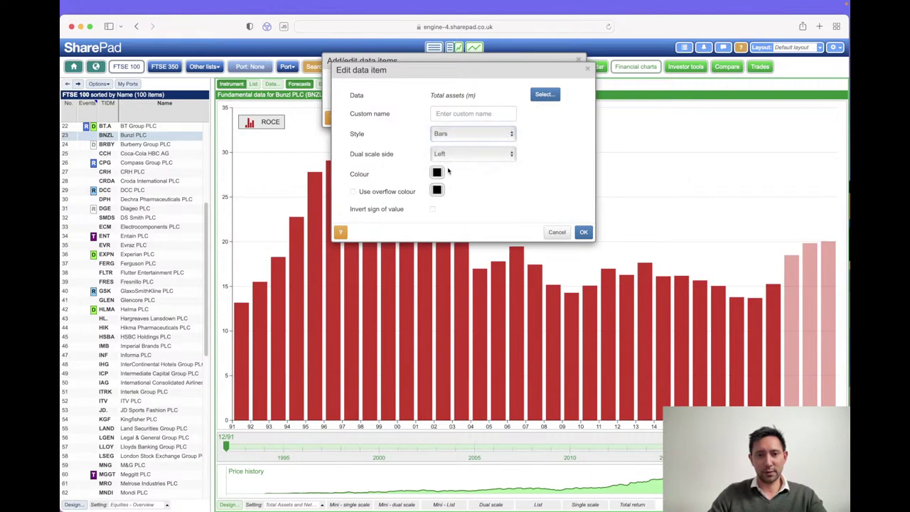
click(438, 172)
click(469, 144)
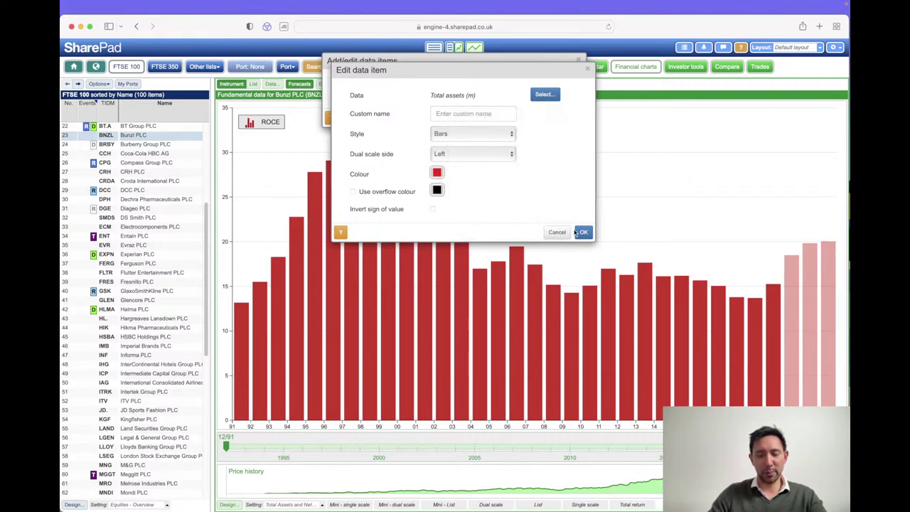
click(583, 234)
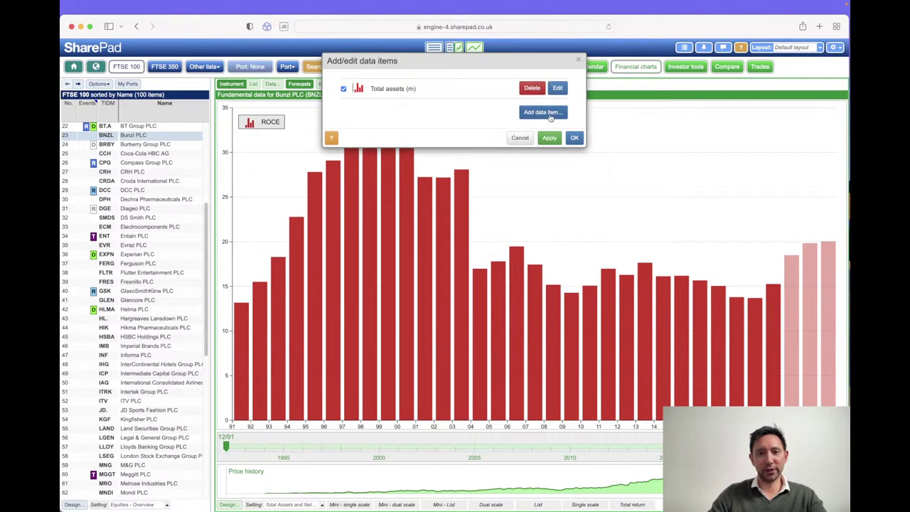
Step: Add a second data item, trying the search "net debt" before searching "net borr" and choosing Net borrowing
click(550, 115)
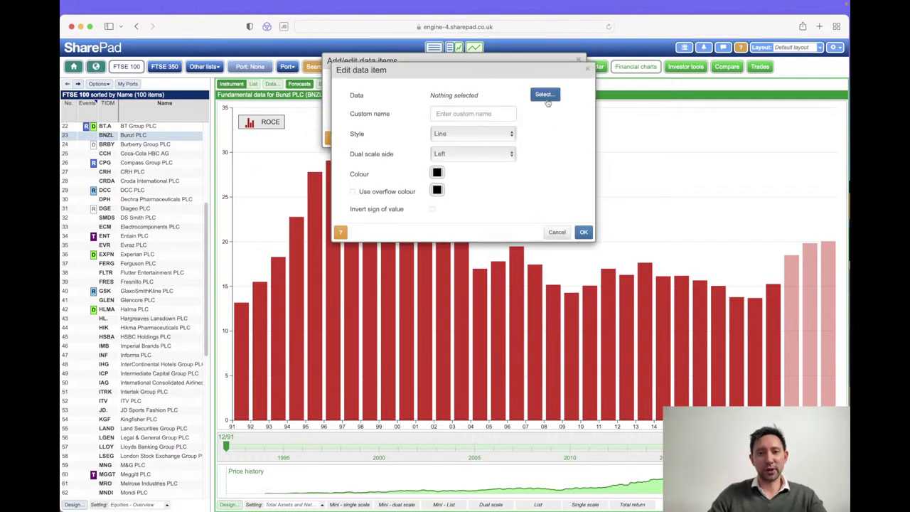
click(546, 97)
text(net debt)
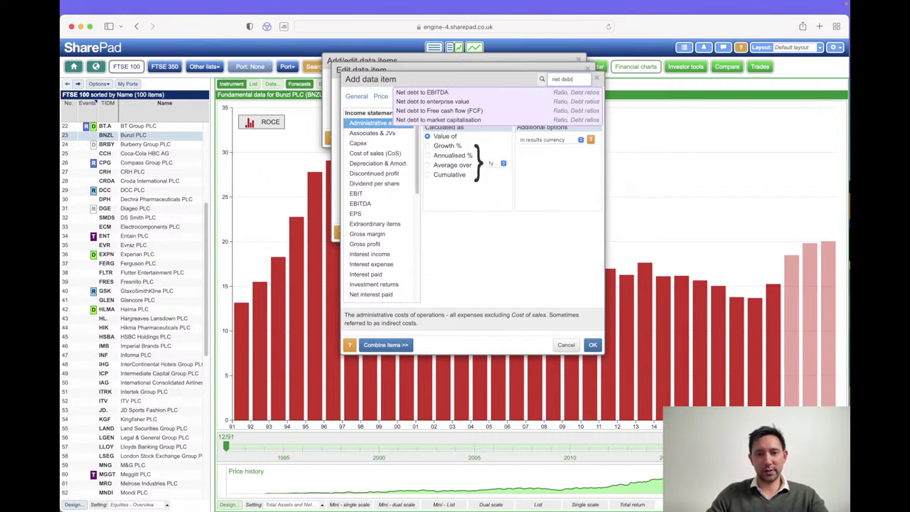
key(Down)
key(BackSpace)
key(BackSpace)
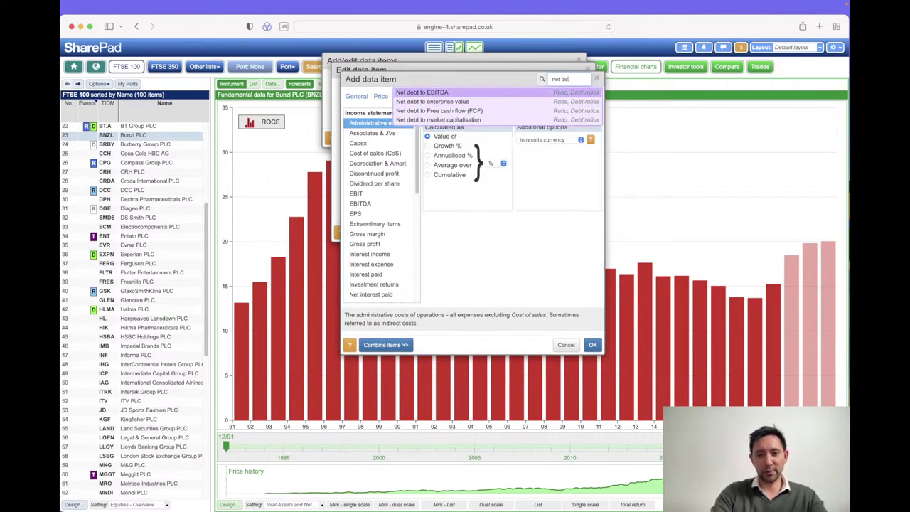
key(BackSpace)
key(BackSpace)
text(borr)
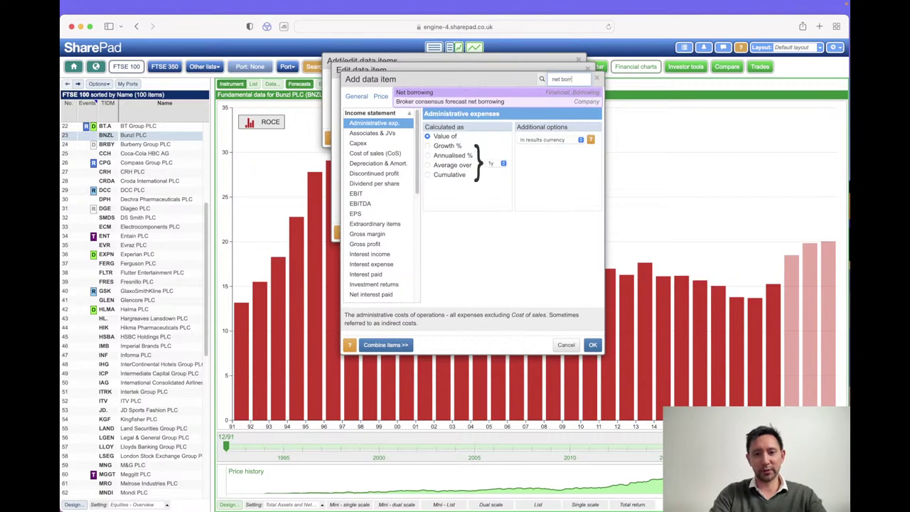
click(443, 93)
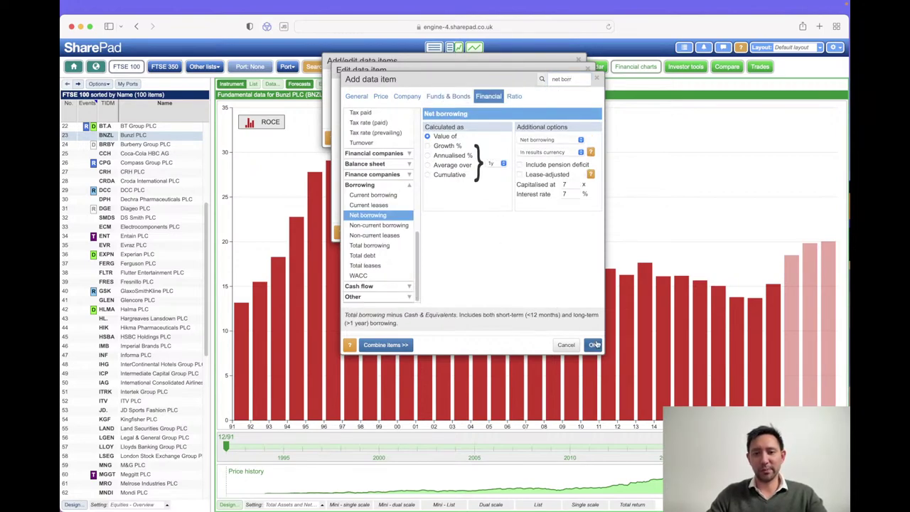
click(594, 344)
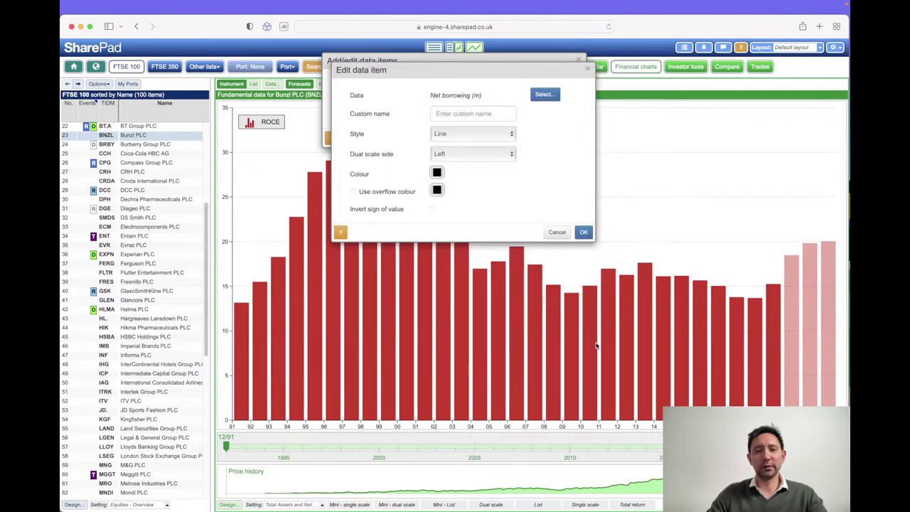
Step: Set the Net borrowing item's style to Bars and its colour to a near-black dark red, and apply both data items to the chart
click(510, 135)
click(501, 145)
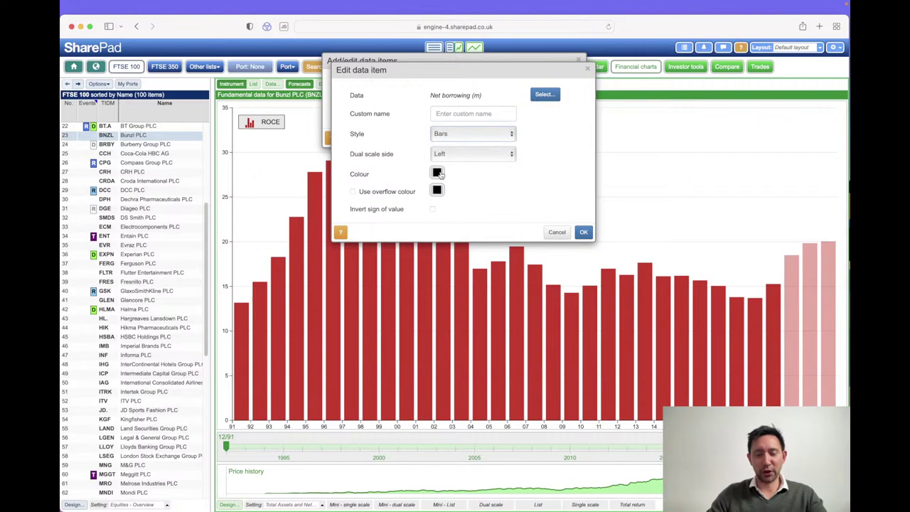
click(437, 175)
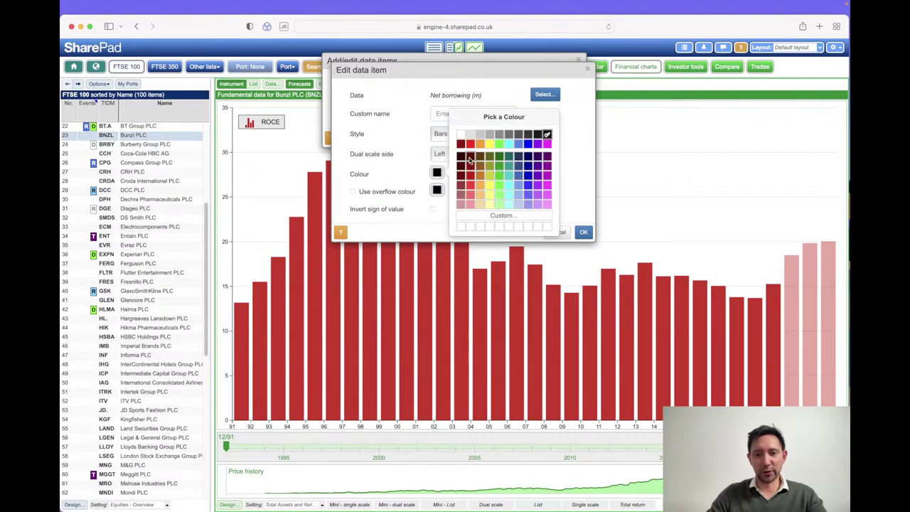
click(463, 160)
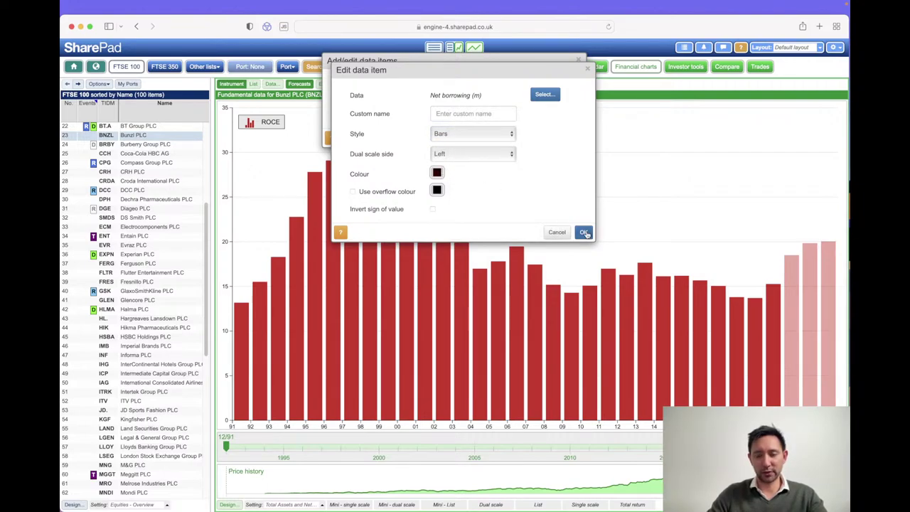
click(583, 232)
click(549, 157)
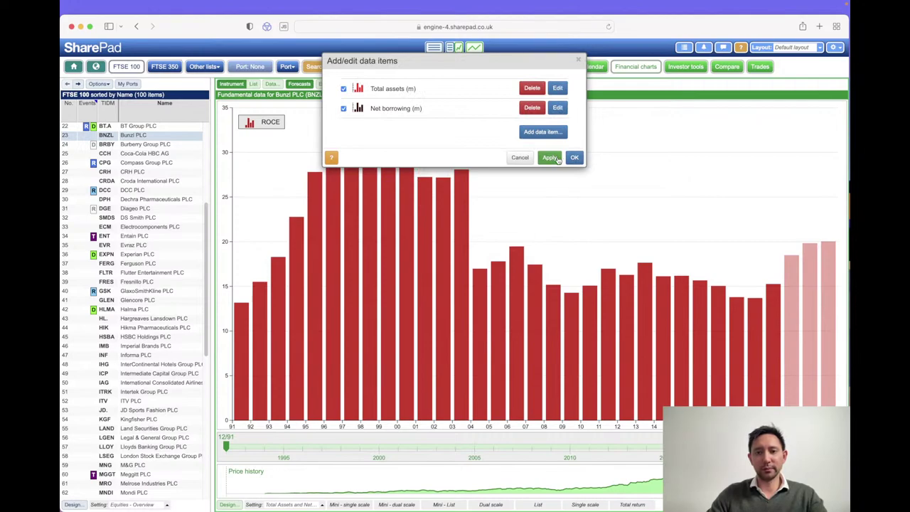
click(573, 158)
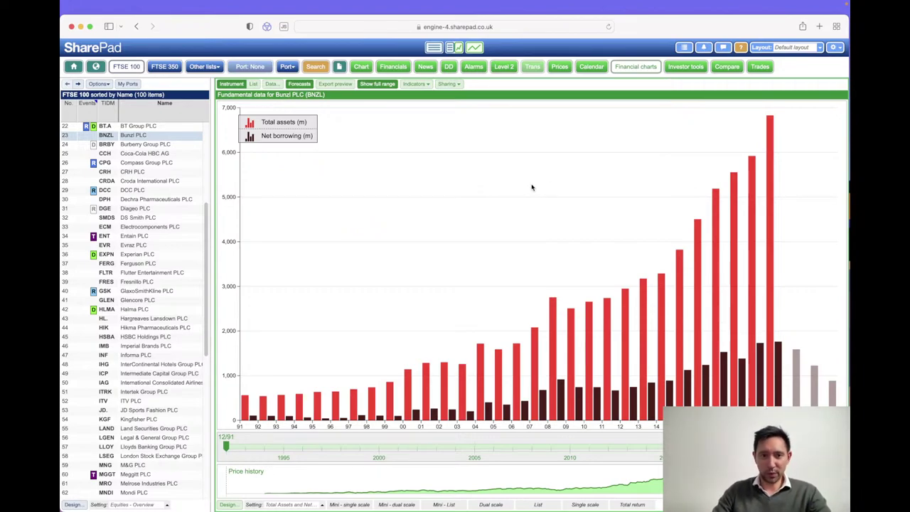
Step: Open Bunzl PLC's balance sheet in its financial statements
click(402, 72)
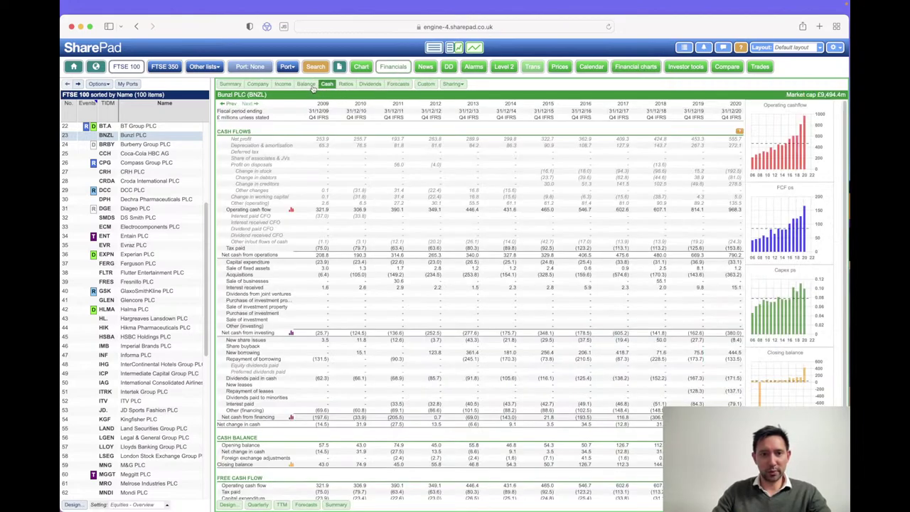
click(307, 84)
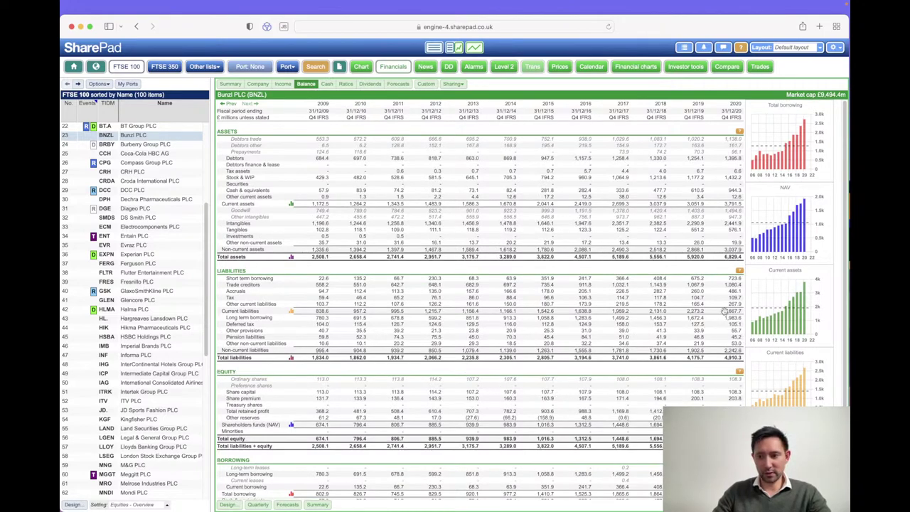
Step: Return to Bunzl PLC's Total assets and Net borrowing chart and invert the sign of the Net borrowing item
scroll(641, 276, down, 2)
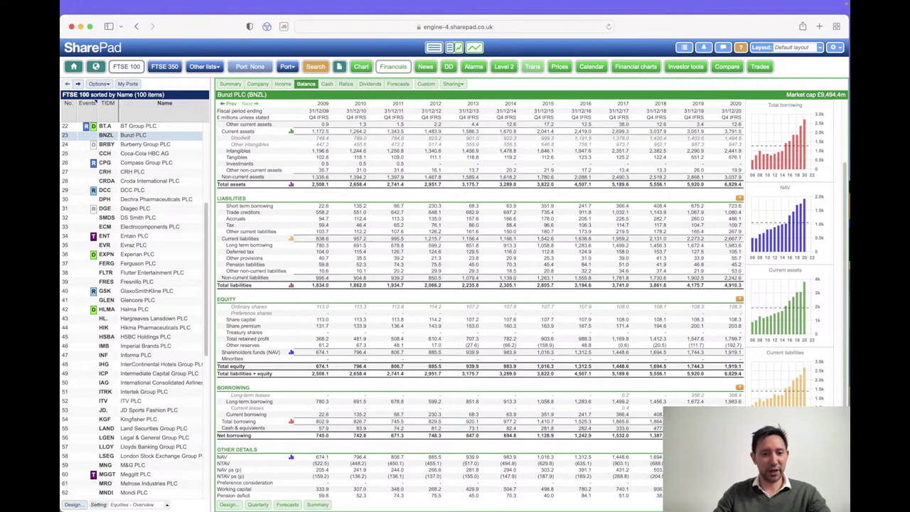
click(636, 67)
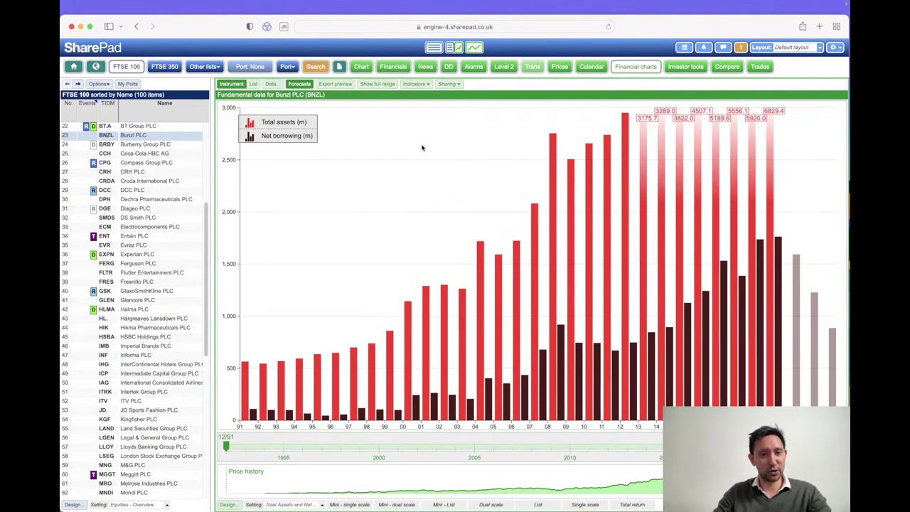
click(273, 86)
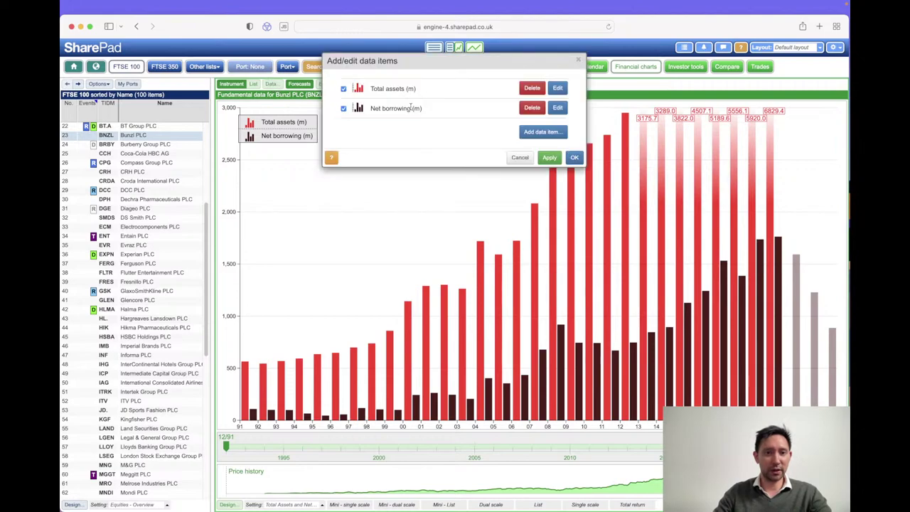
click(557, 108)
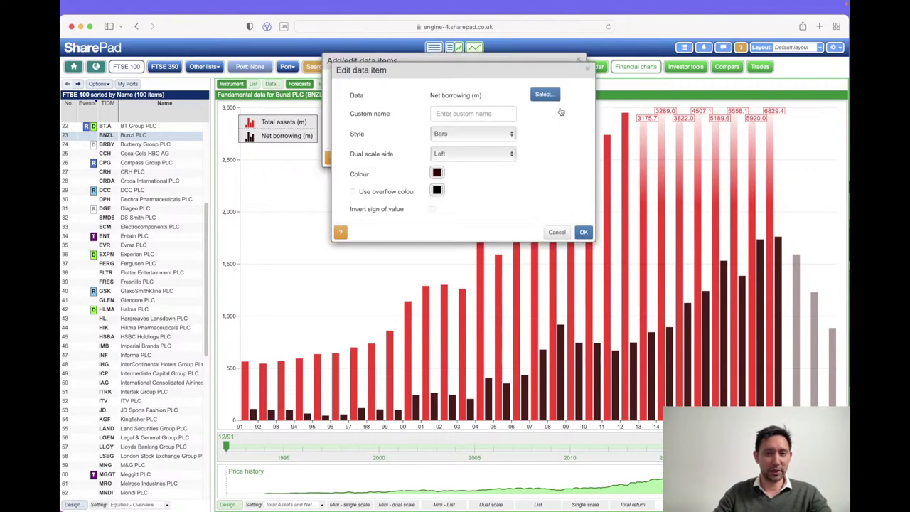
click(432, 210)
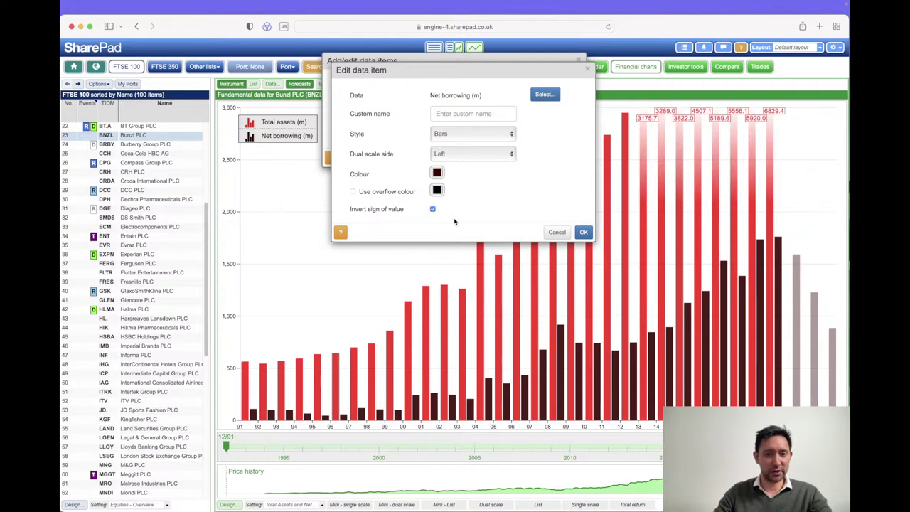
click(582, 232)
click(576, 158)
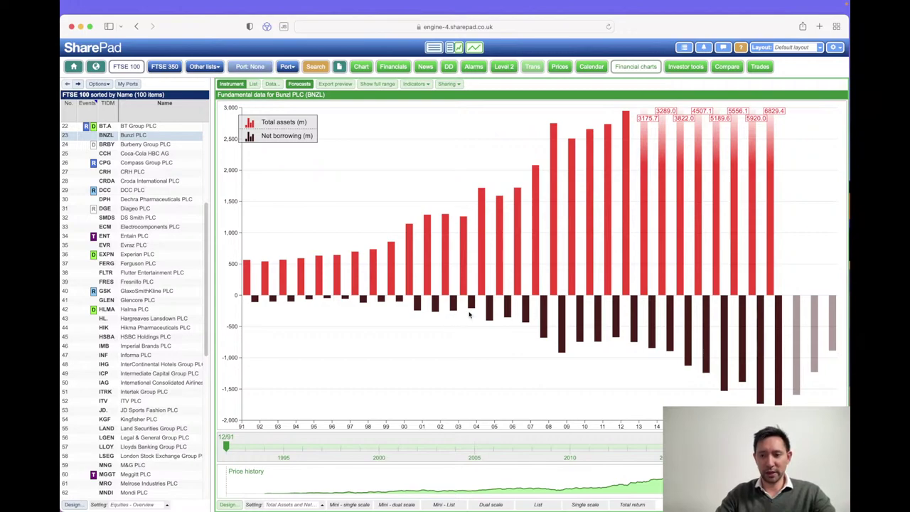
Step: View the assets and debt chart for Burberry Group PLC, then switch to the EPS chart setting
click(150, 145)
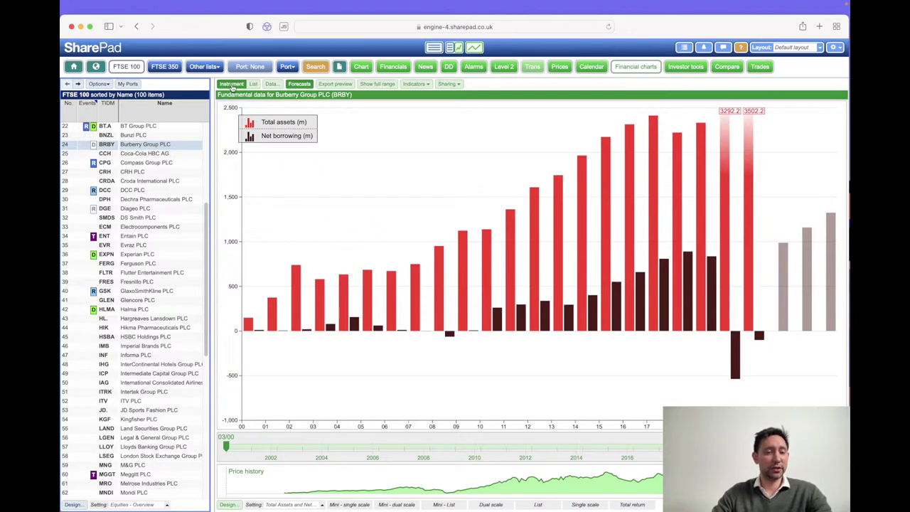
click(322, 504)
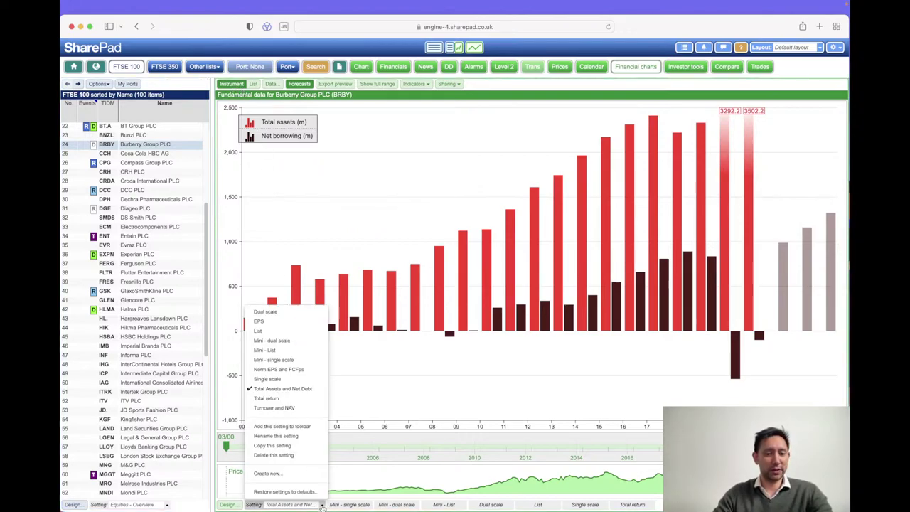
click(260, 321)
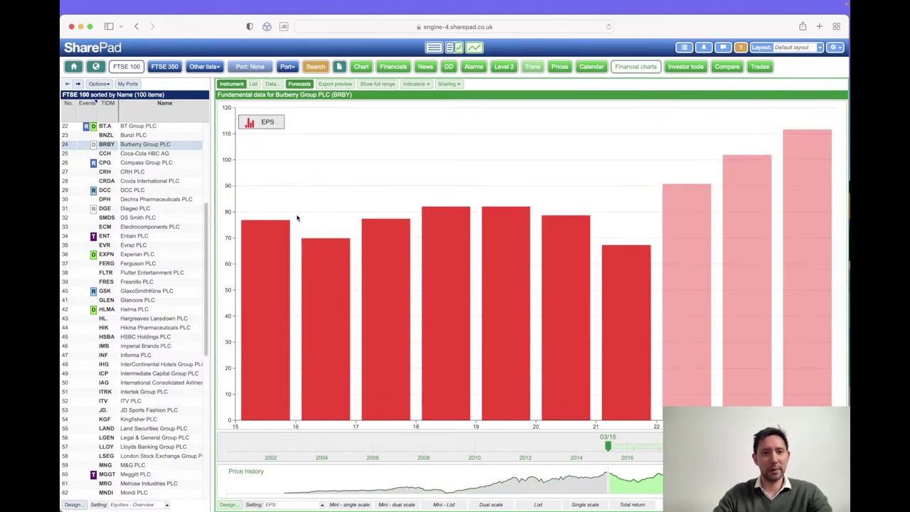
Step: Chart EPS for the FTSE 100 list instead of one company, and select Auto Trader Group PLC
click(253, 84)
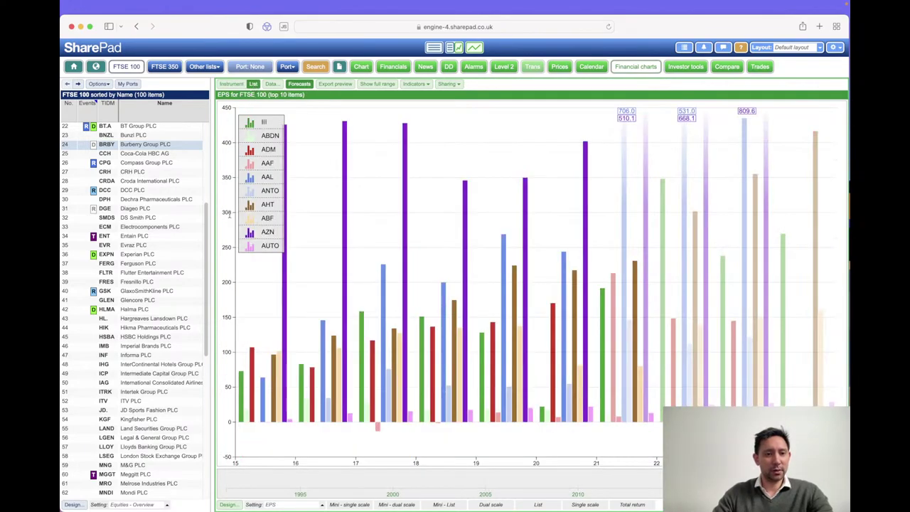
drag(208, 229, 204, 146)
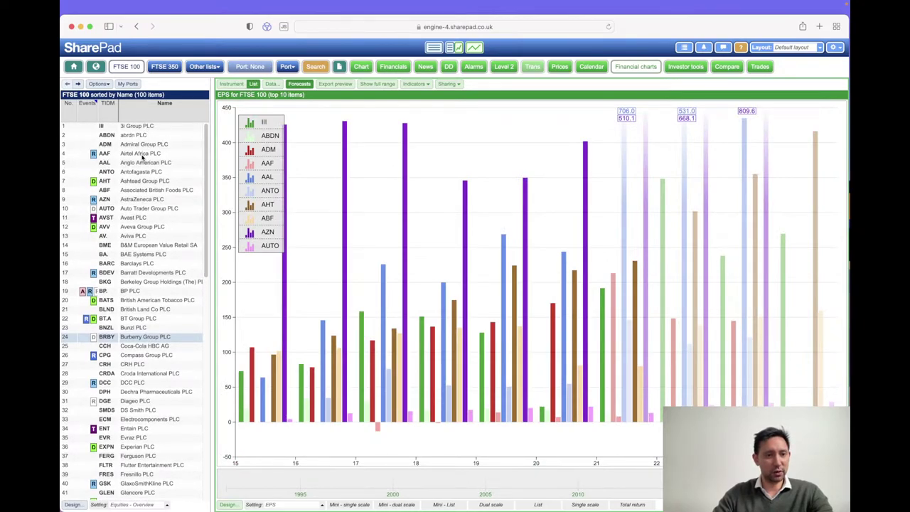
click(140, 209)
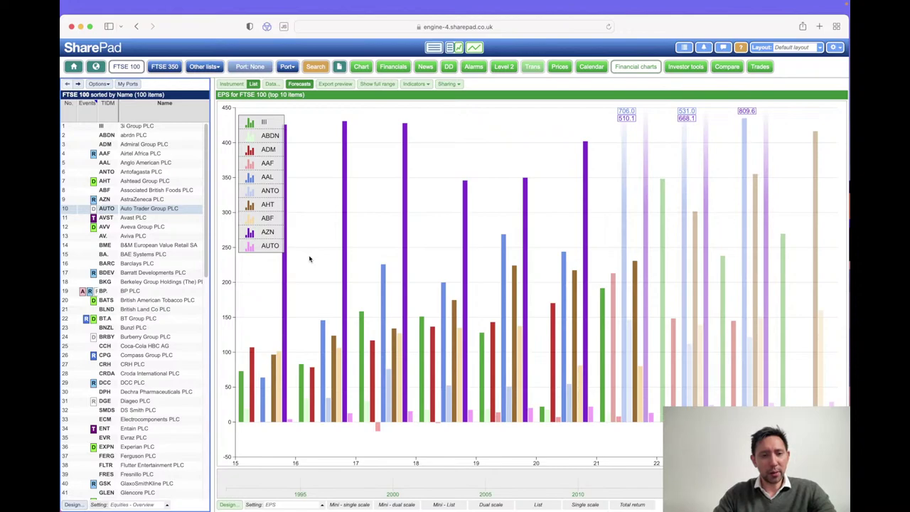
Step: Create a new chart setting named "Profit margins"
click(322, 506)
click(284, 475)
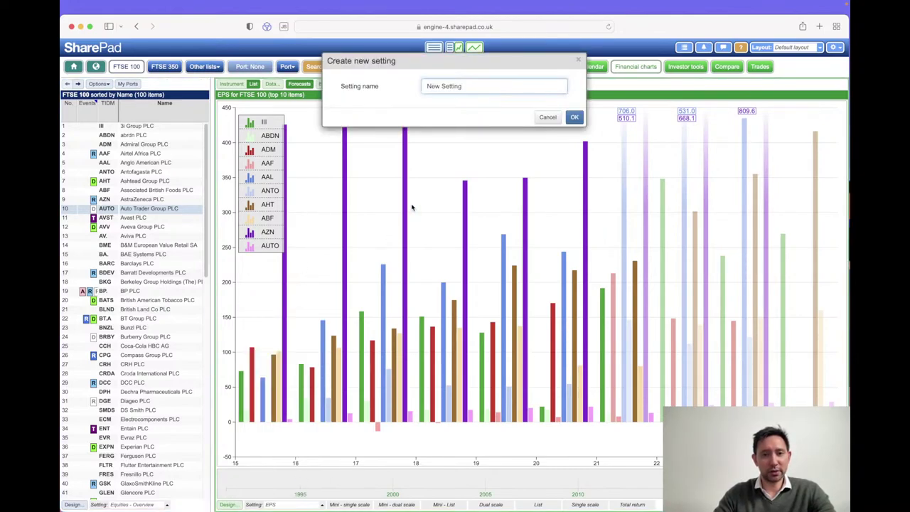
key(BackSpace)
key(BackSpace)
key(BackSpace)
key(BackSpace)
key(BackSpace)
key(BackSpace)
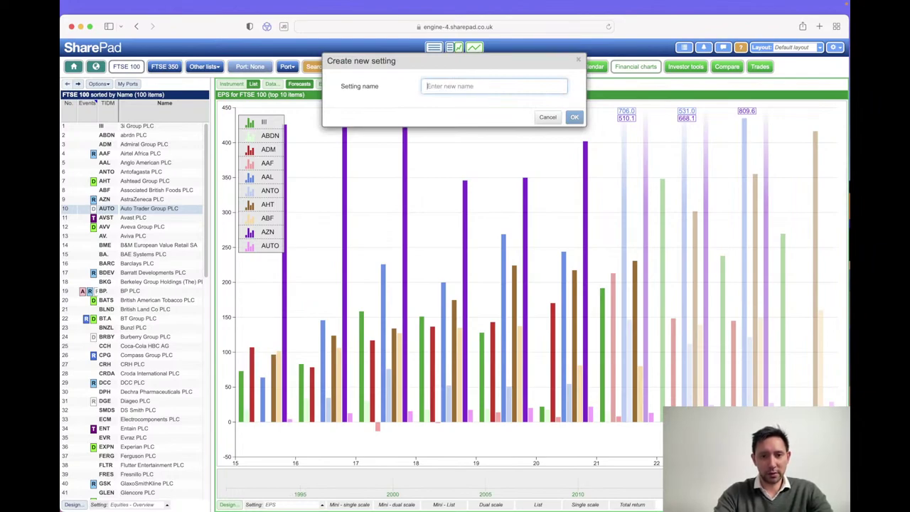
text(Profit margins)
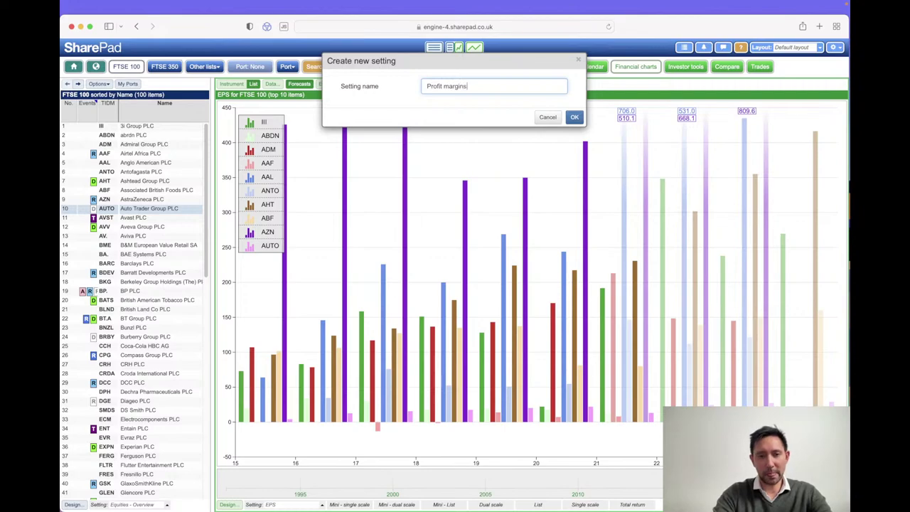
click(573, 117)
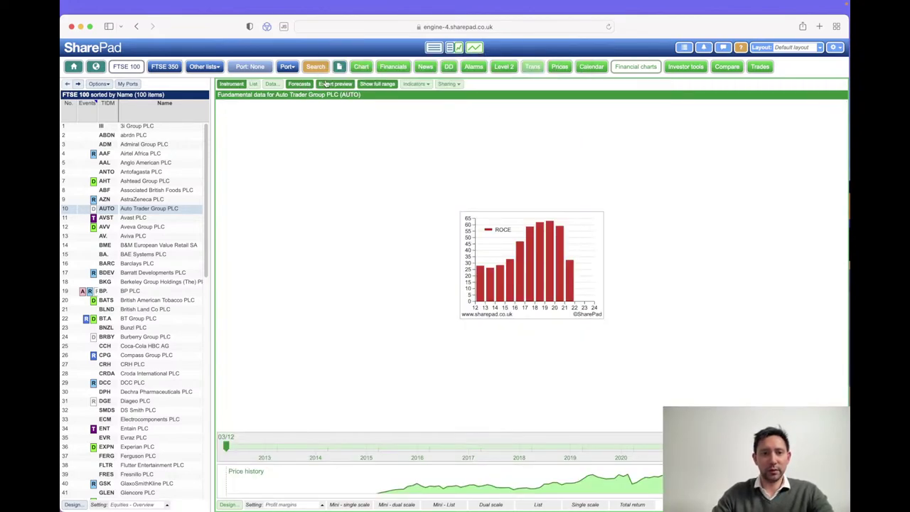
Step: Remove the default ROCE data item, start adding a replacement item, and try the search "forc"
click(270, 84)
click(548, 89)
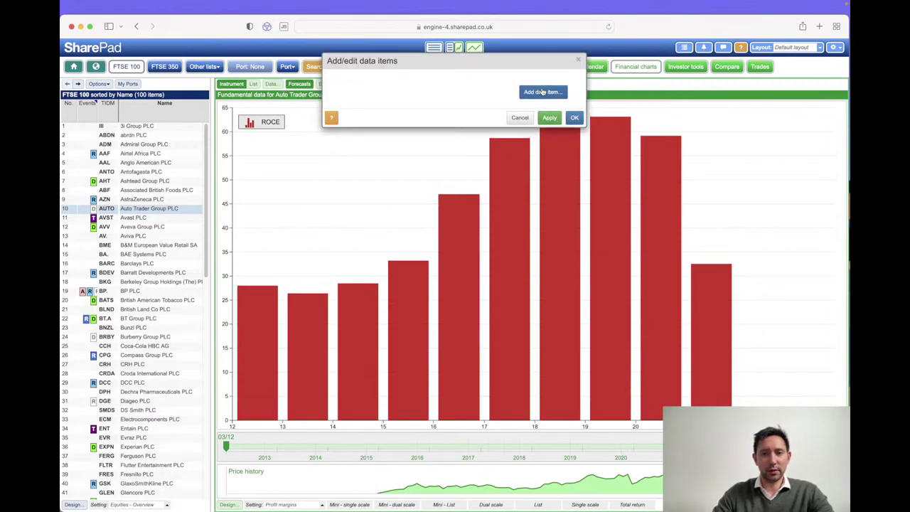
click(545, 93)
click(565, 79)
text(forc)
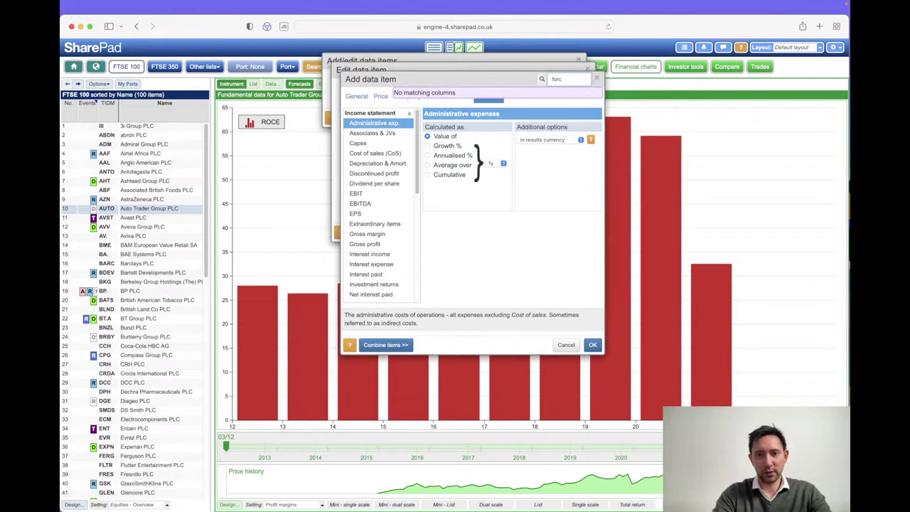
key(BackSpace)
key(BackSpace)
key(BackSpace)
key(BackSpace)
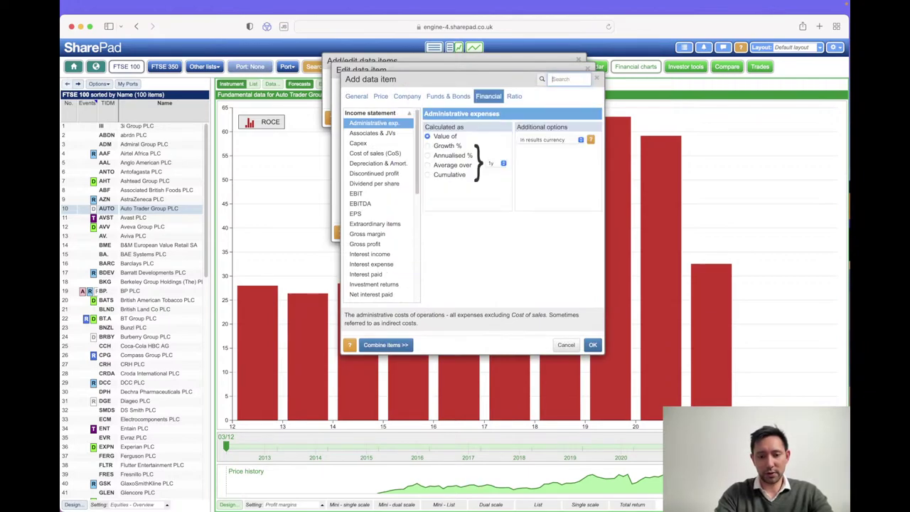
Step: Search the data items for "ebit", choose EBIT margin, read its full description, and confirm the selection
text(ebit)
click(476, 107)
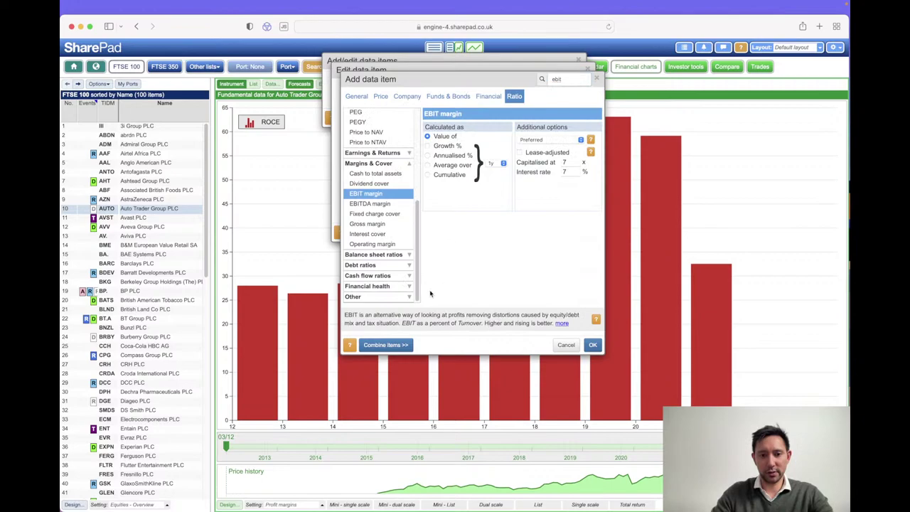
click(562, 324)
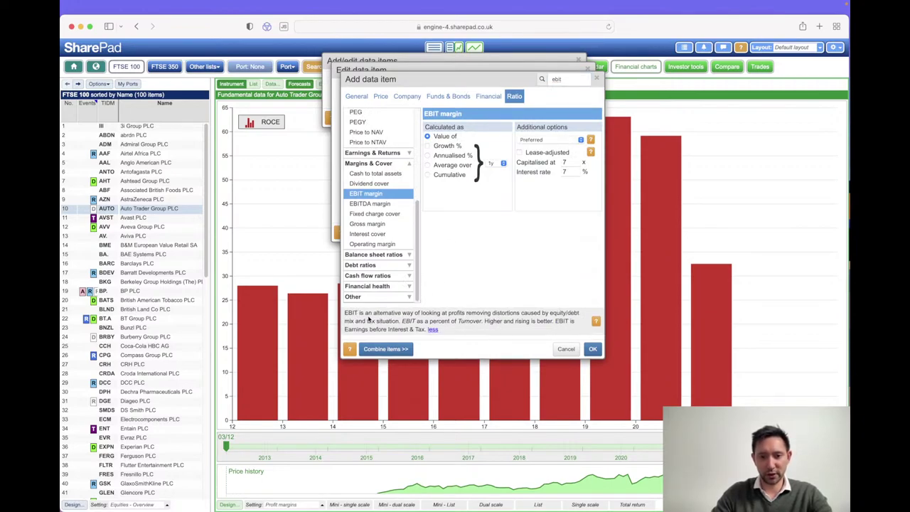
click(594, 350)
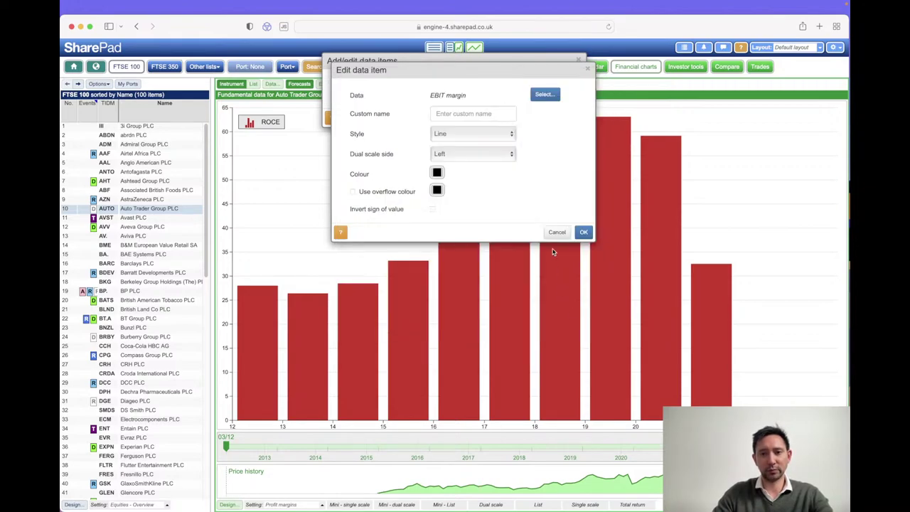
Step: Set the EBIT margin item's style to Bars and its colour to red, and apply it to the chart
click(509, 134)
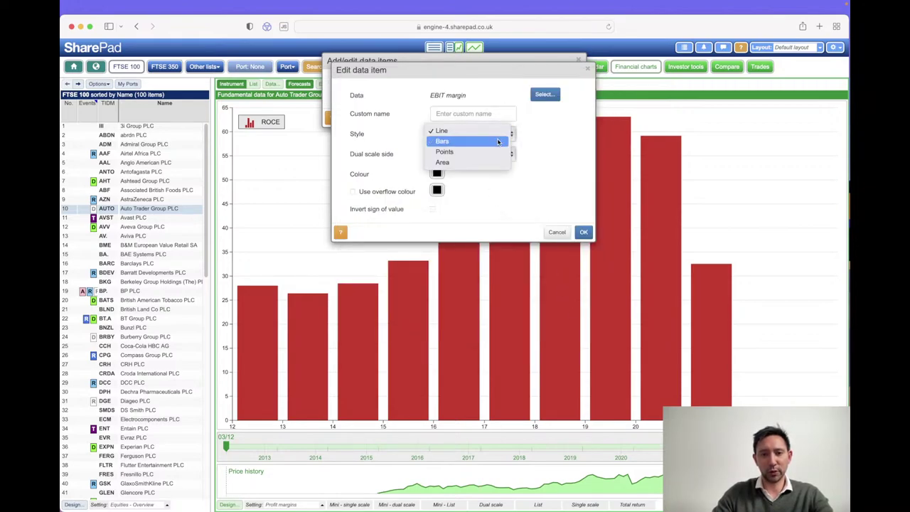
click(497, 141)
click(437, 173)
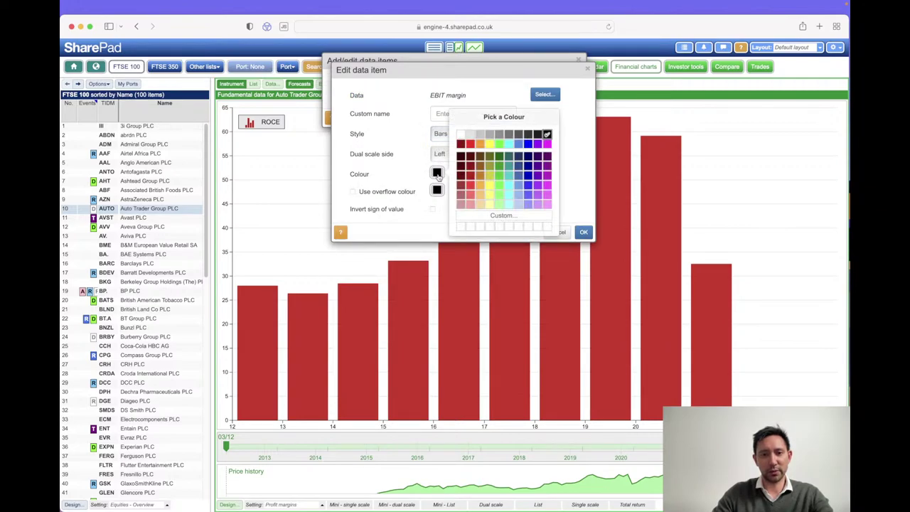
click(469, 144)
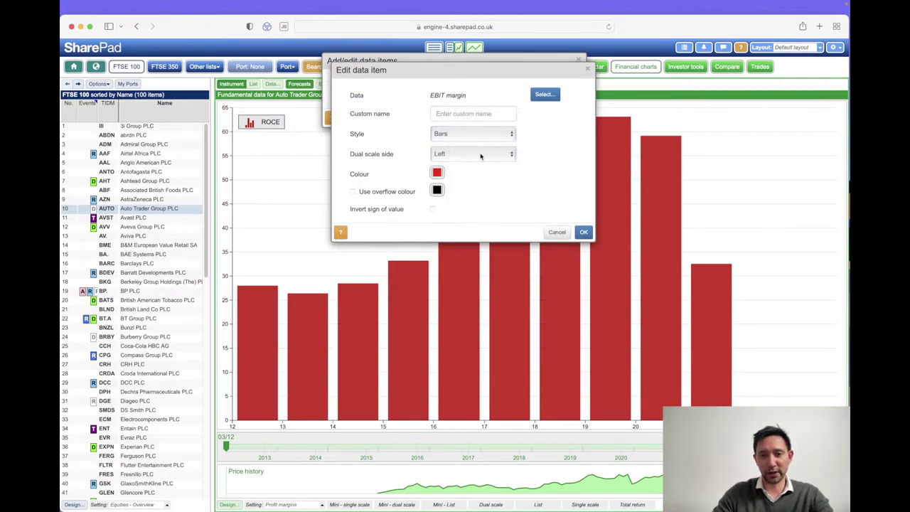
click(583, 232)
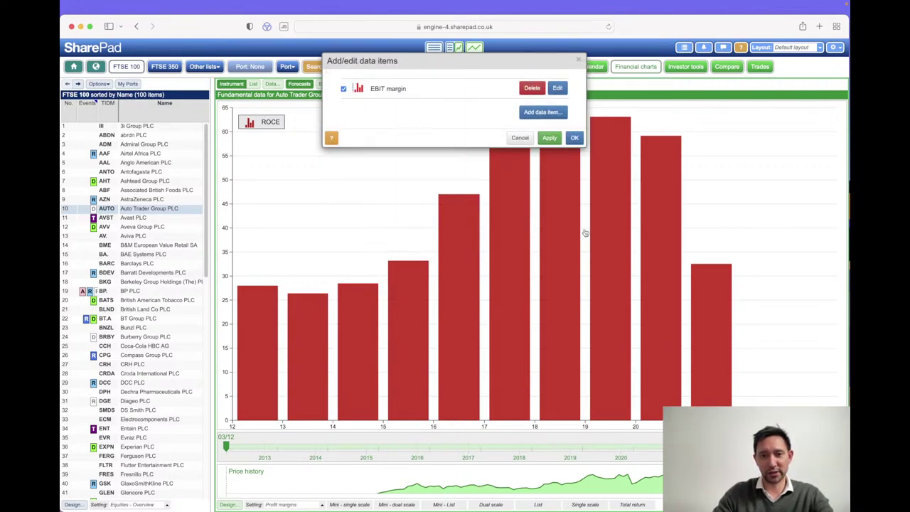
click(577, 138)
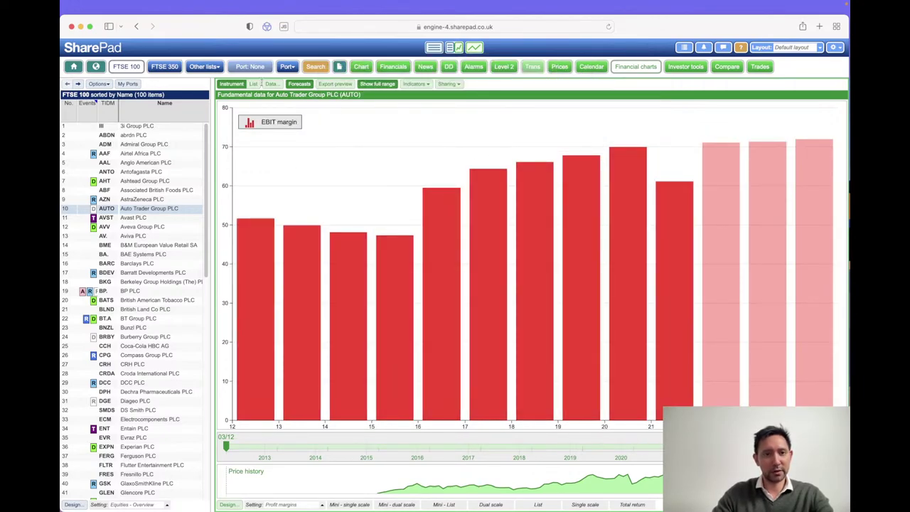
Step: Chart EBIT margin for the FTSE 100 list and widen the share list to reveal its data columns
click(253, 84)
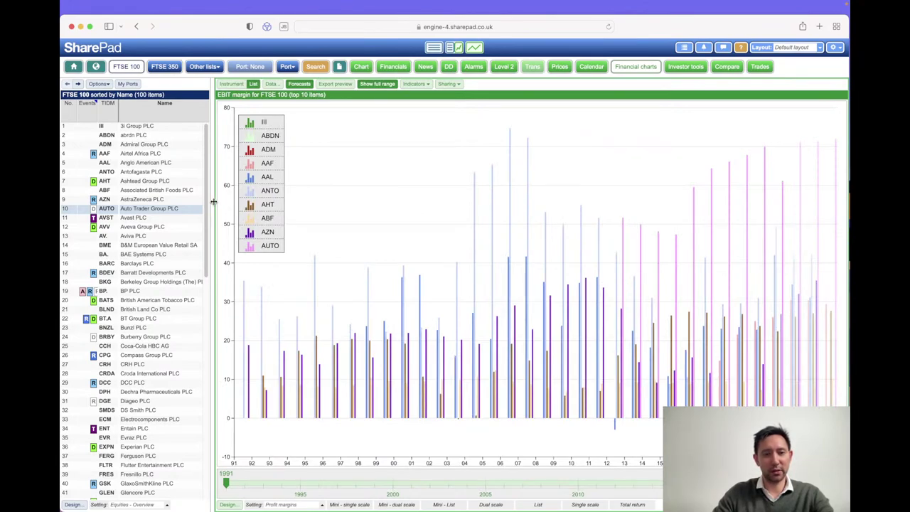
drag(577, 219, 578, 218)
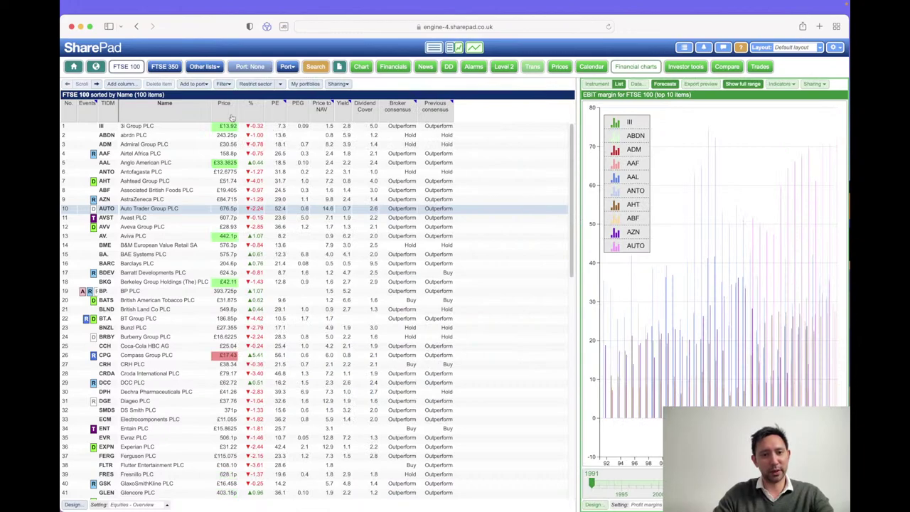
Step: Add a Sector column to the FTSE 100 list, finding it with the search "sec"
click(121, 83)
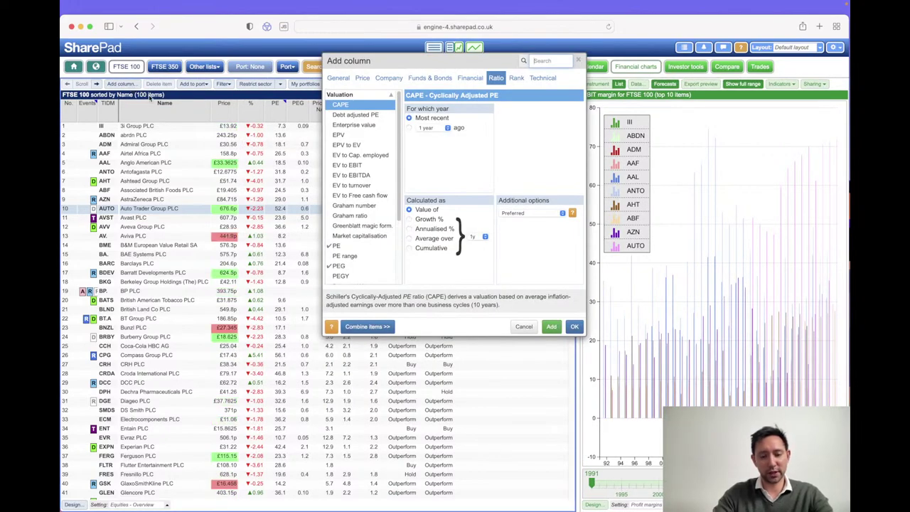
text(sec)
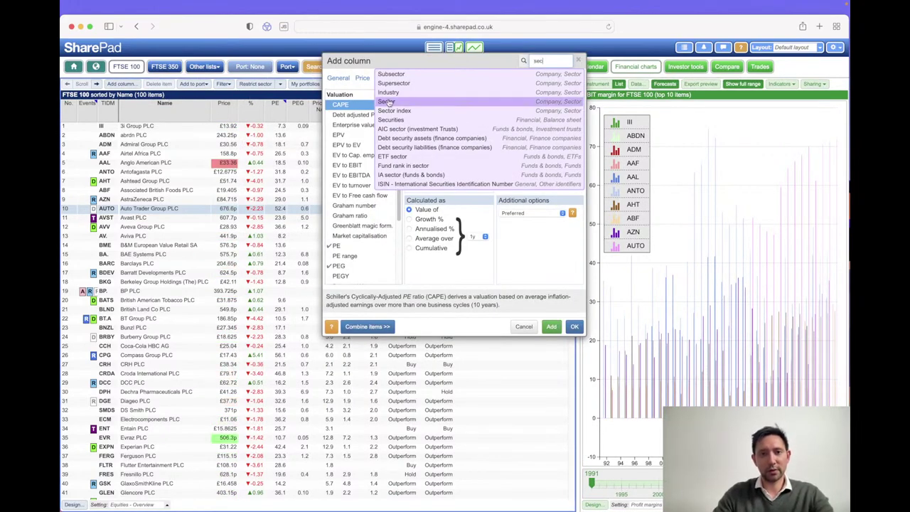
click(386, 103)
click(574, 325)
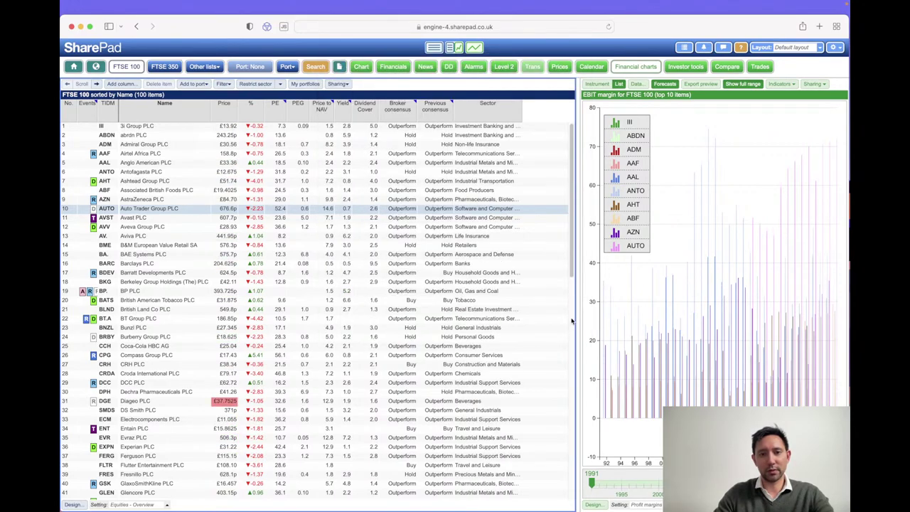
Step: Sort the FTSE 100 list by Sector and select B&M European Value Retail SA among the Retailers
click(486, 107)
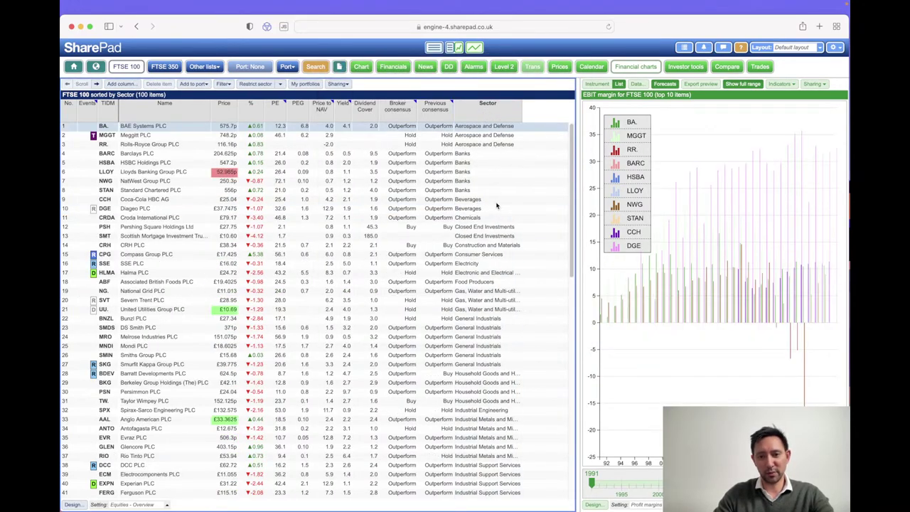
scroll(498, 213, down, 10)
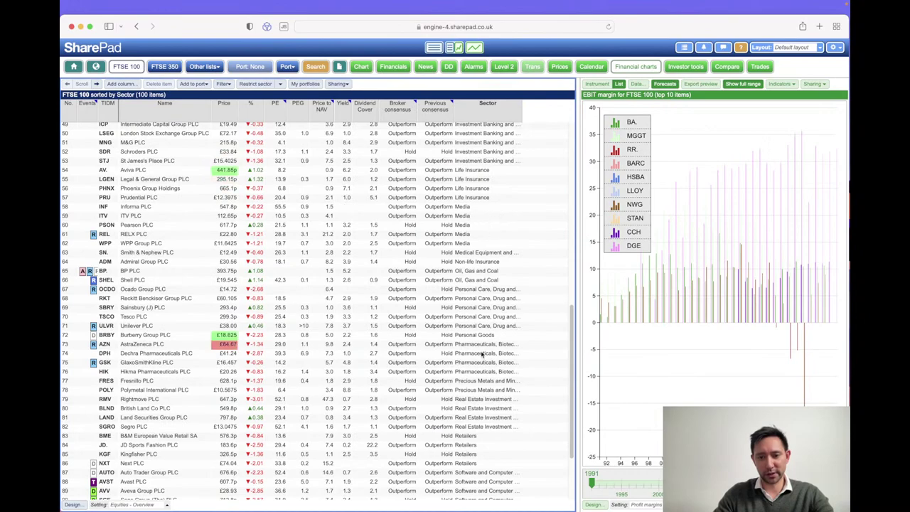
click(489, 436)
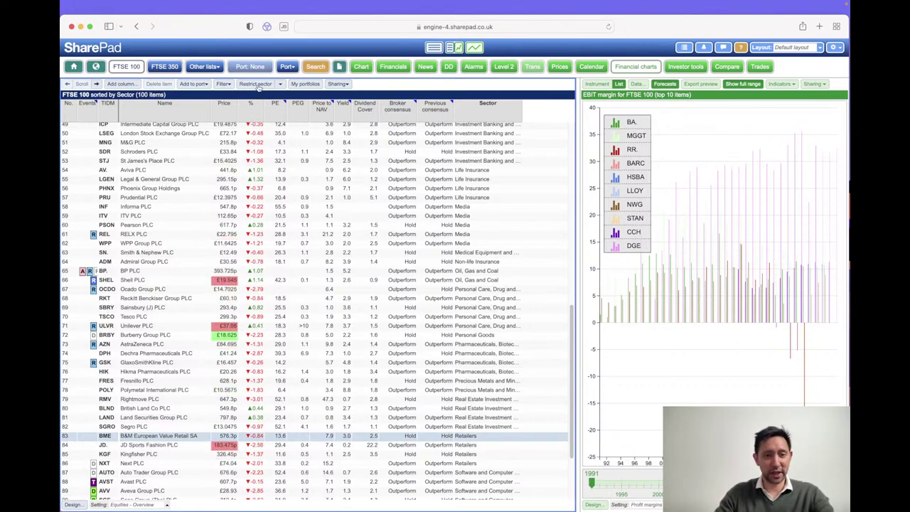
Step: Restrict the FTSE 100 list to the Retailers sector and show its EBIT margins on a wider chart from 2015, without forecasts
click(257, 84)
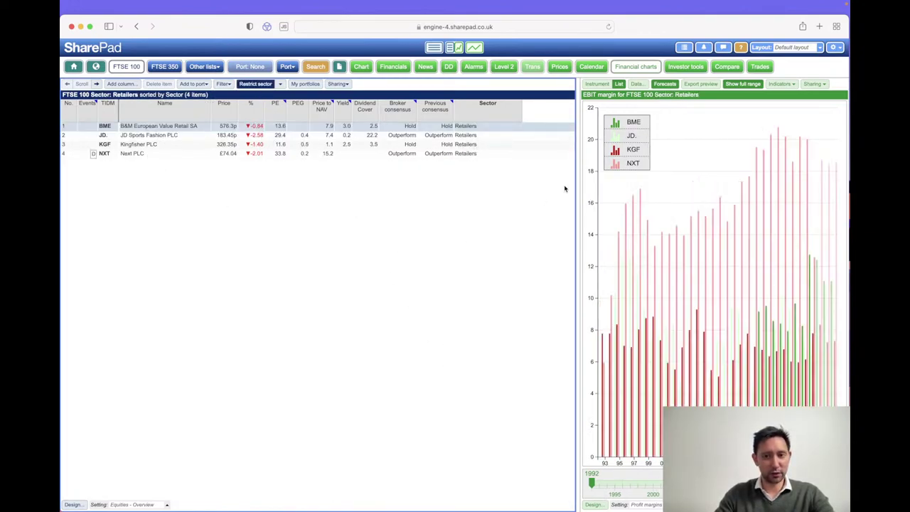
drag(579, 181, 212, 178)
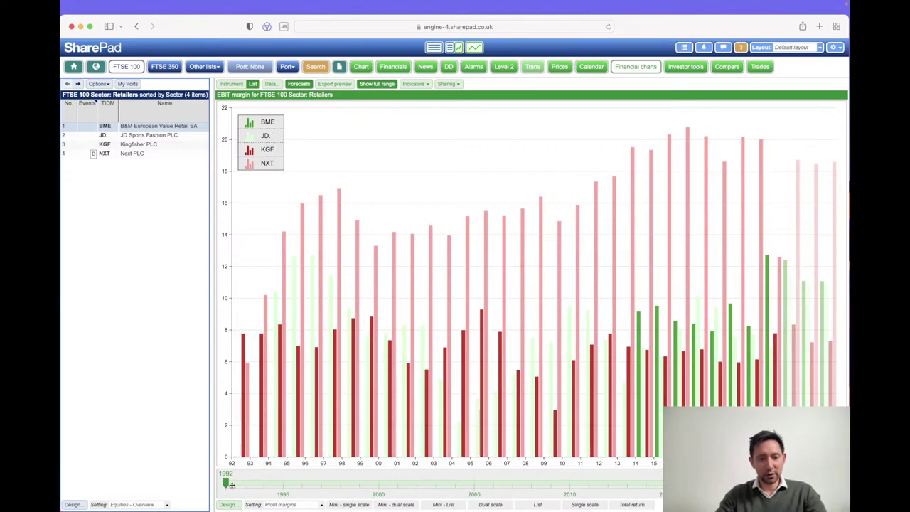
drag(229, 485, 661, 486)
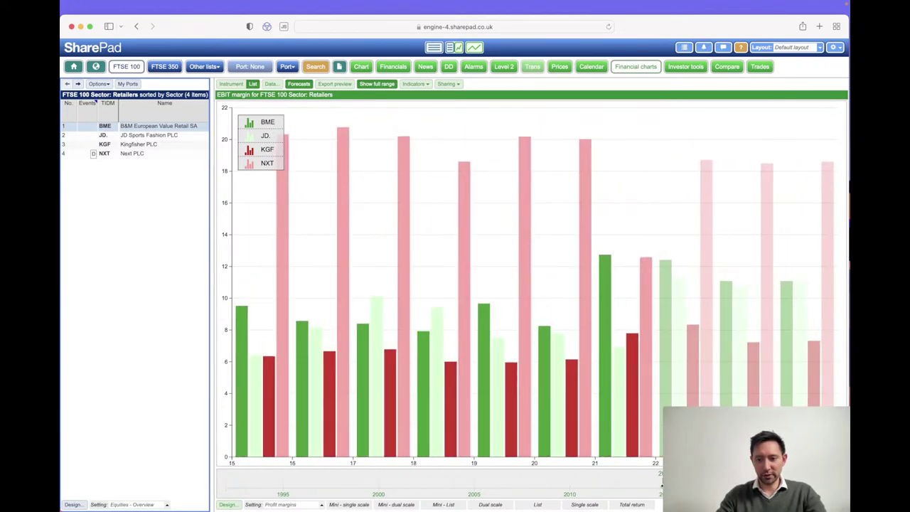
click(303, 86)
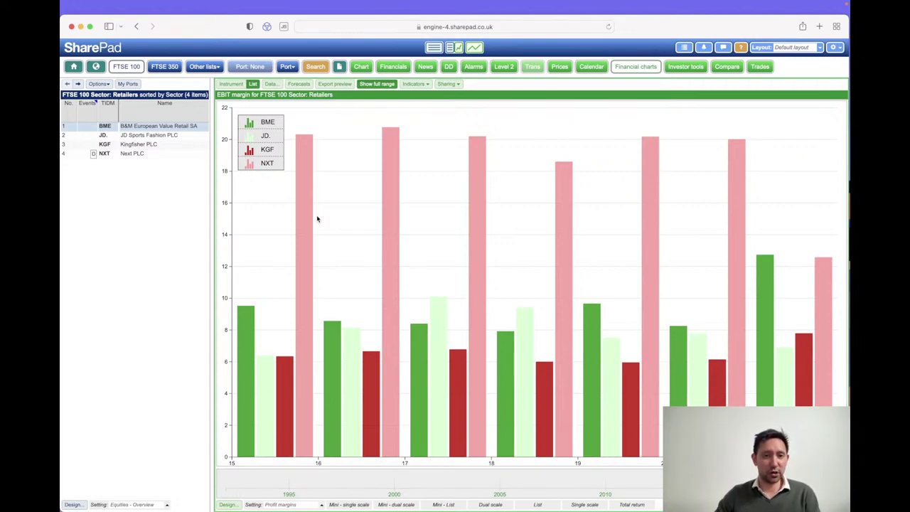
Step: Switch the chart to the single instrument and create a new chart setting named "FCFps % of Norm EPS"
click(231, 84)
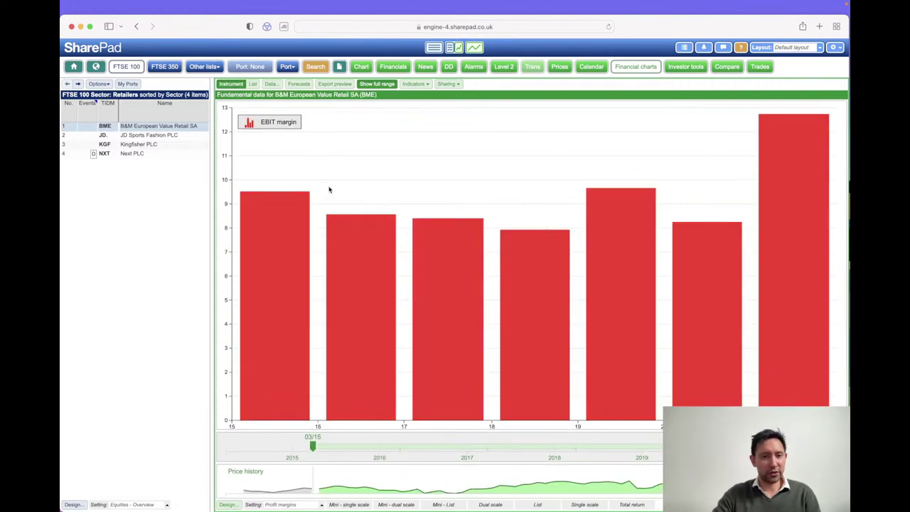
click(312, 506)
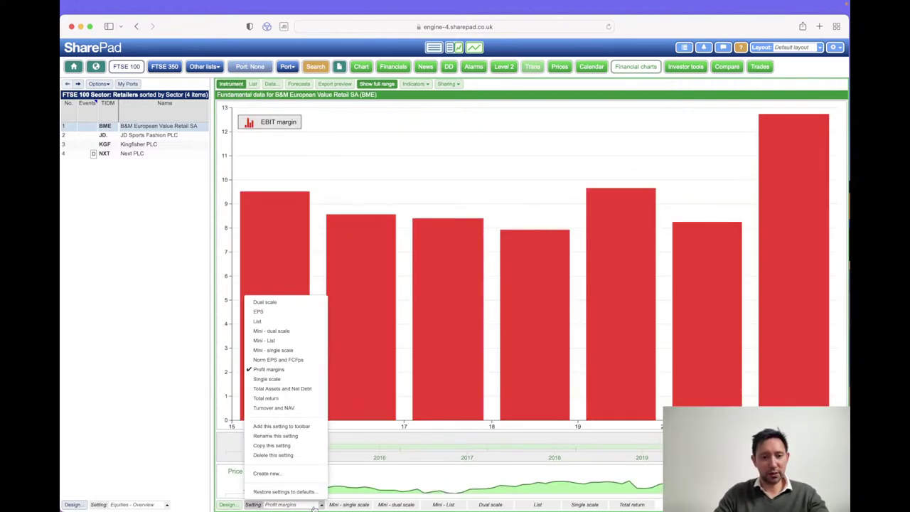
click(293, 473)
drag(471, 85, 402, 83)
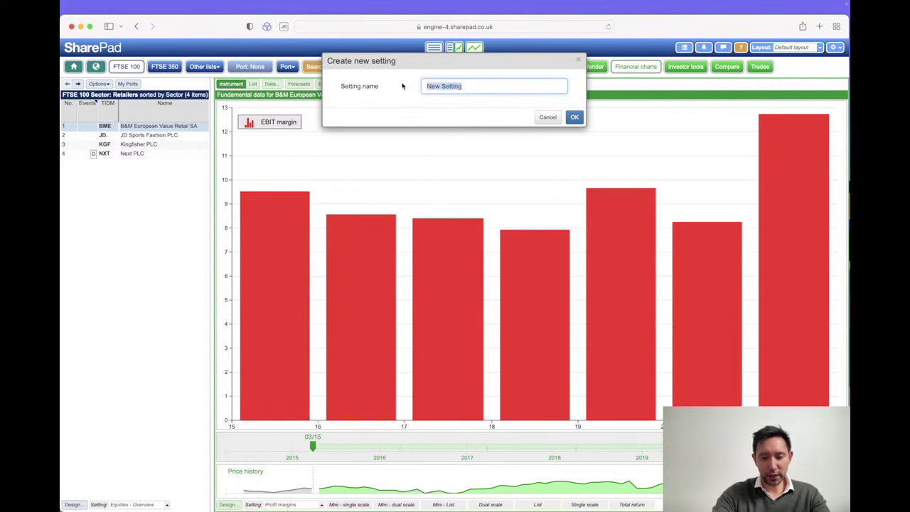
text(FCFp)
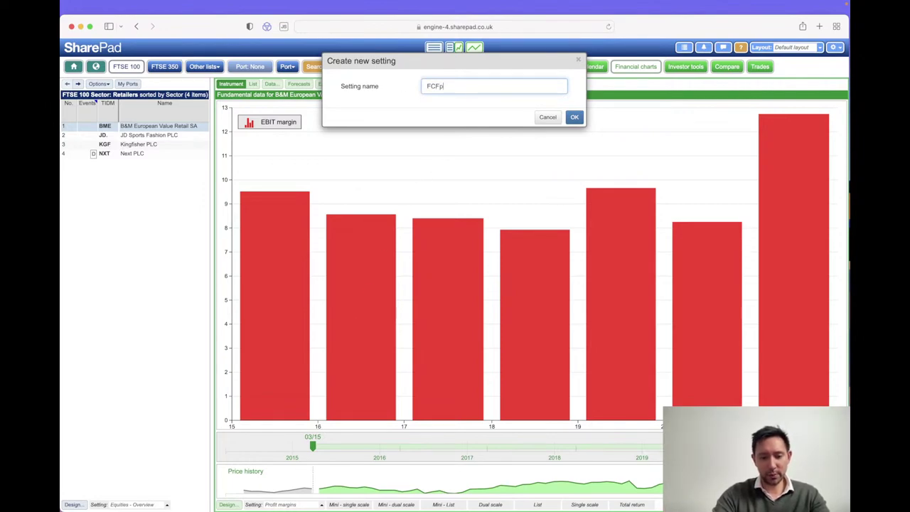
text(s %)
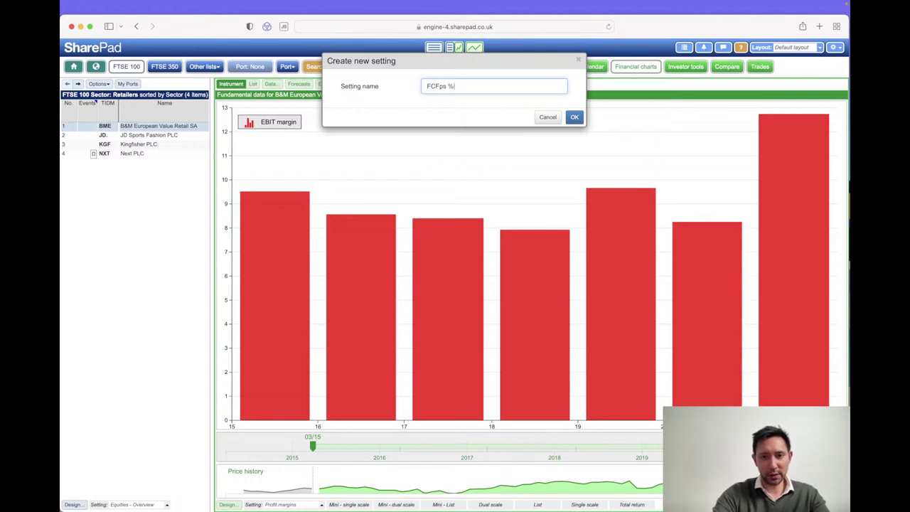
text(m)
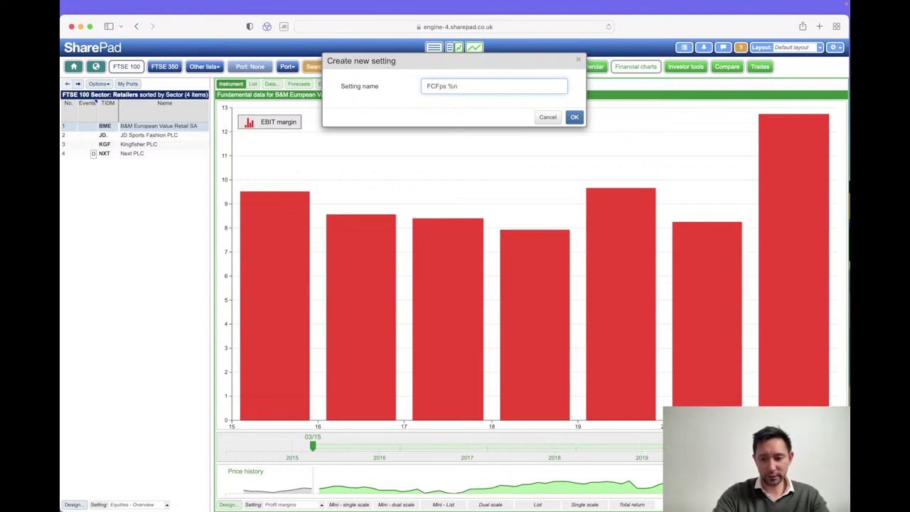
key(BackSpace)
text( of)
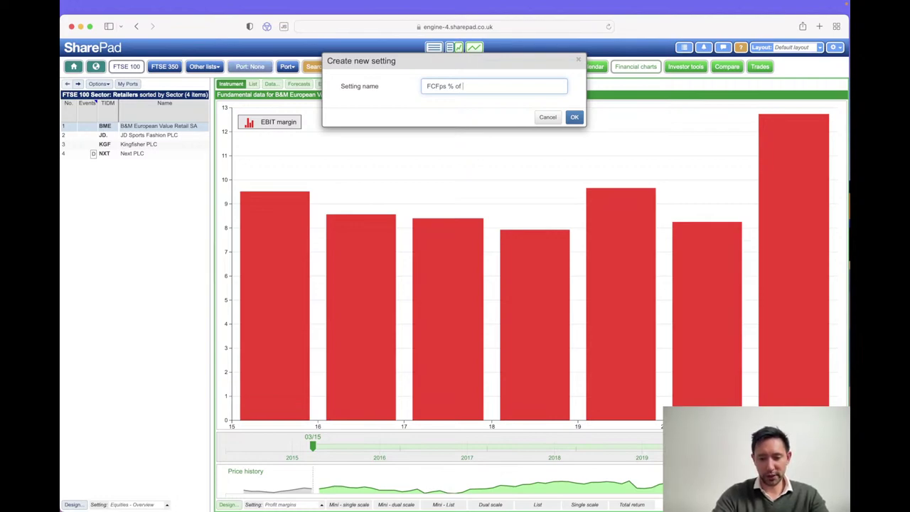
text( Norm P)
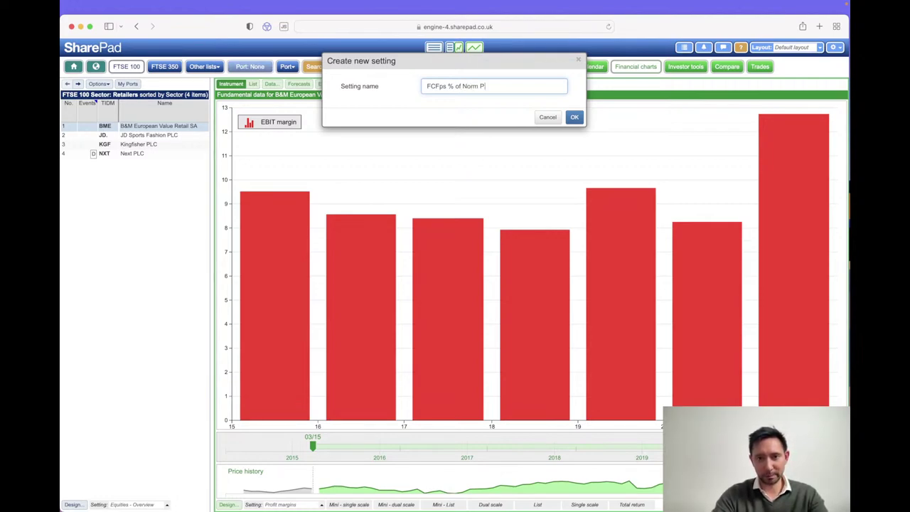
key(BackSpace)
text(EPS)
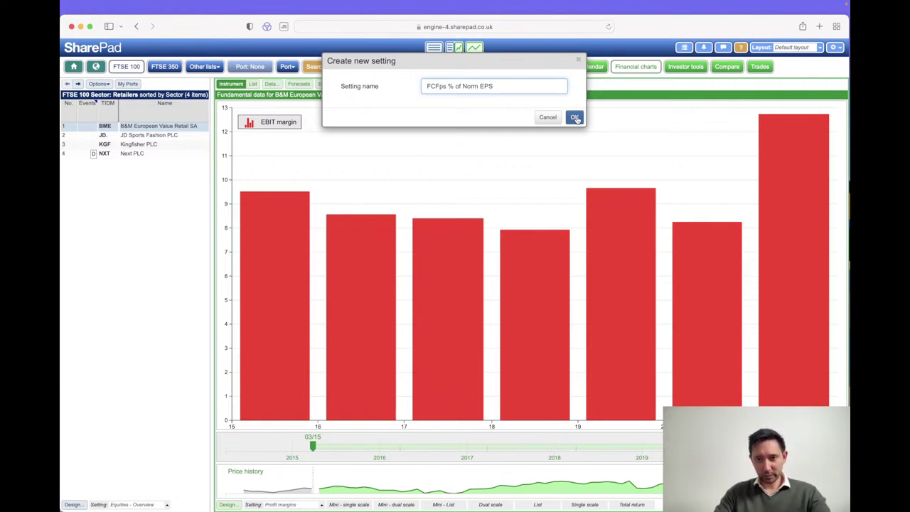
click(576, 118)
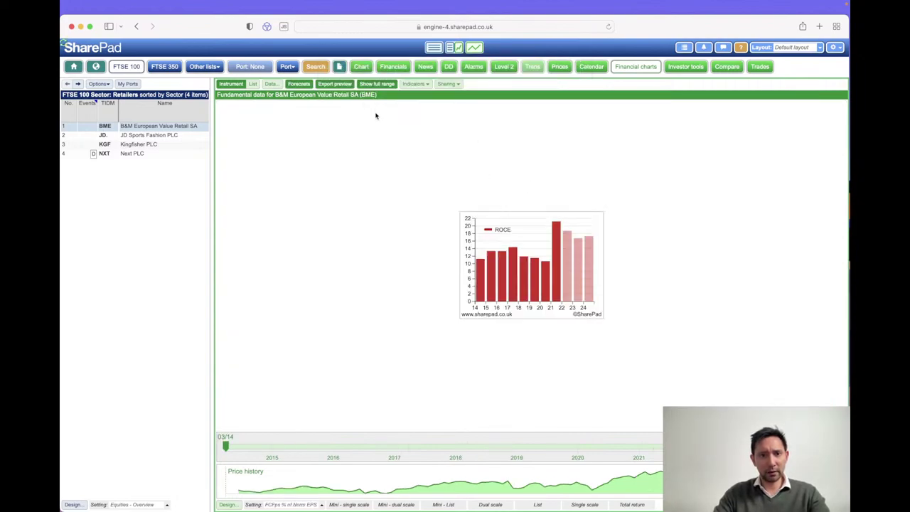
Step: Turn off the export preview and delete the ROCE data item from the new setting
click(327, 84)
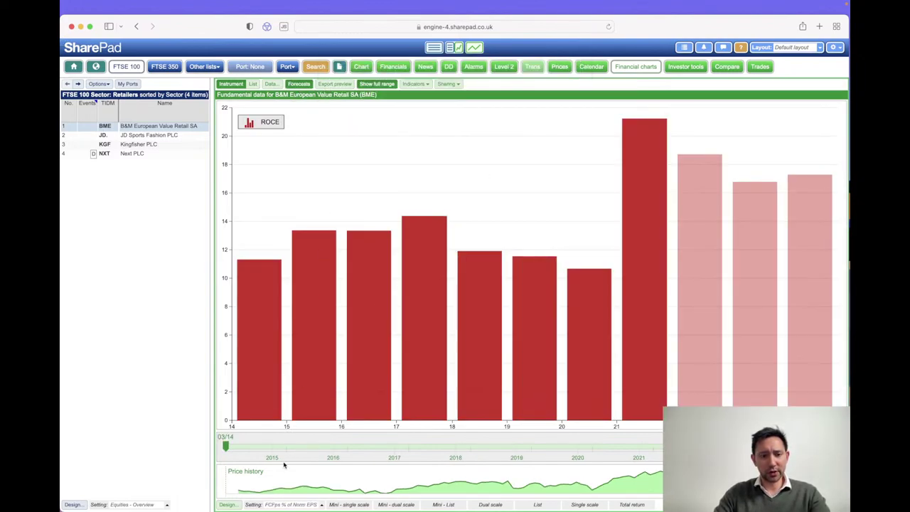
click(272, 85)
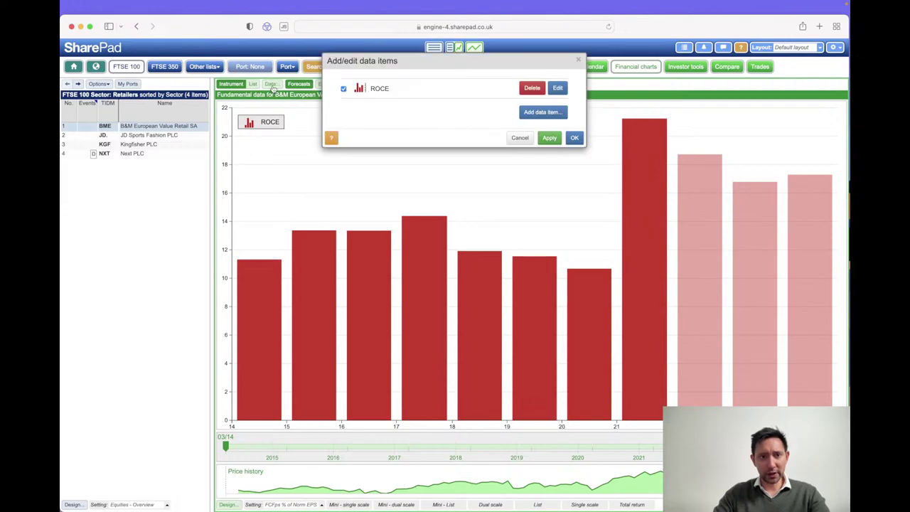
click(531, 91)
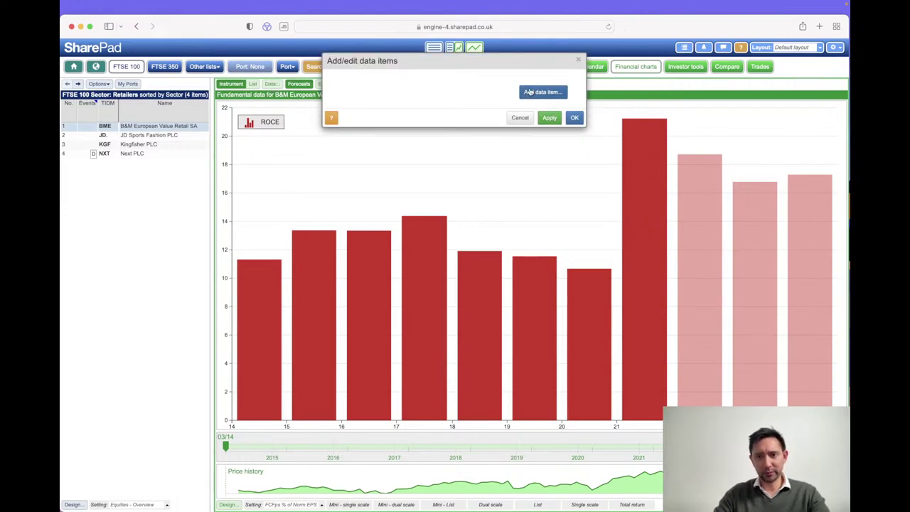
Step: Start a new data item using Free cash flow, found with the search "FCF", and set its option to Free cash flow per share
click(537, 112)
click(542, 98)
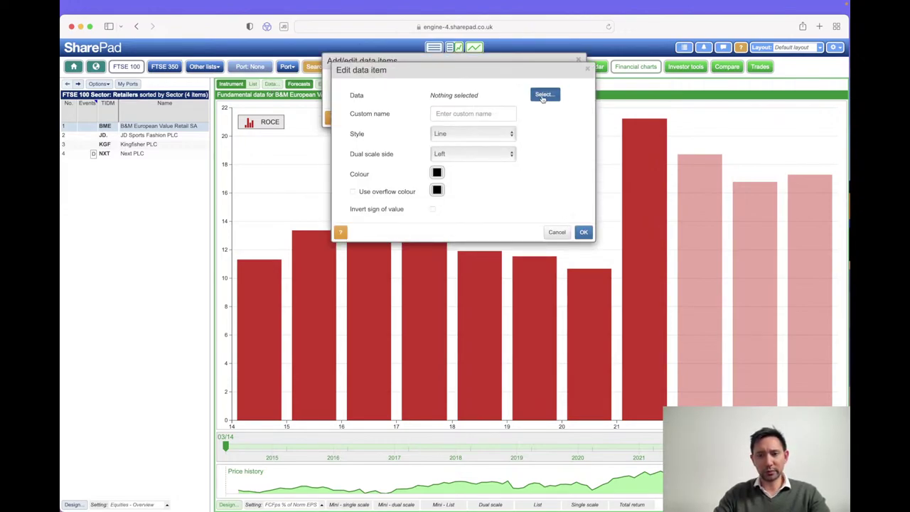
click(566, 86)
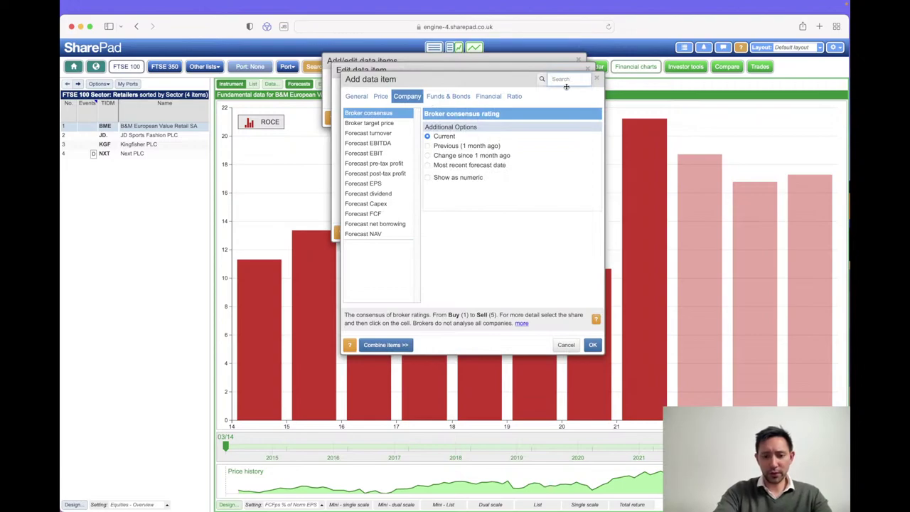
text(FCF)
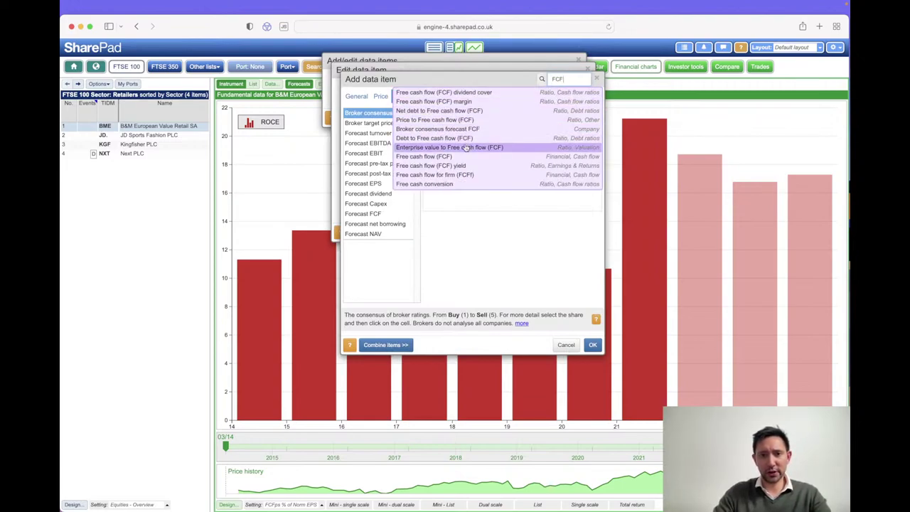
click(456, 157)
click(573, 141)
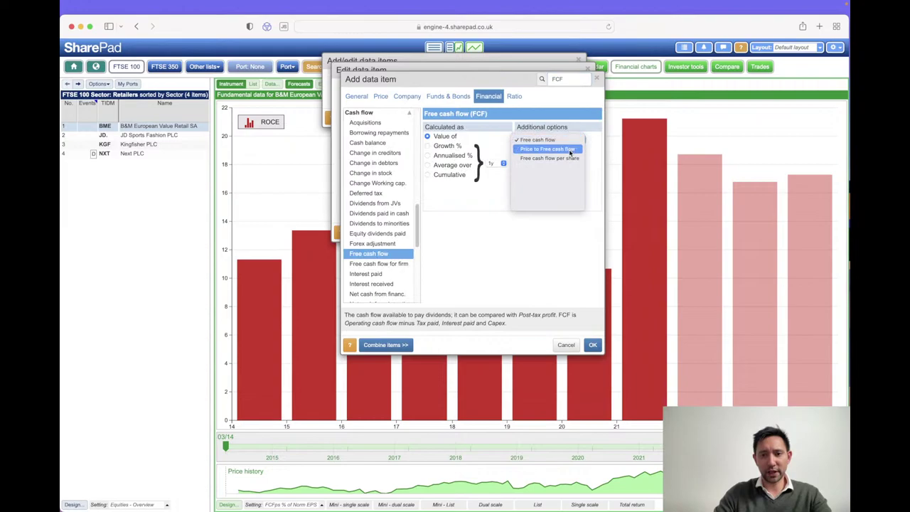
click(568, 158)
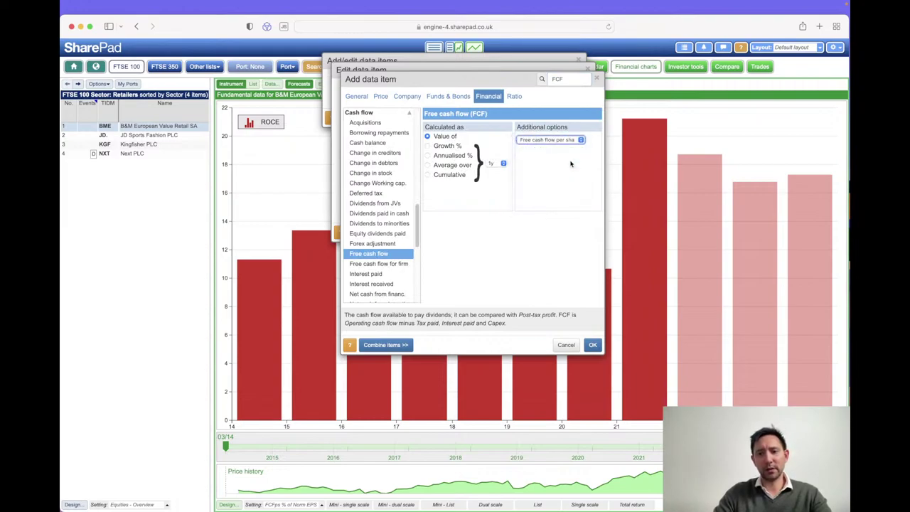
Step: Combine Free cash flow per share with a second item, EPS, found with the search "eps" and set to Normalised
click(388, 345)
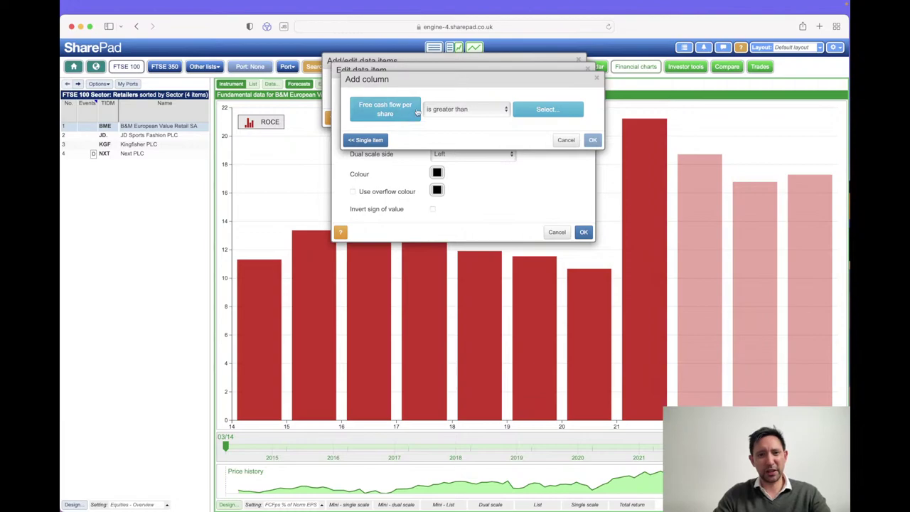
click(401, 114)
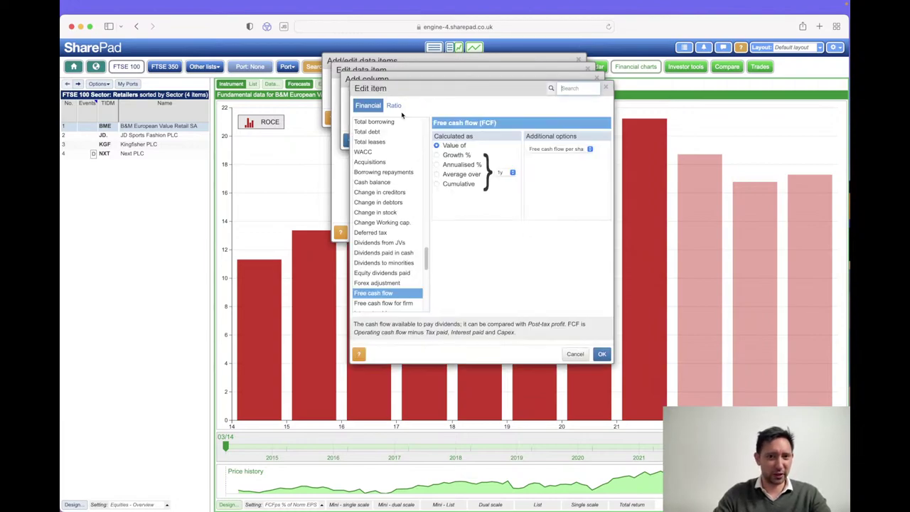
click(601, 354)
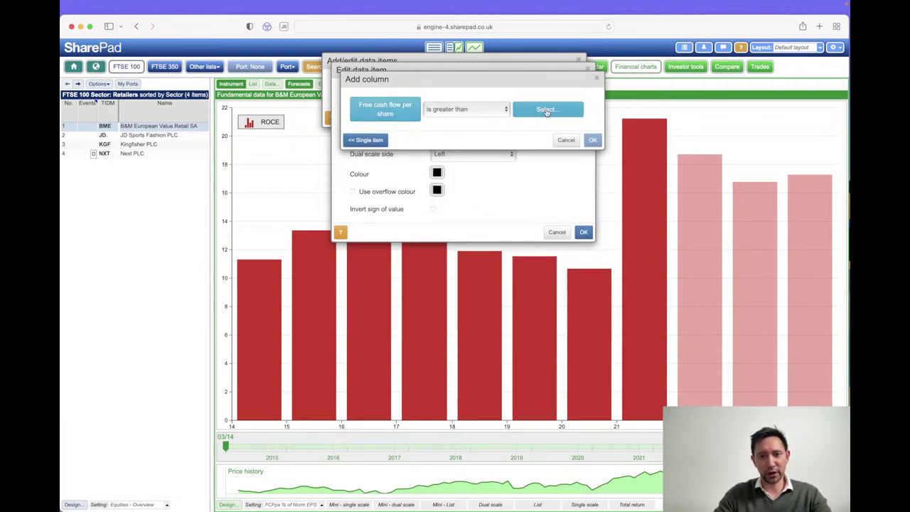
click(554, 110)
click(570, 88)
text(eps)
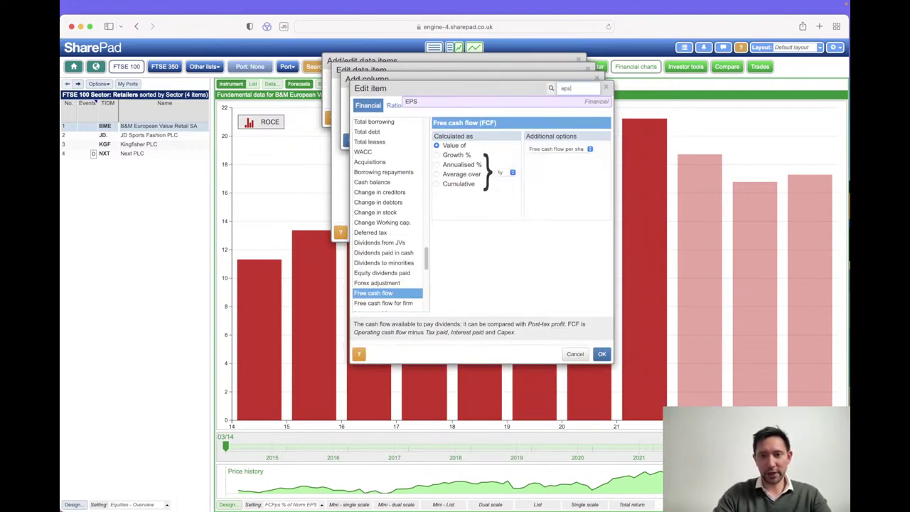
click(578, 101)
click(589, 162)
click(579, 272)
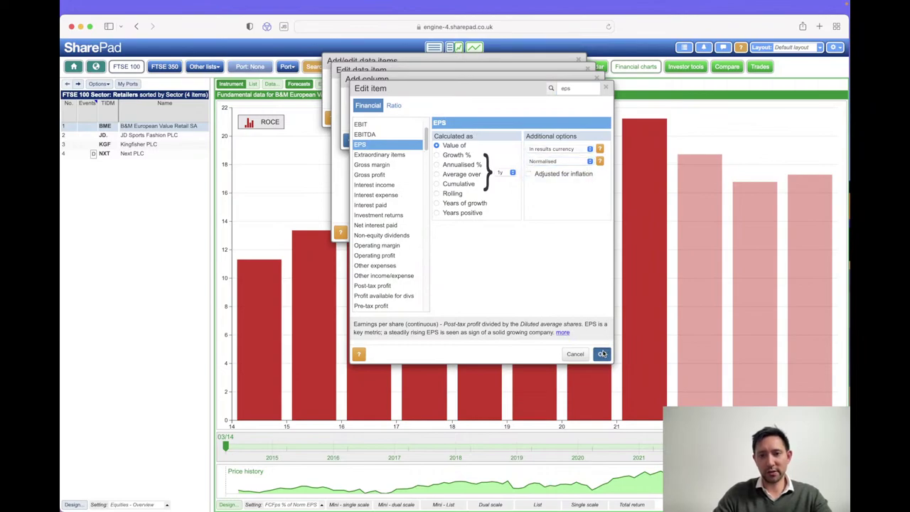
click(601, 353)
Step: Set the operator between the two combined items to "% of" and apply the resulting data item to the chart
click(502, 110)
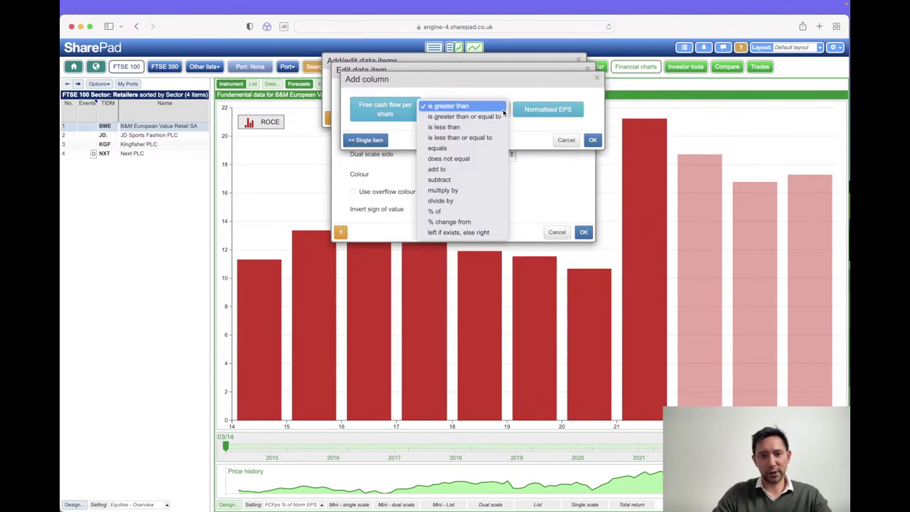
click(474, 211)
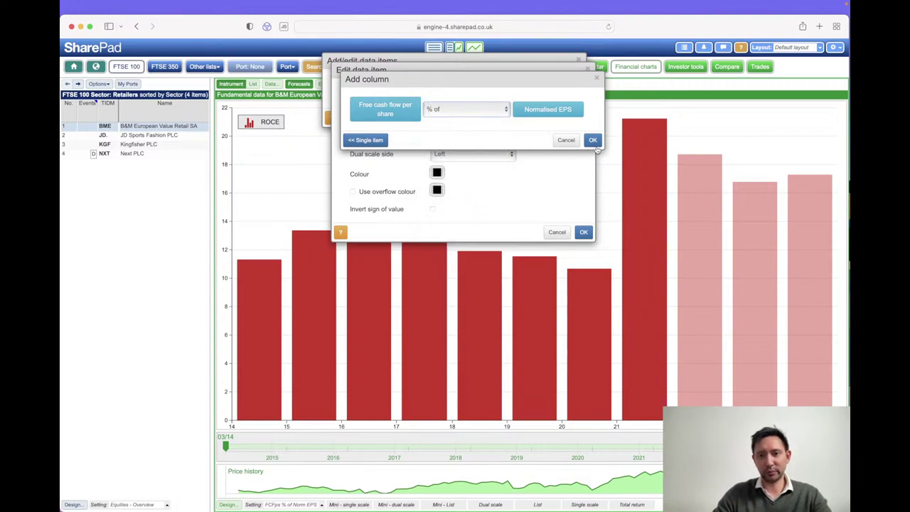
click(593, 140)
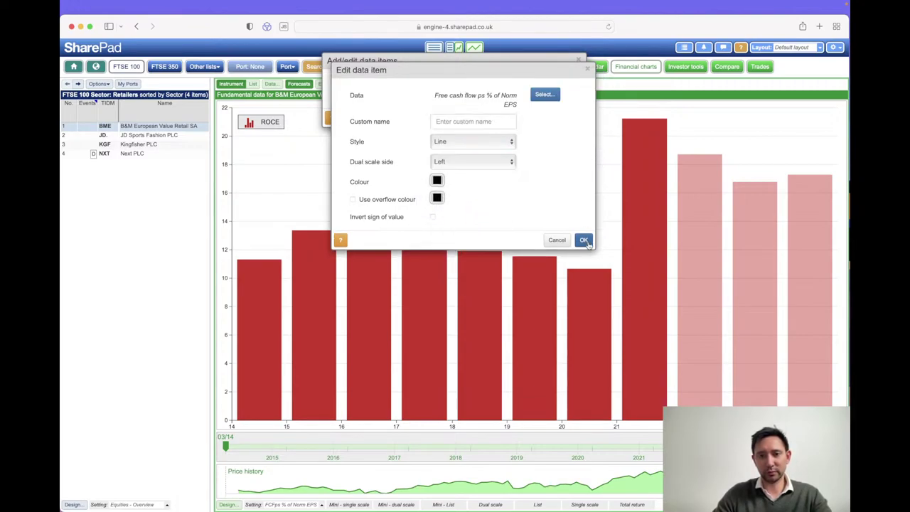
click(583, 240)
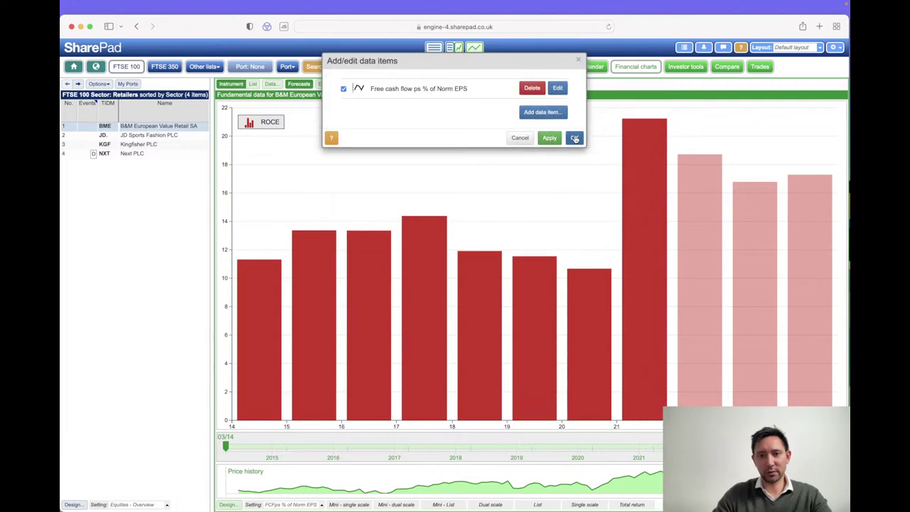
click(574, 138)
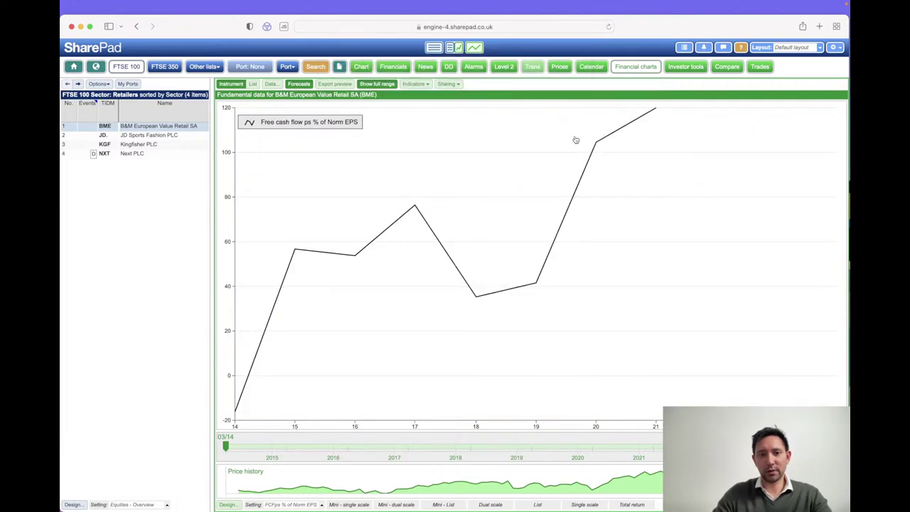
Step: Change the Free cash flow ps % of Norm EPS data item to red Bars and apply it to the chart
click(271, 84)
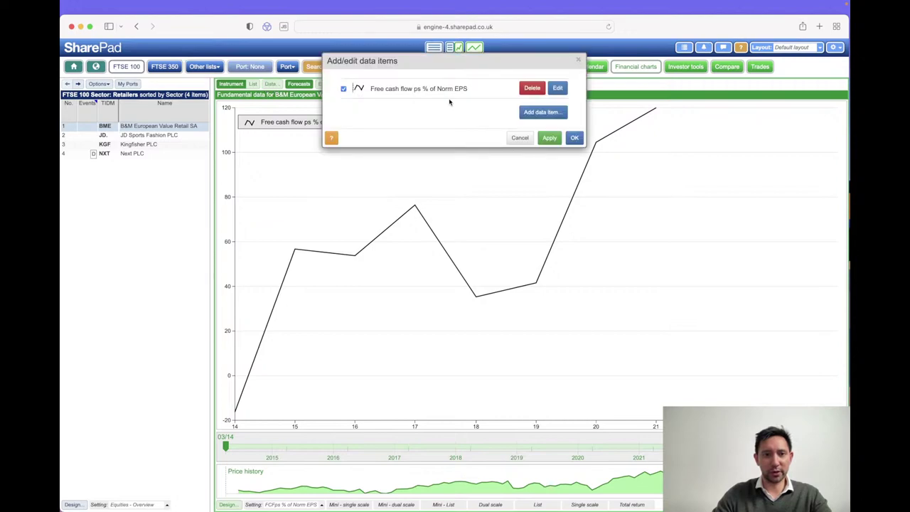
click(559, 88)
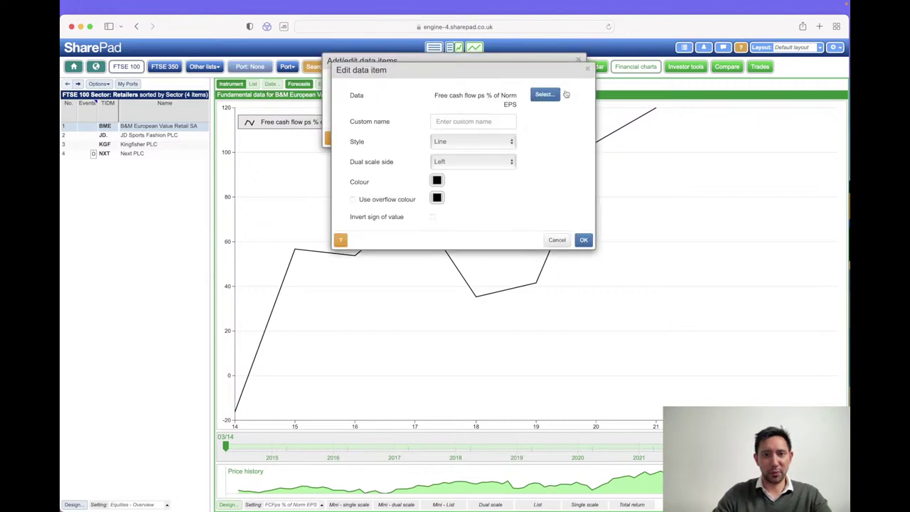
click(483, 145)
click(471, 149)
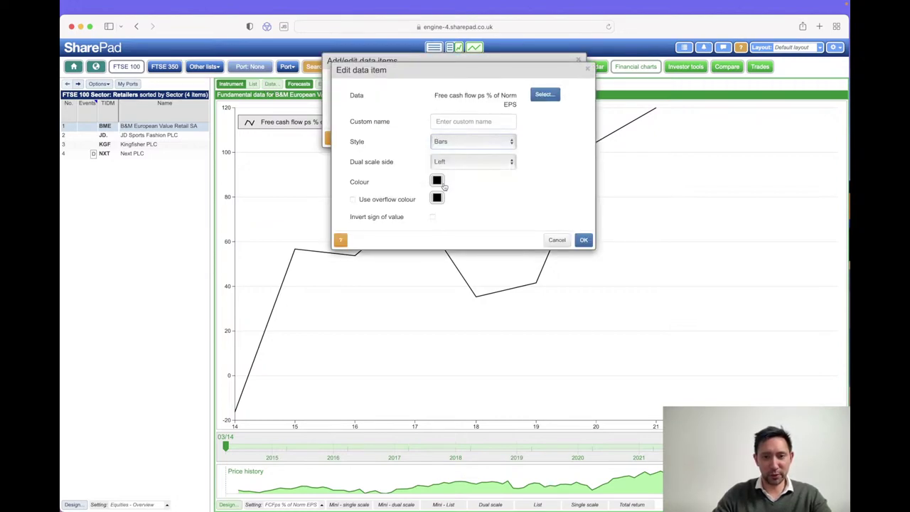
click(438, 182)
click(470, 151)
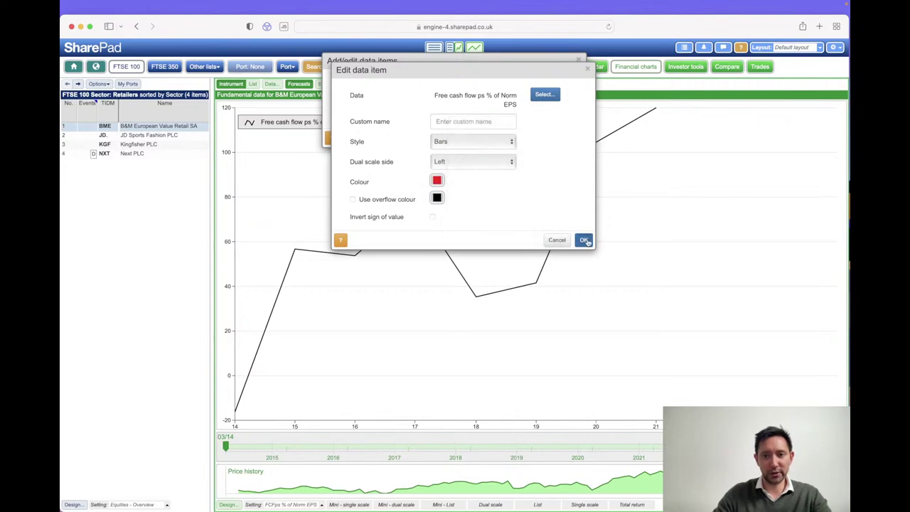
click(582, 240)
click(560, 139)
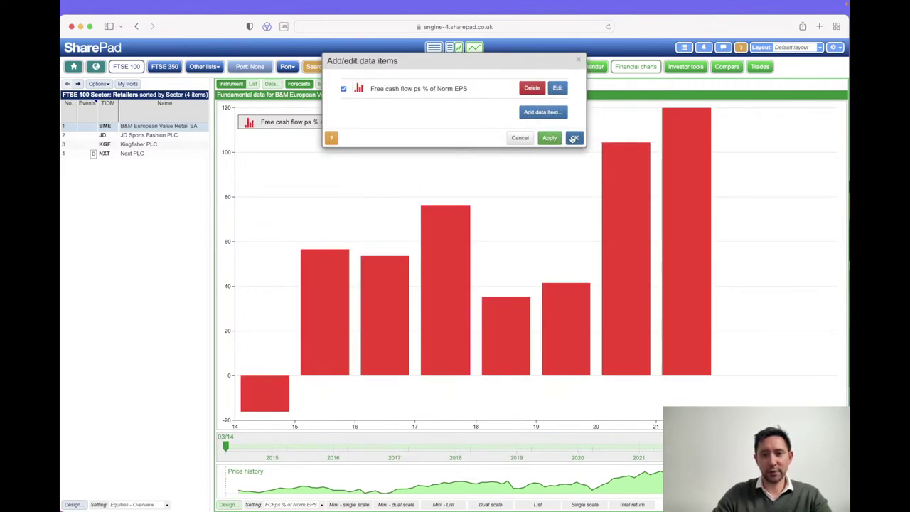
click(573, 138)
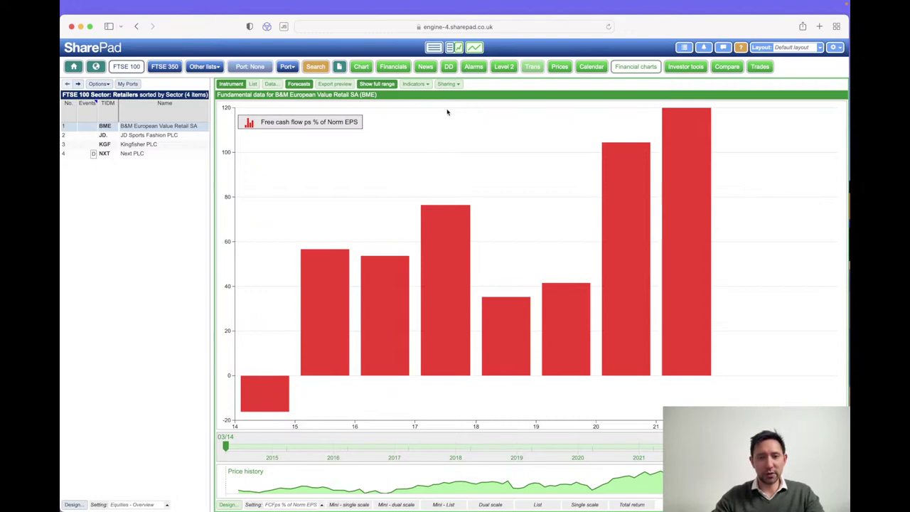
Step: Show the chat beside the chart, open the Share Chat room, and view the chart's sharing options
click(458, 84)
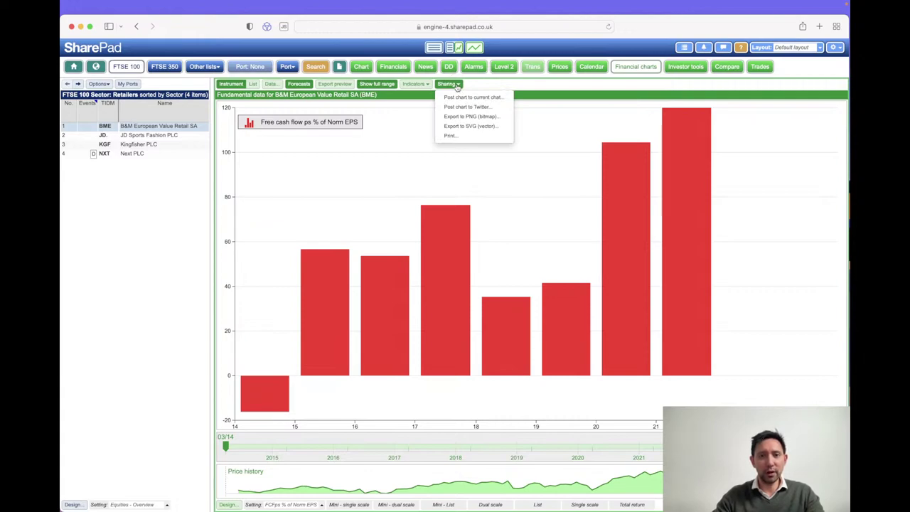
click(458, 86)
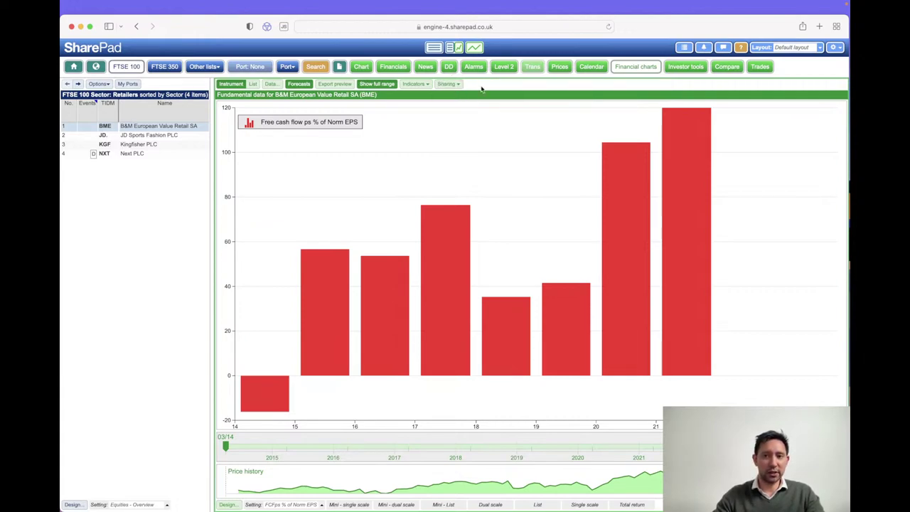
click(724, 46)
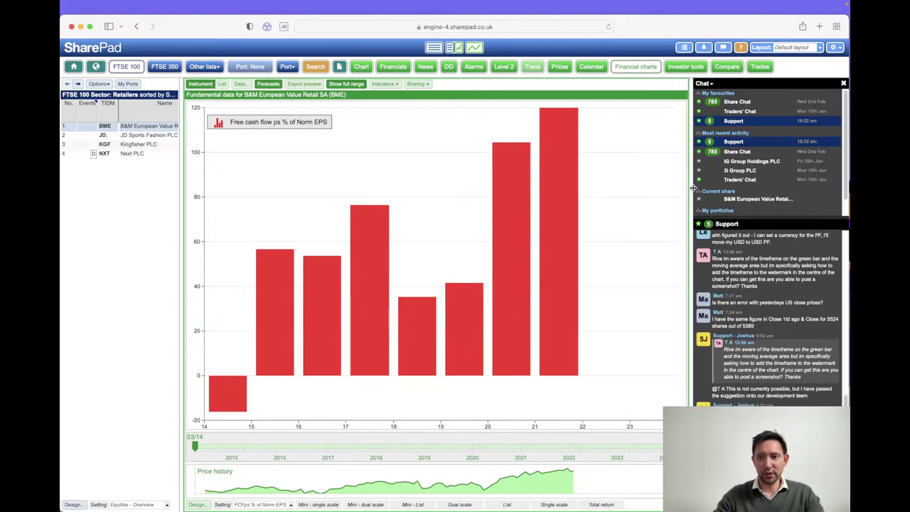
click(749, 104)
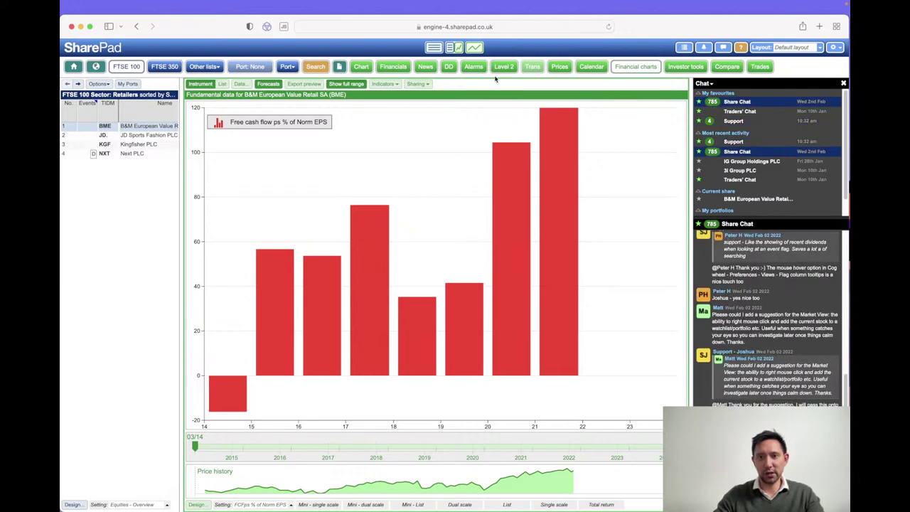
click(422, 85)
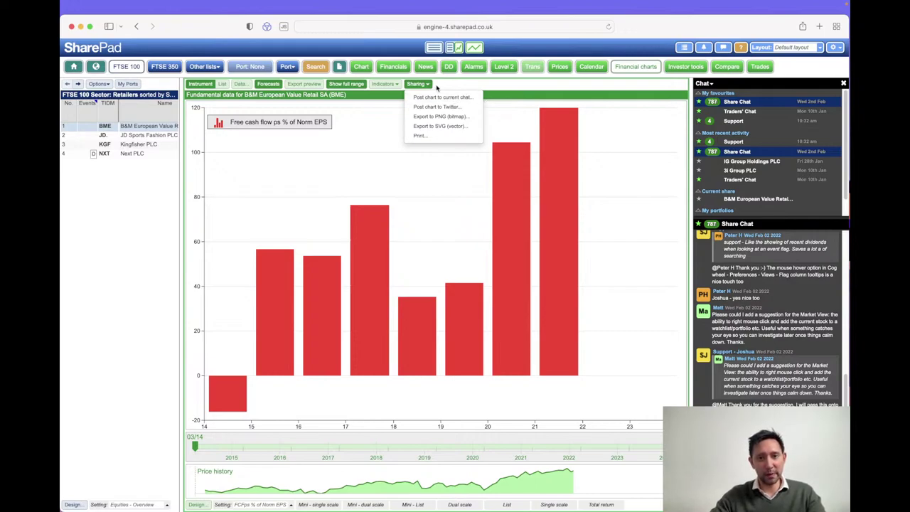
click(431, 88)
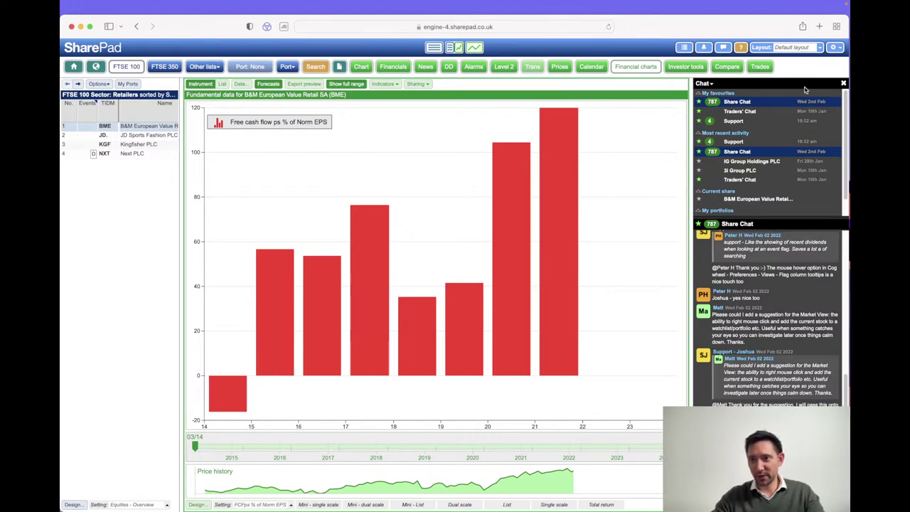
Step: Find the presenter's Financial charts chat room by the owner's first name, add it to the favourites and open it
click(710, 84)
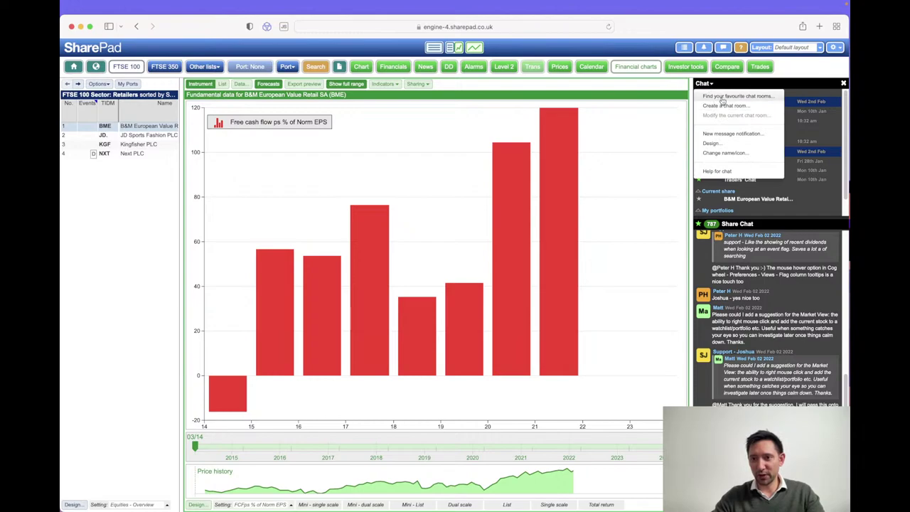
click(722, 100)
text(p)
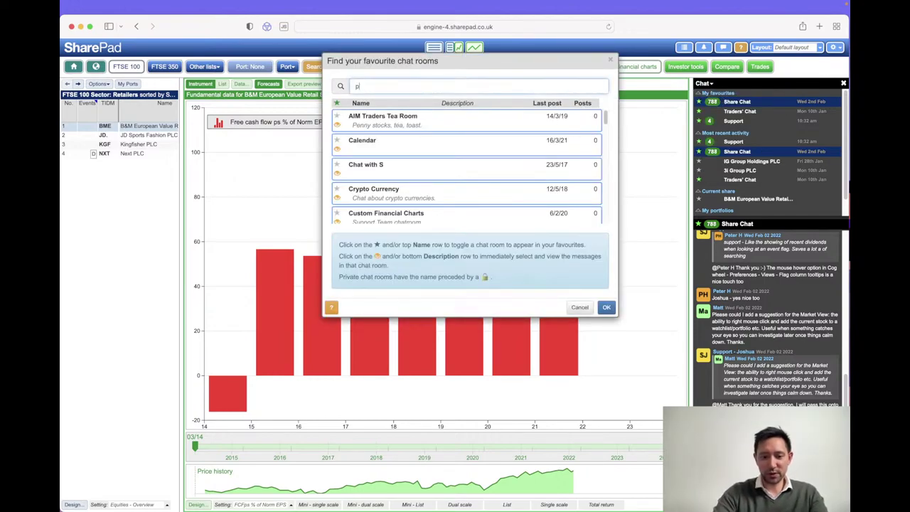
text(aul)
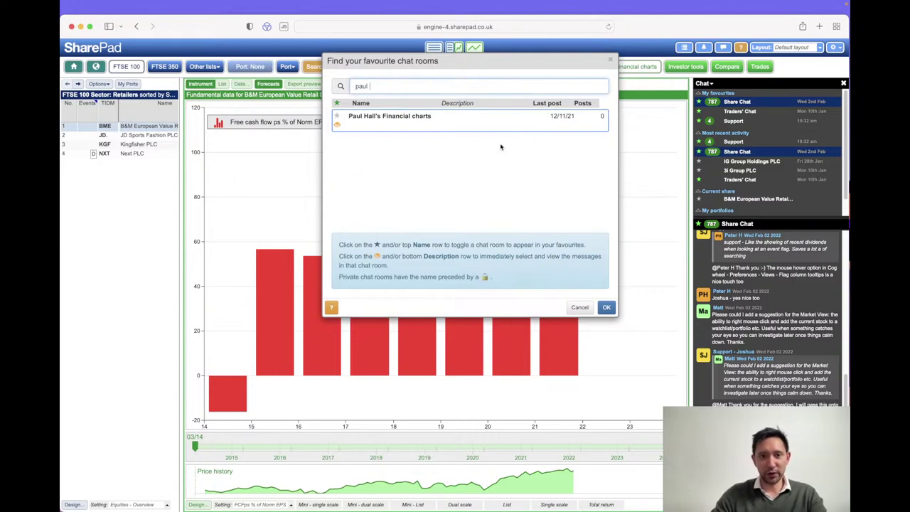
click(405, 120)
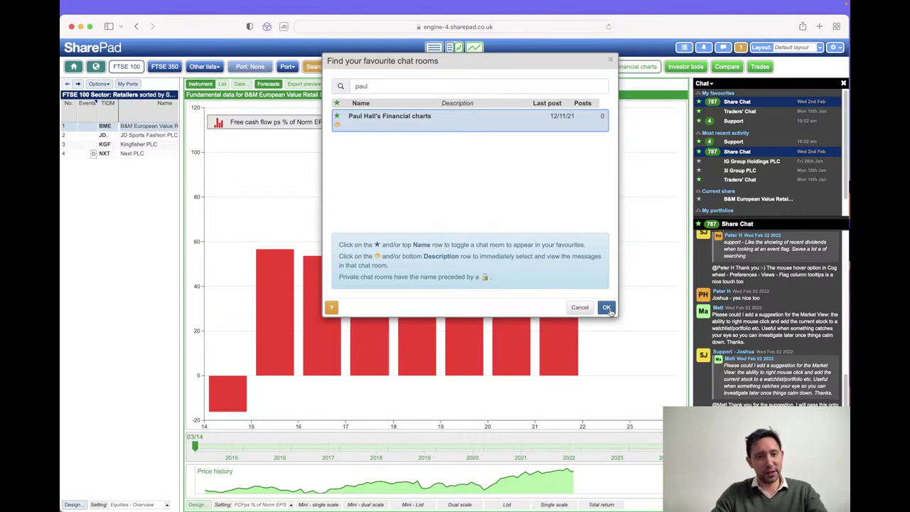
click(606, 308)
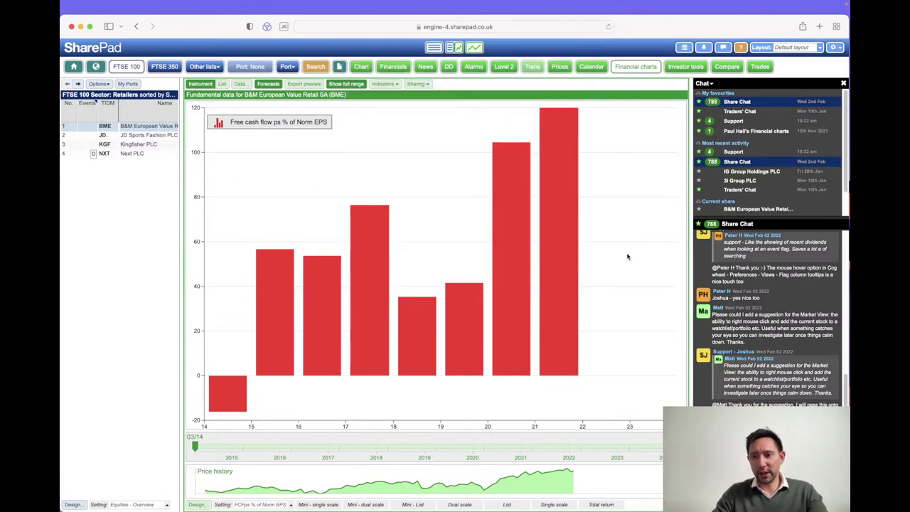
click(757, 133)
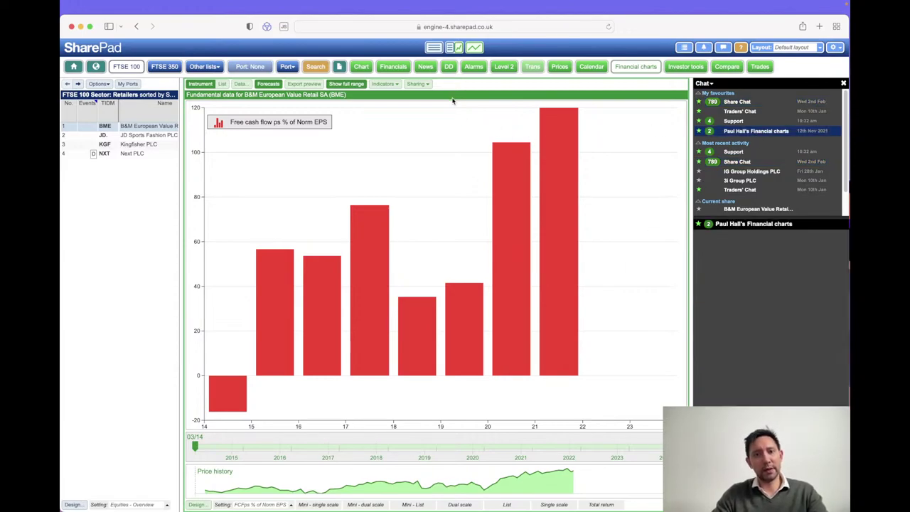
Step: Post the free cash flow chart to the current chat room with the suggested chart title
click(417, 85)
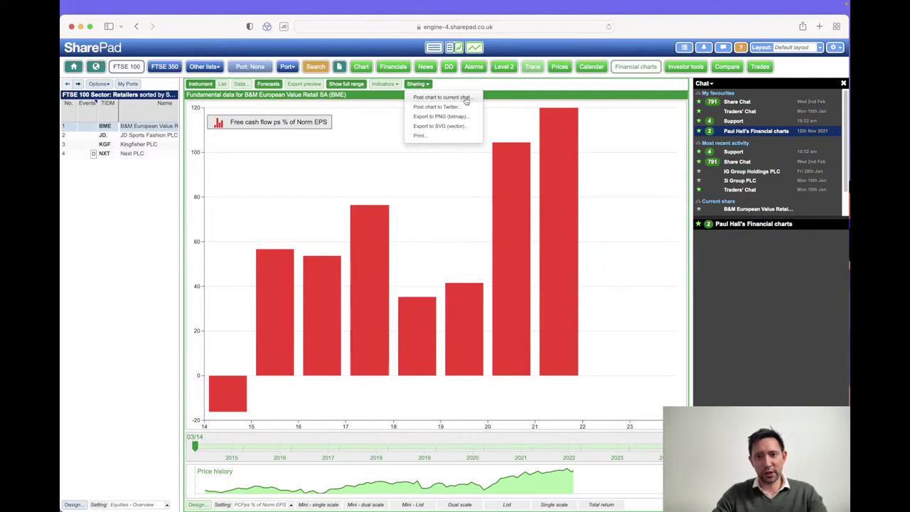
click(466, 101)
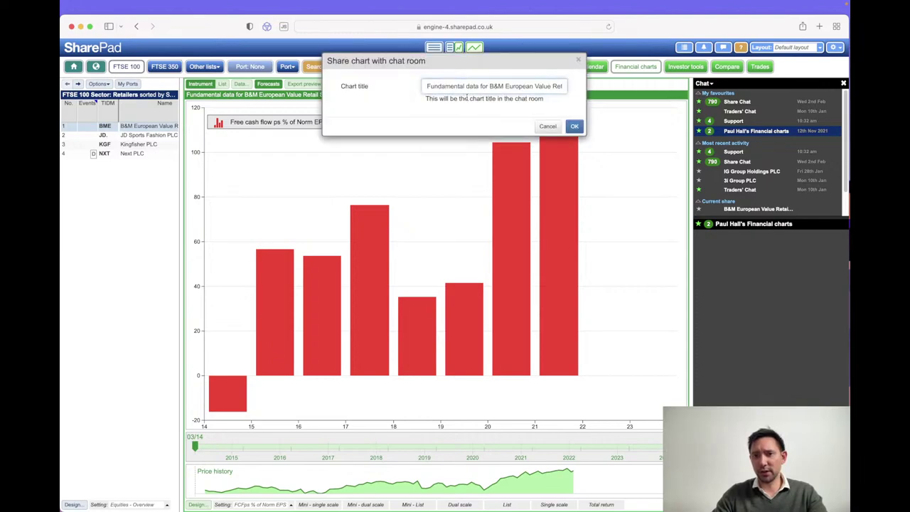
click(575, 127)
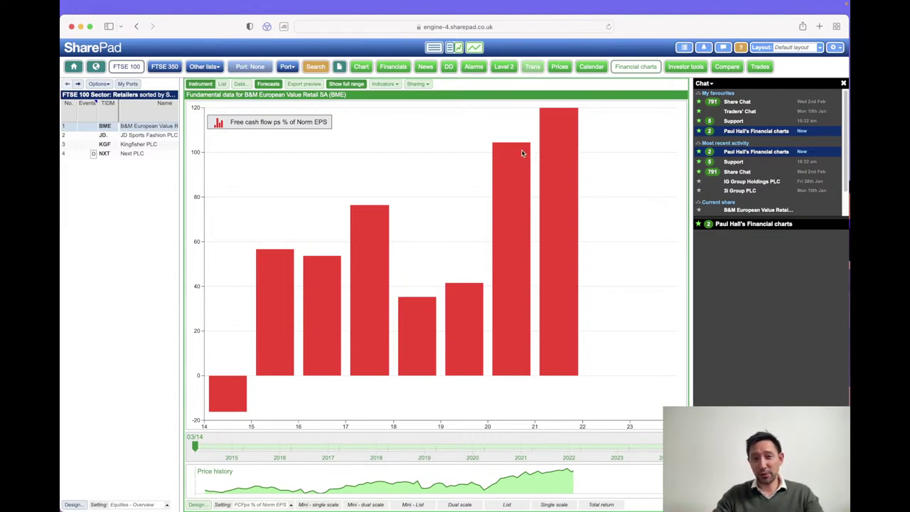
Step: Find the room for downloading a contributor's custom Financial charts by the owner's name, add it to the favourites and open it
click(710, 83)
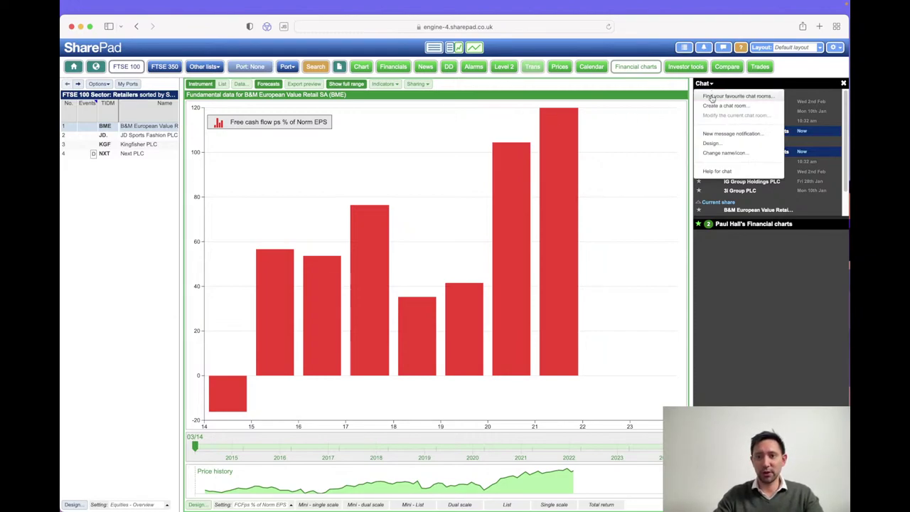
click(715, 98)
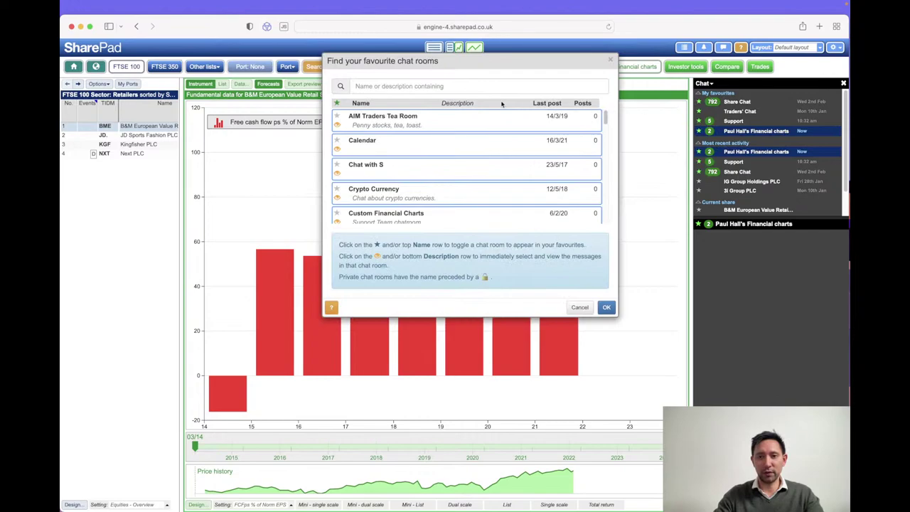
text(mayna)
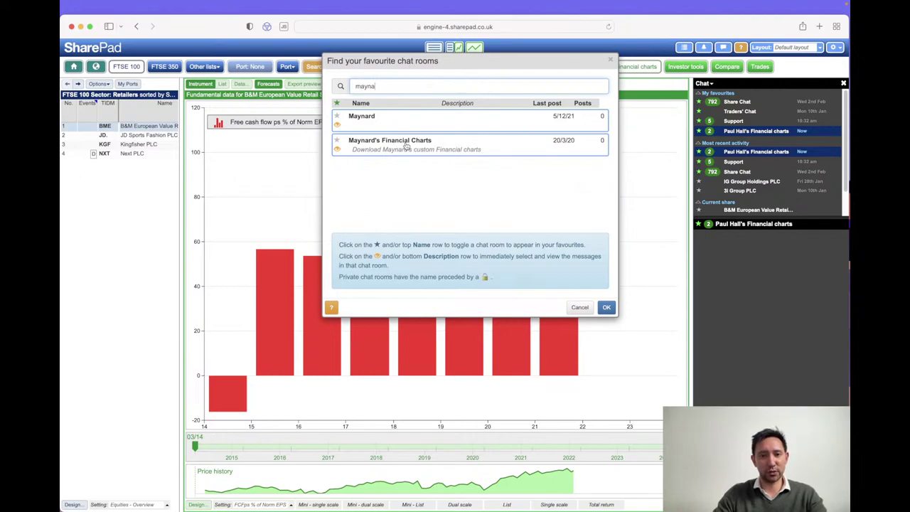
click(405, 142)
click(606, 307)
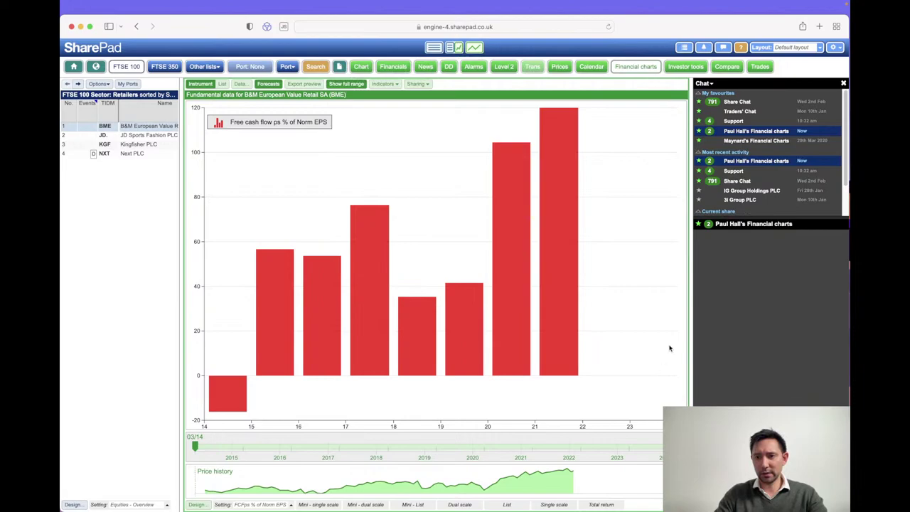
click(748, 140)
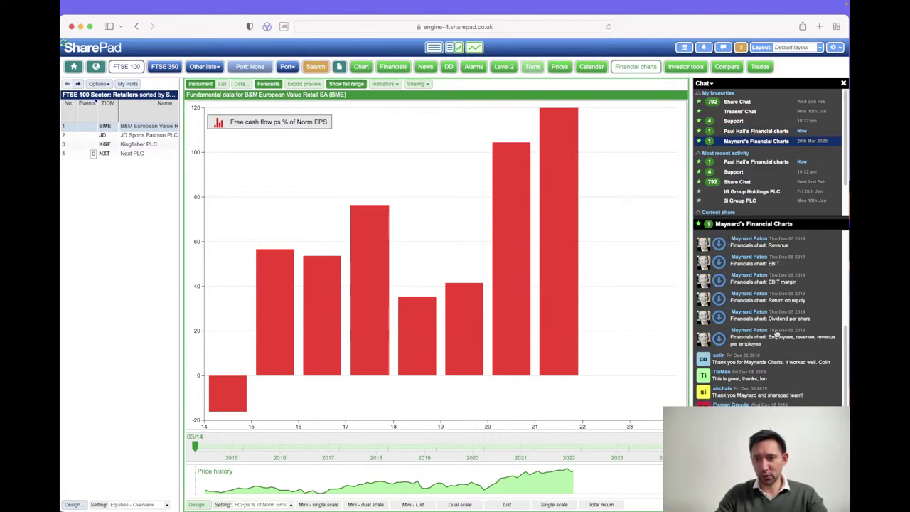
Step: Download the shared "Earnings, pension deficit" chart from the room, accept the change of current share, and turn off the export preview
scroll(774, 330, up, 3)
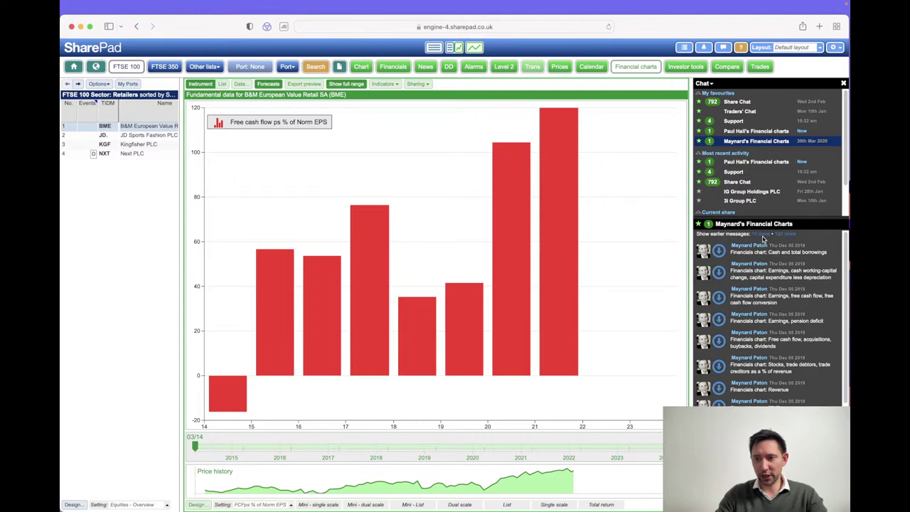
scroll(782, 297, down, 1)
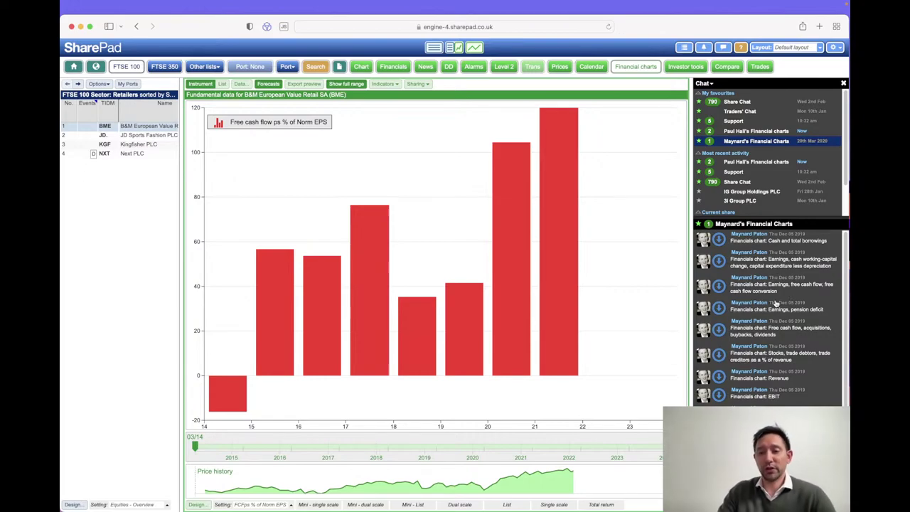
click(719, 309)
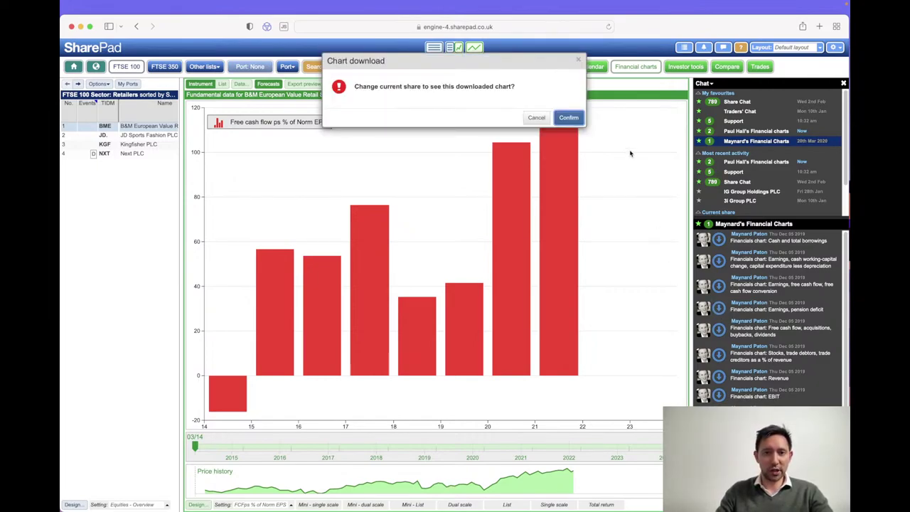
click(568, 119)
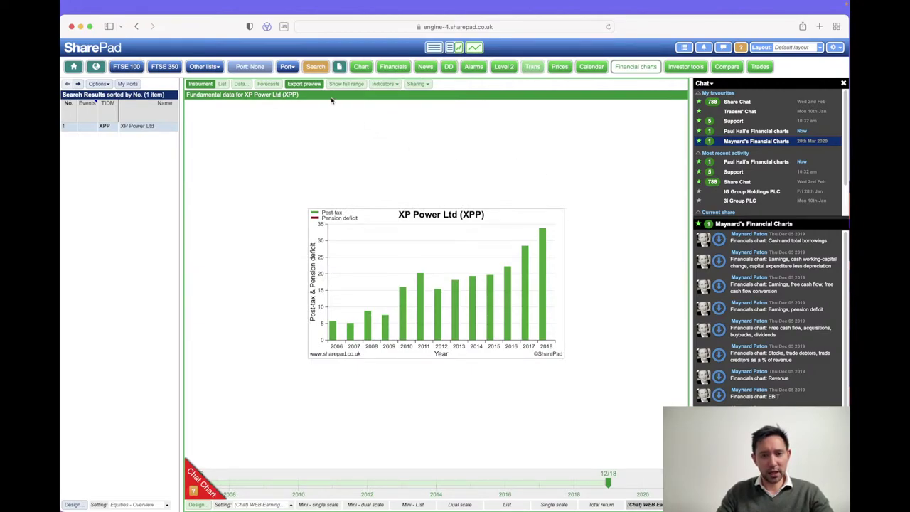
click(305, 85)
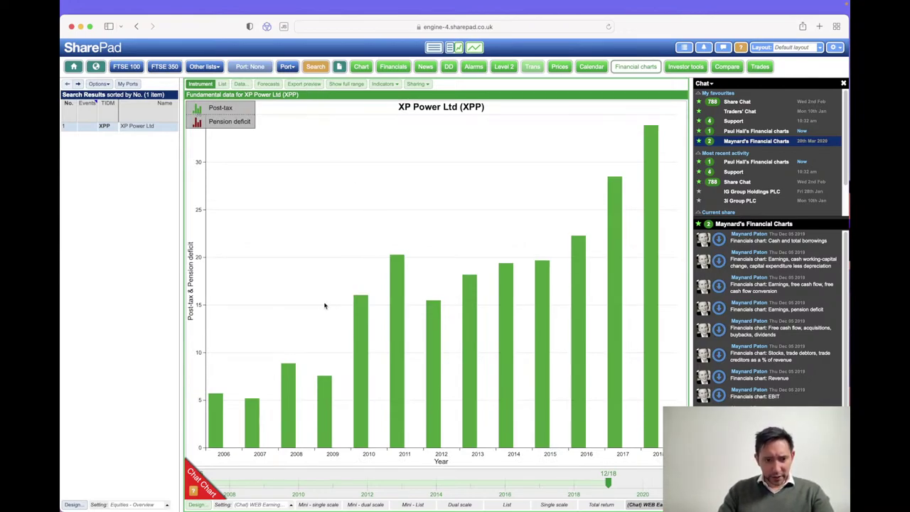
Step: Import the downloaded "Earnings, pension deficit" chat chart into the chart settings and check the list of saved settings for it
click(291, 504)
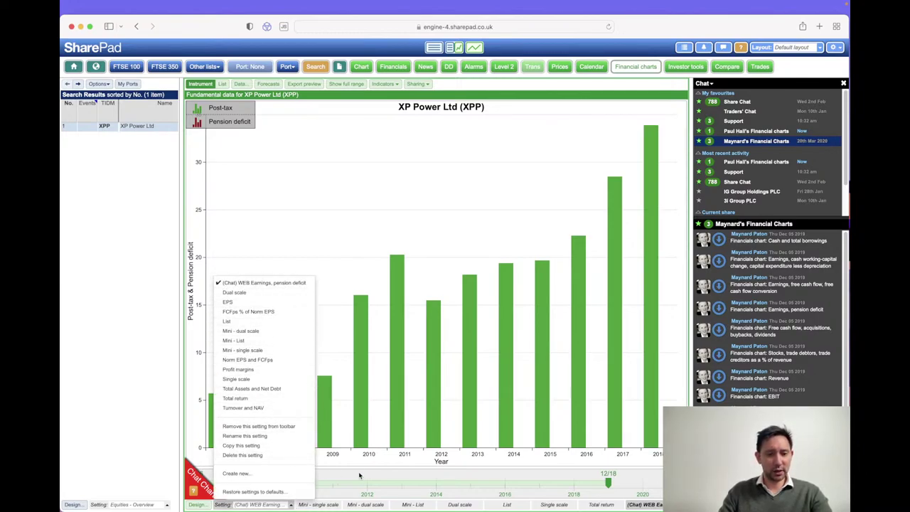
click(342, 368)
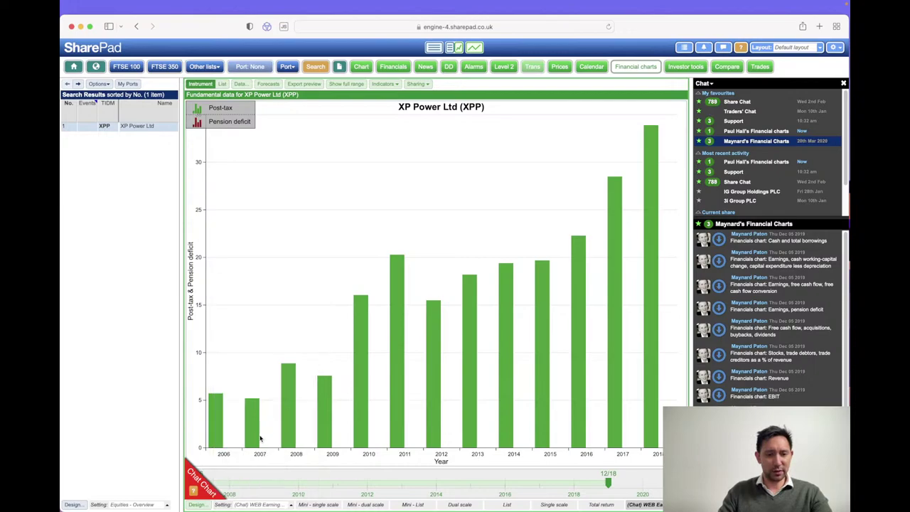
click(212, 494)
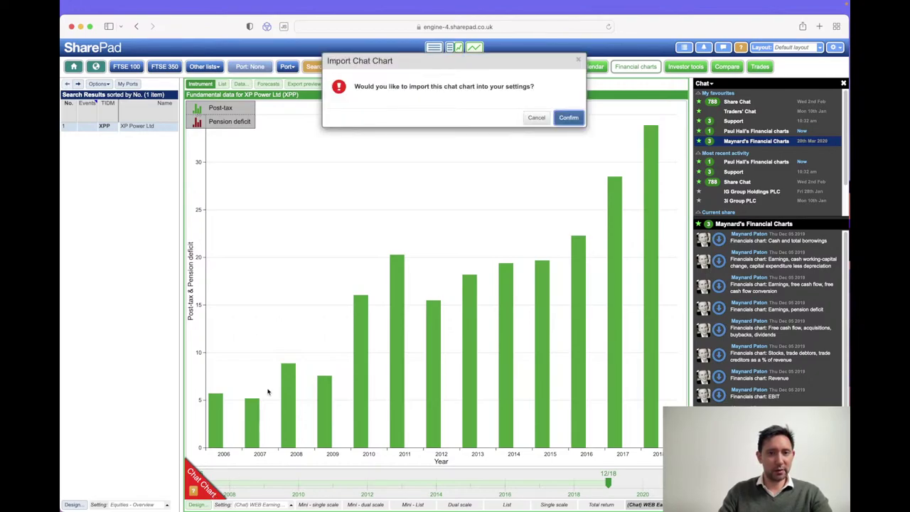
drag(396, 61, 369, 152)
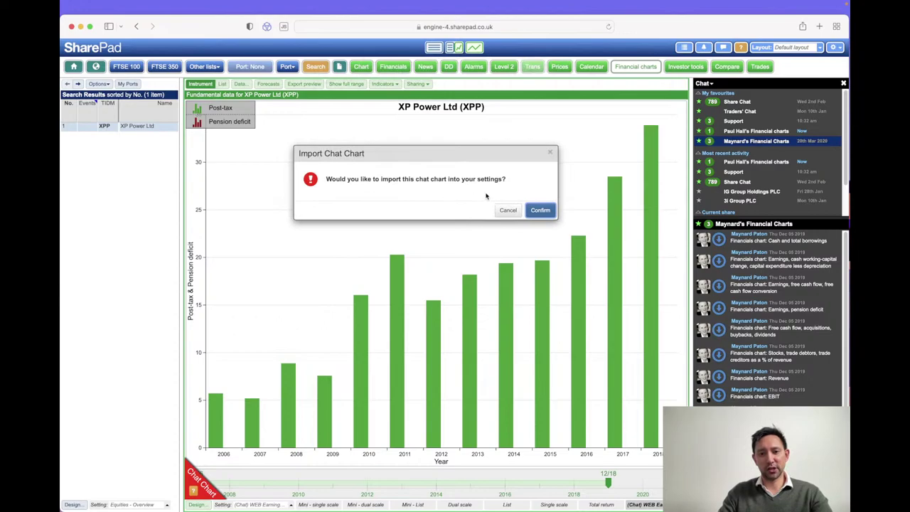
click(540, 214)
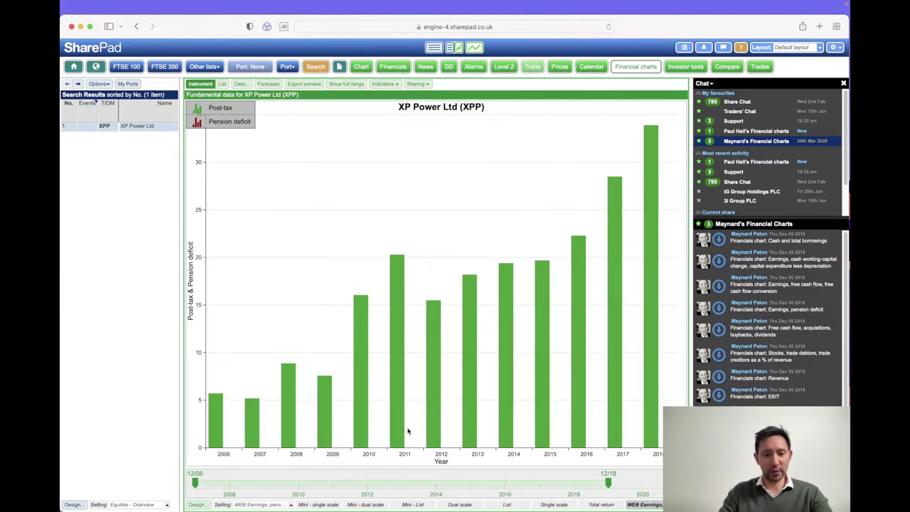
click(288, 506)
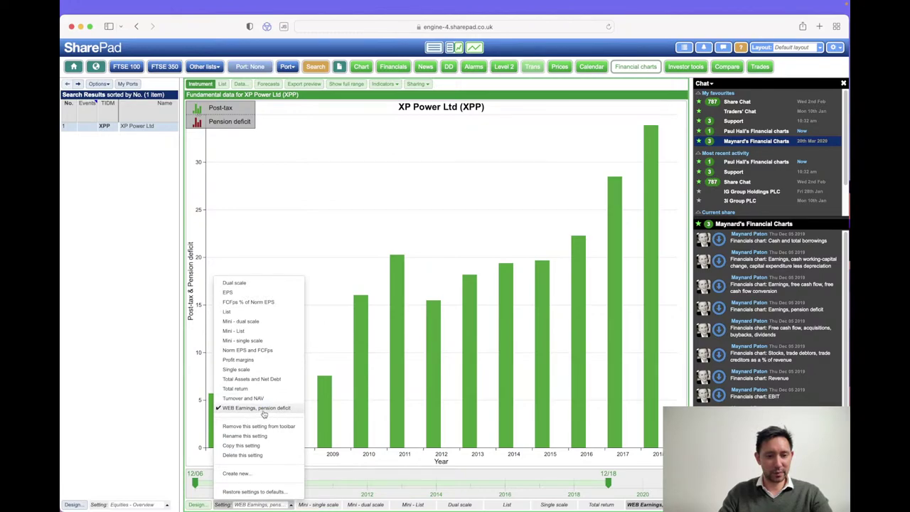
click(318, 262)
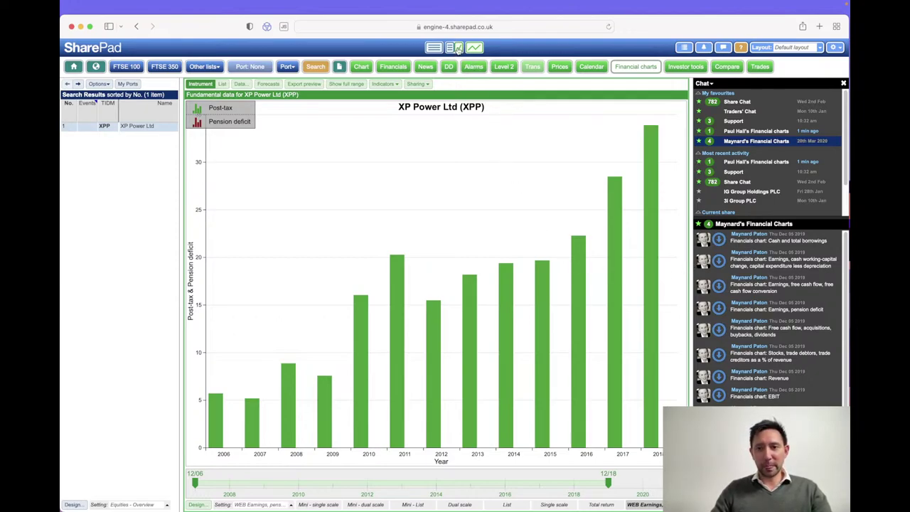
Step: Close the chat and split the screen about evenly between the share list and the financial chart
click(844, 85)
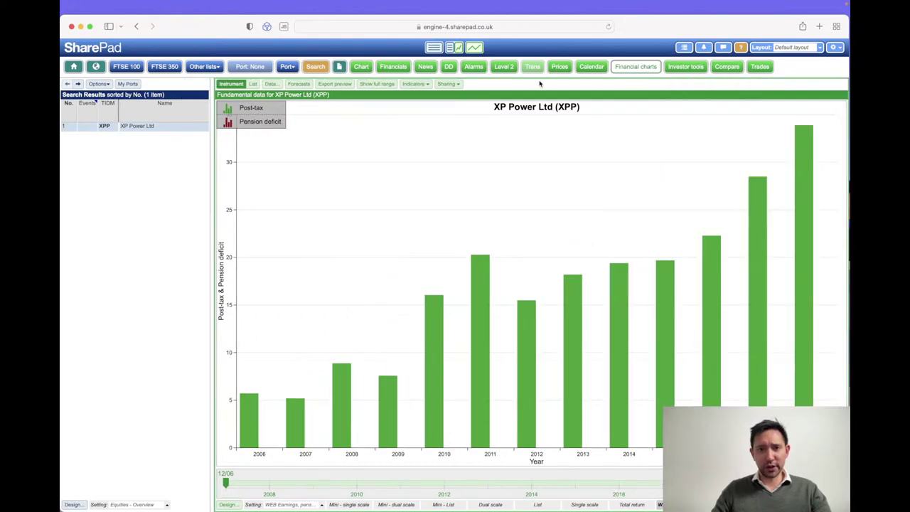
click(453, 47)
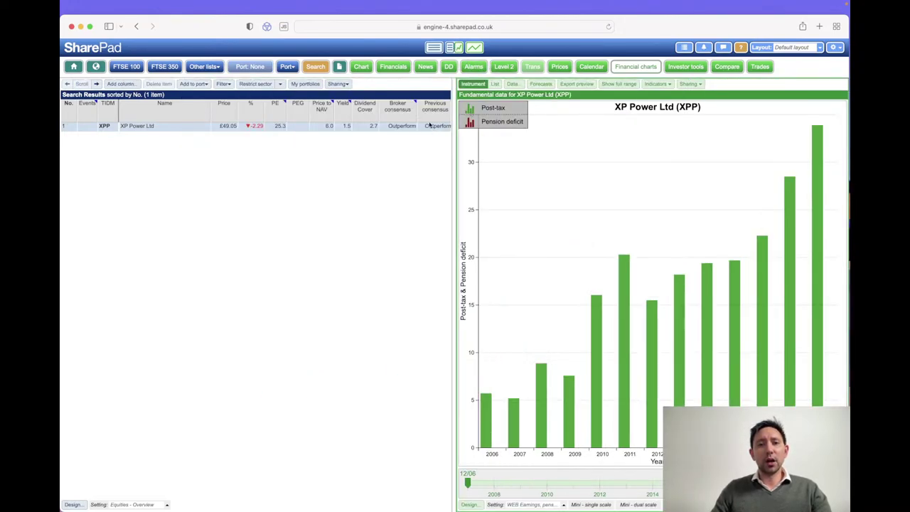
Step: Show XP Power's income statement in Financials and replace the Turnover mini chart with Cost of sales
click(392, 67)
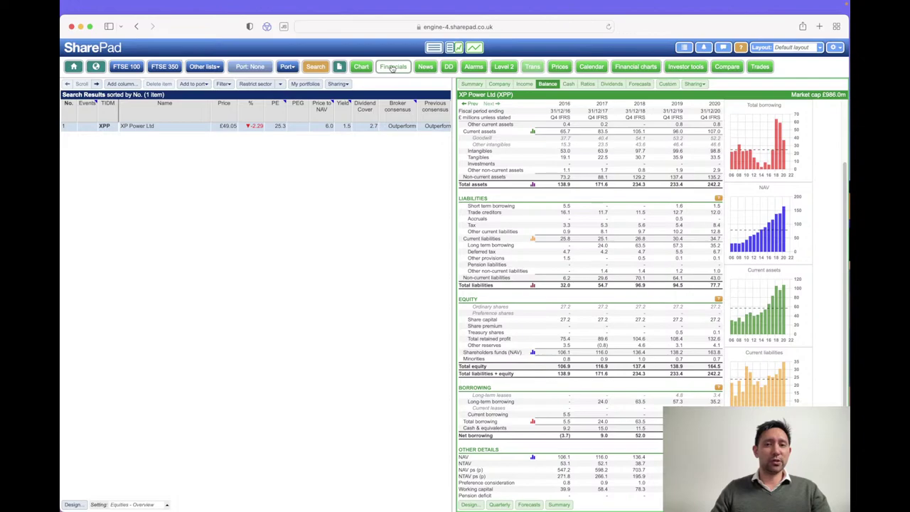
click(526, 85)
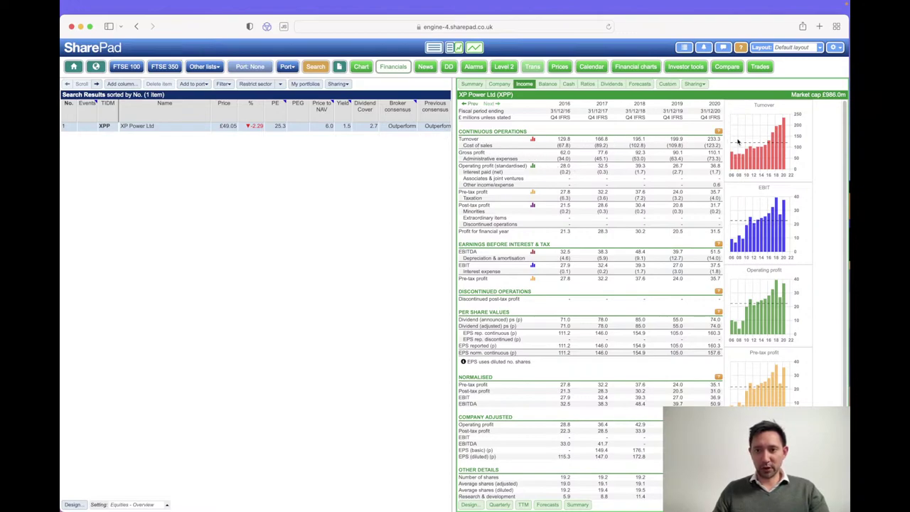
click(491, 146)
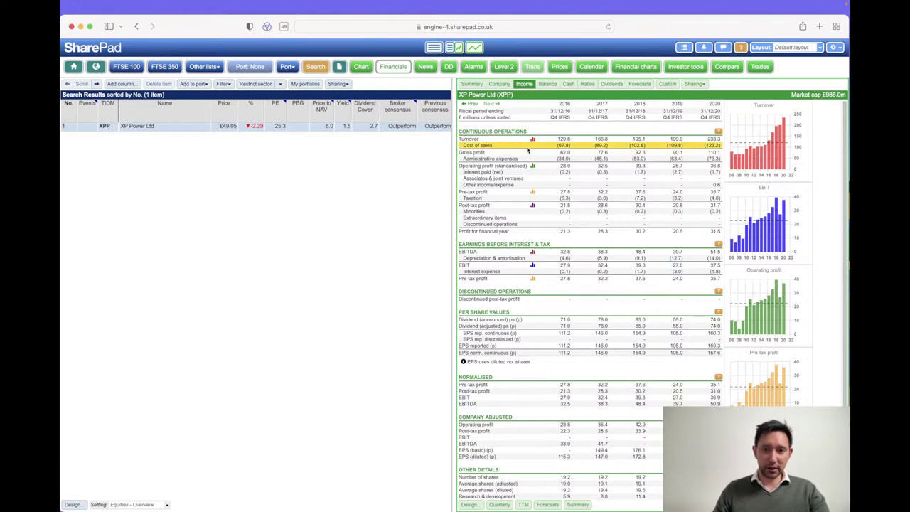
click(754, 146)
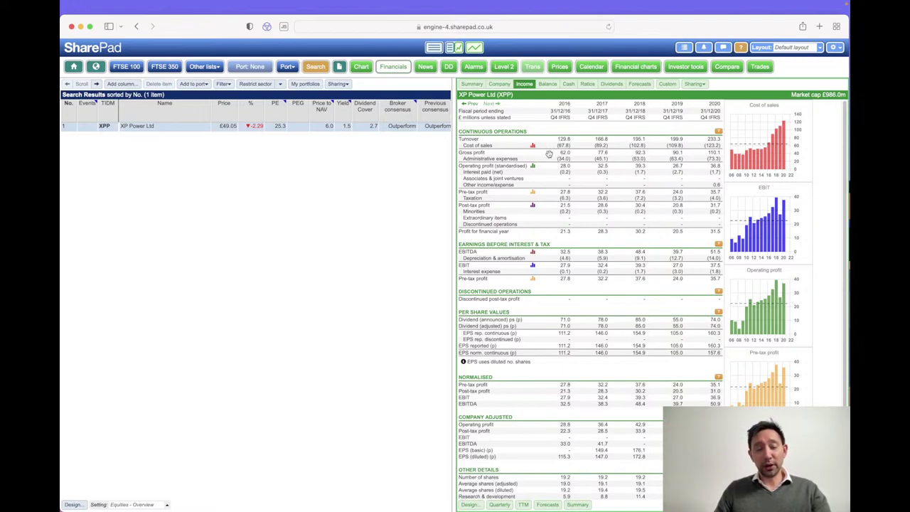
Step: View XP Power's standard company report, examine its financial overview and mini charts, and return to the split view
click(342, 69)
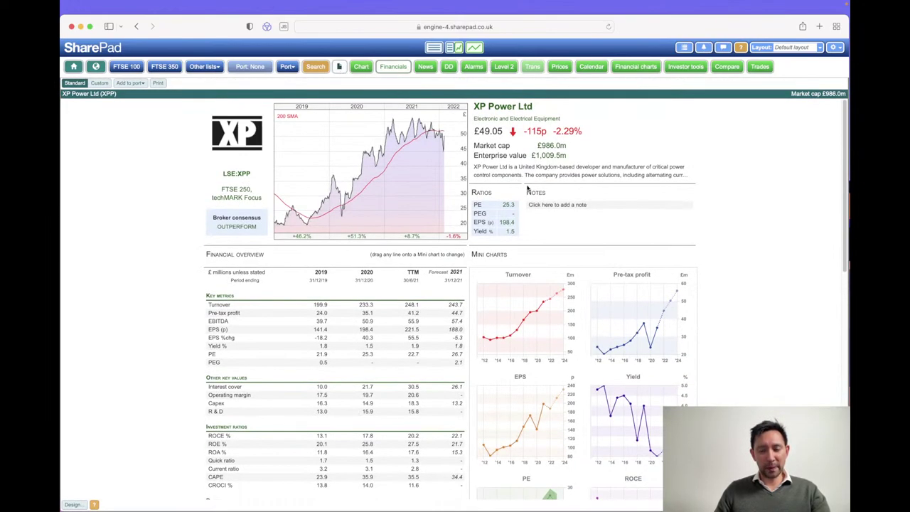
scroll(636, 302, down, 3)
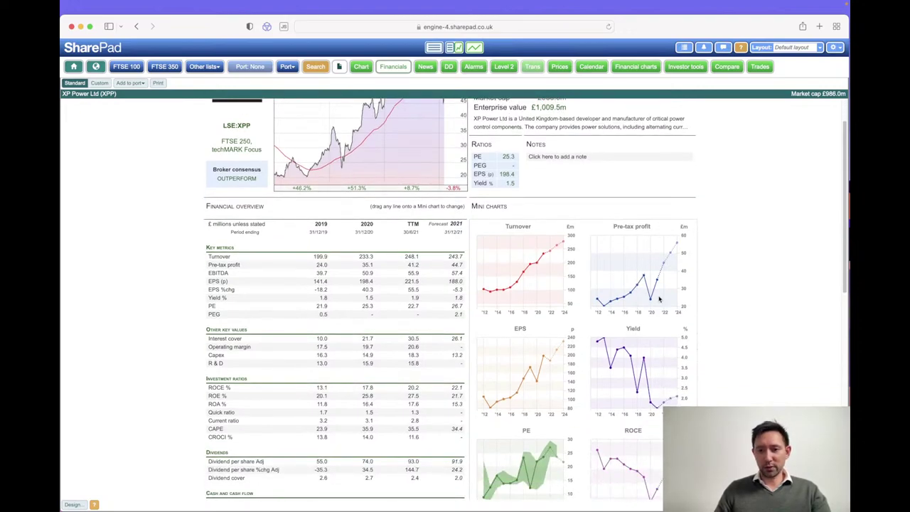
scroll(652, 300, down, 1)
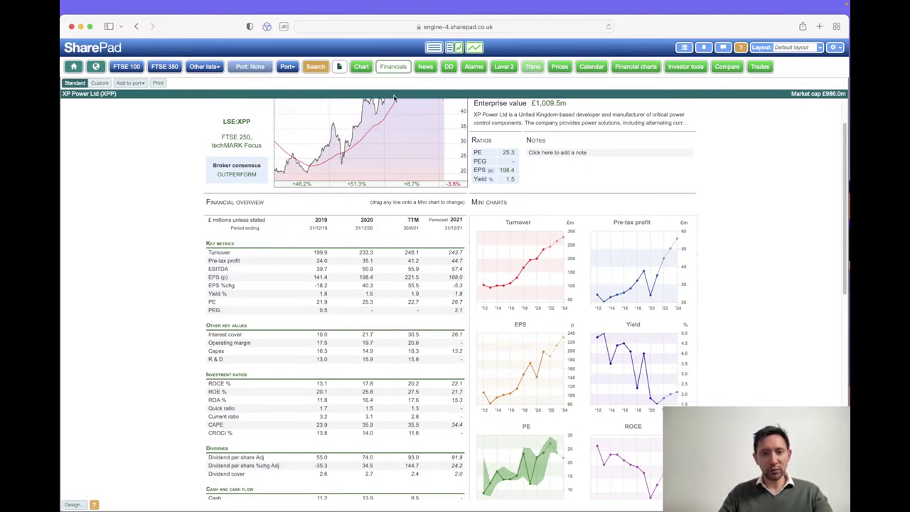
click(341, 67)
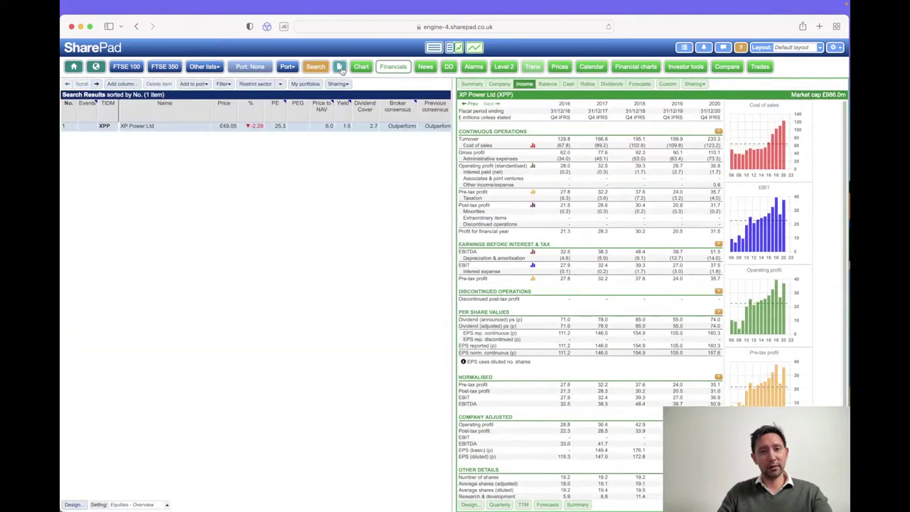
Step: Examine XP Power's financial summary, including the question-based charts under Key data, Quality, Safety and Valuation
click(471, 84)
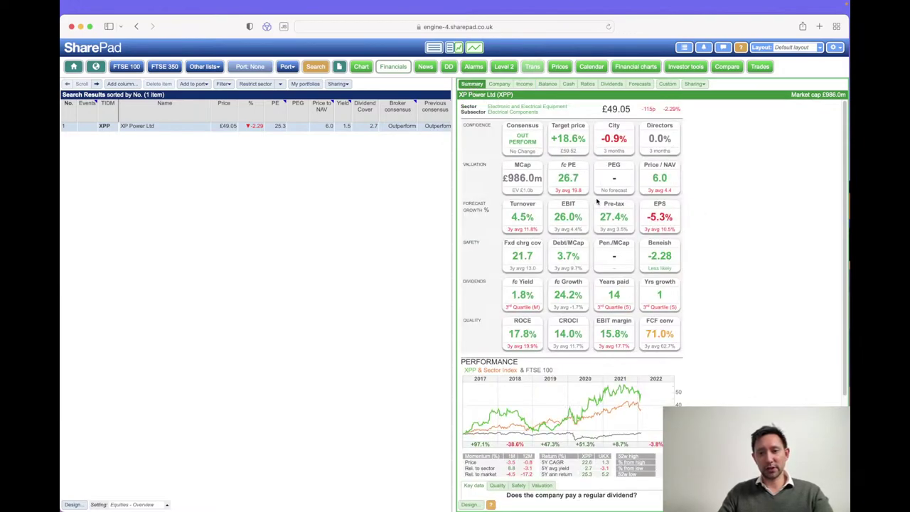
scroll(686, 239, down, 3)
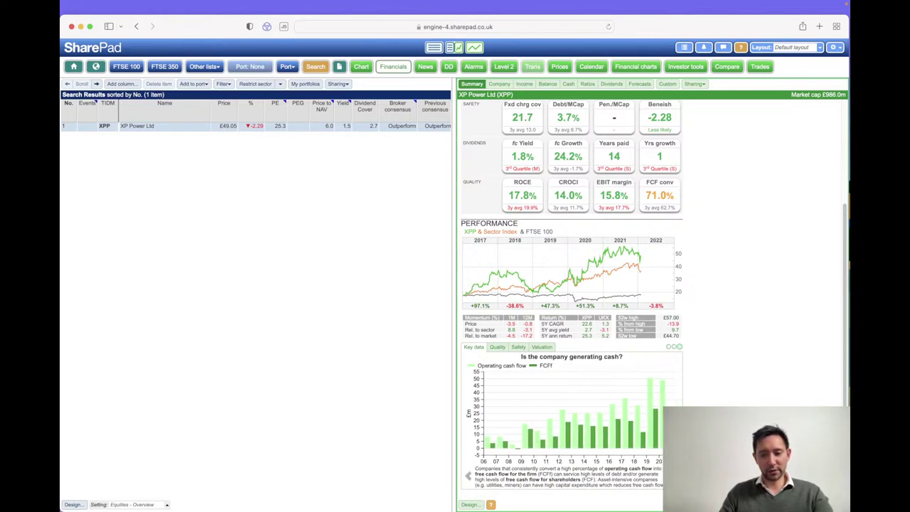
click(497, 348)
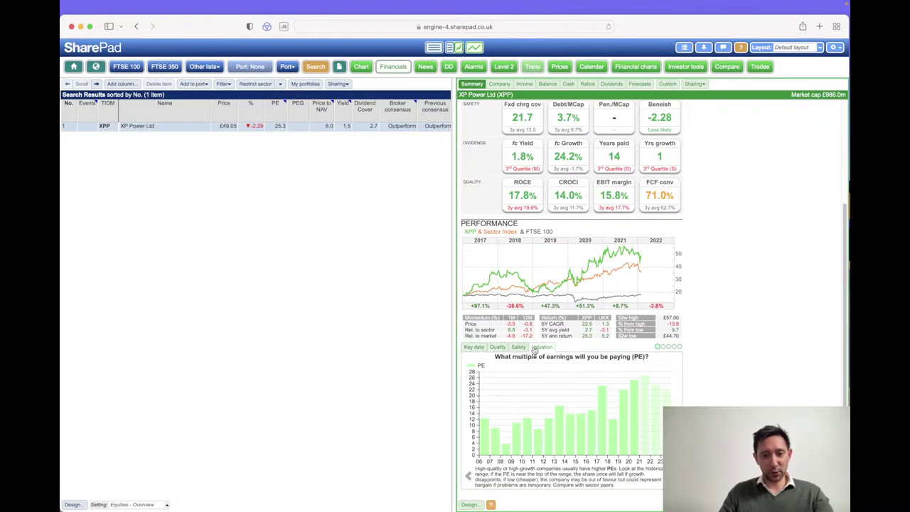
click(481, 351)
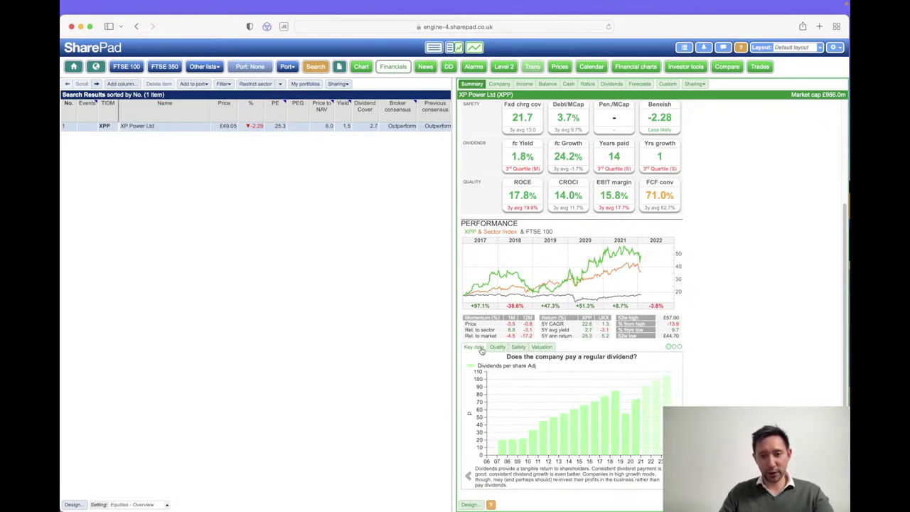
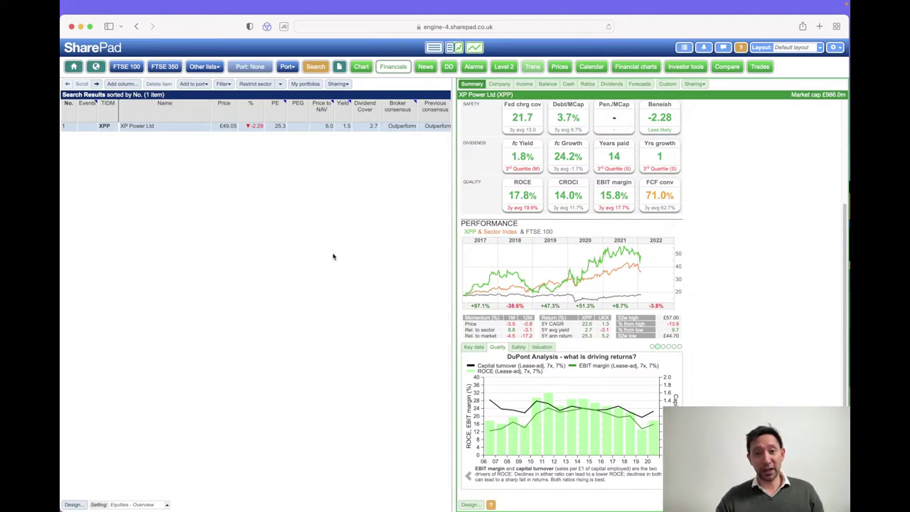
Step: Open the SharePad home page and look through its training and technical support sections
click(74, 68)
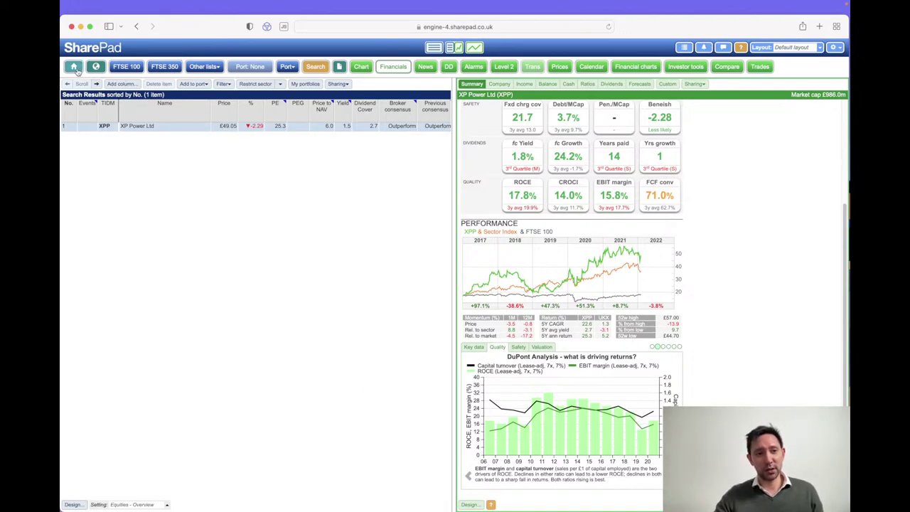
scroll(472, 195, down, 10)
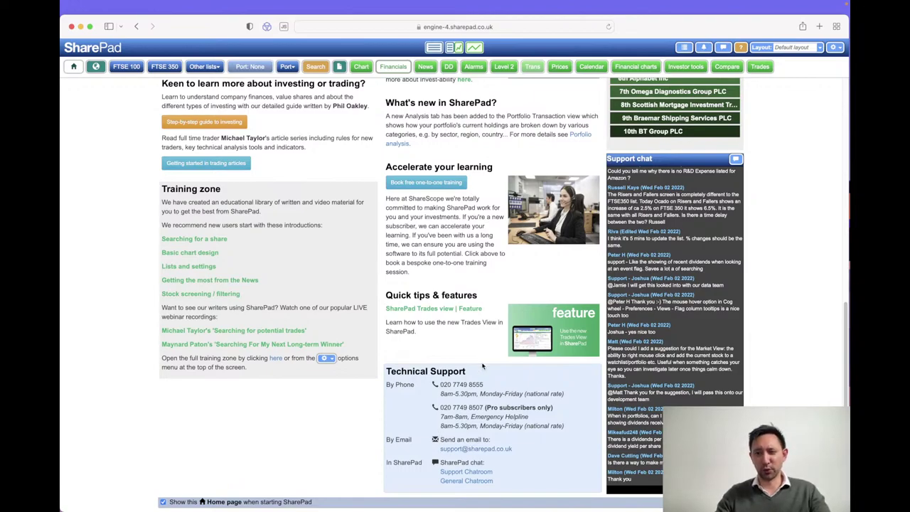
Step: Return to Financial charts, list the FTSE 100, and show the earnings and pension deficit chart for BT Group and Bunzl in a wider view
click(638, 68)
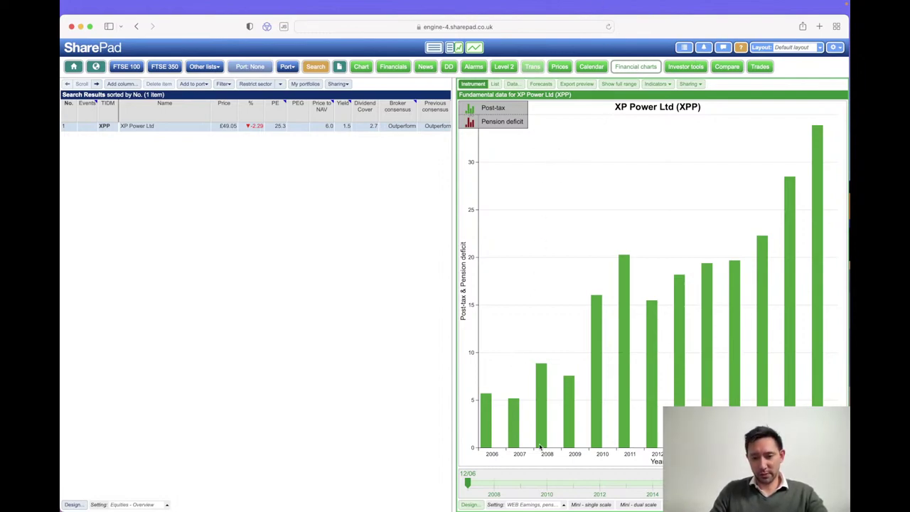
drag(452, 271, 255, 234)
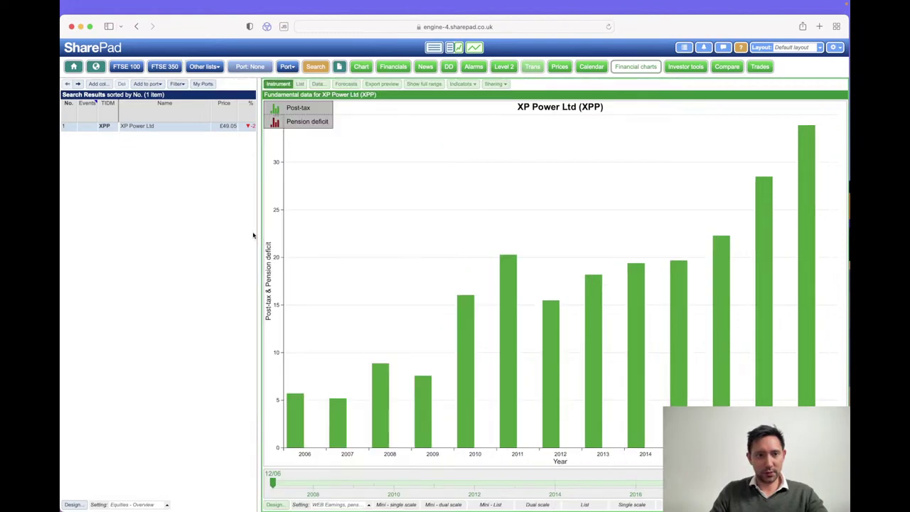
click(127, 67)
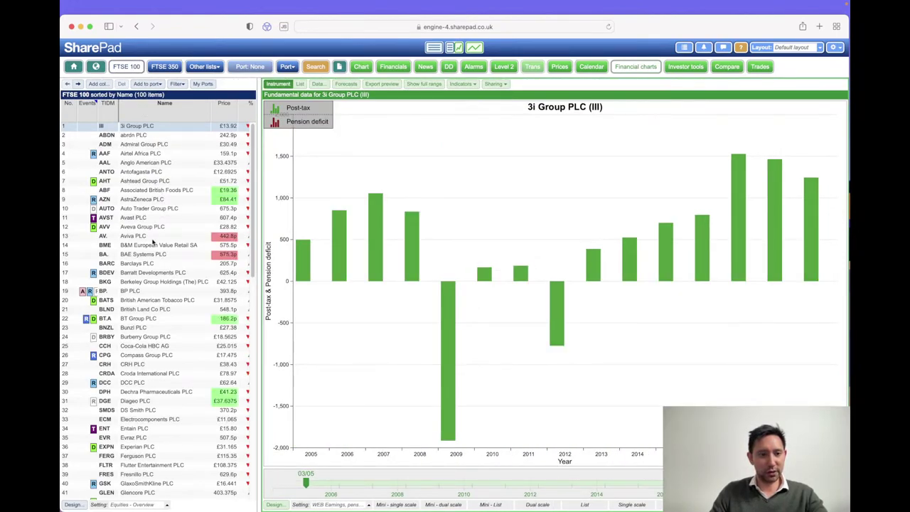
click(146, 318)
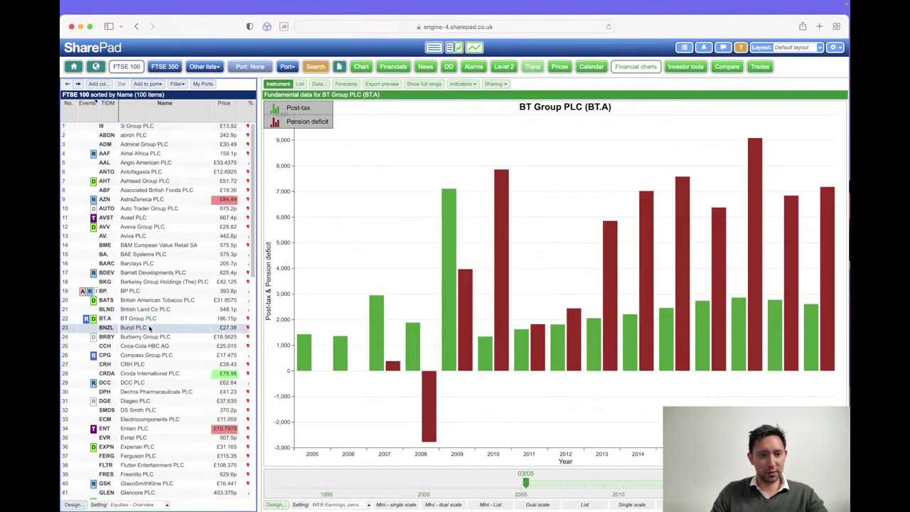
click(150, 328)
drag(255, 233, 210, 221)
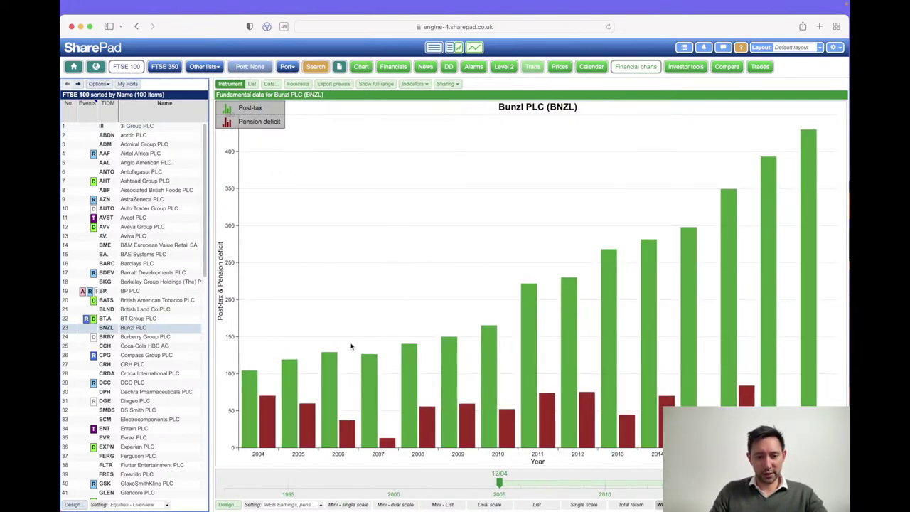
Step: Apply the EPS chart setting, show it for Bunzl alone instead of the whole list, and check the available indicators
click(309, 505)
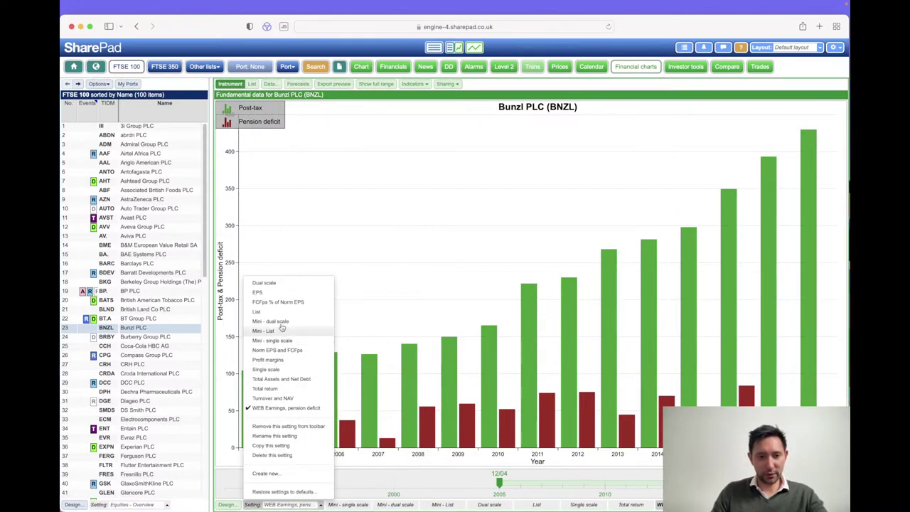
click(275, 293)
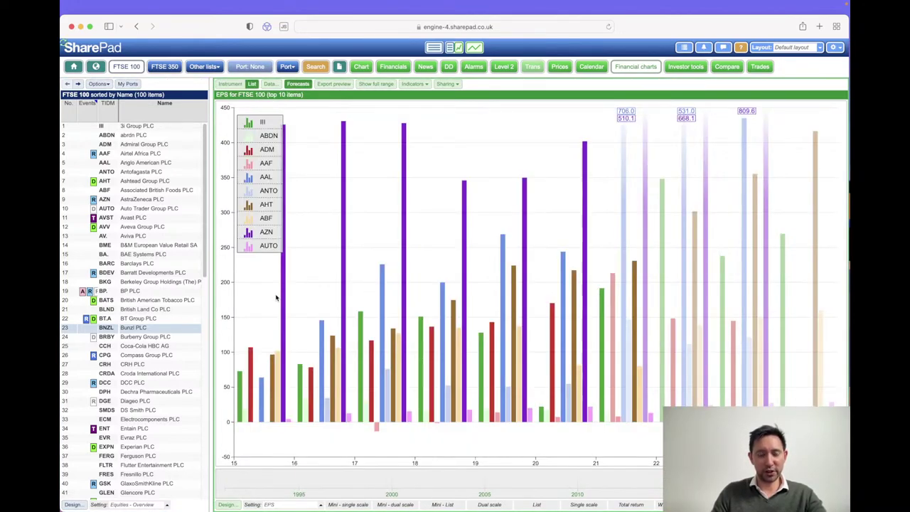
click(229, 84)
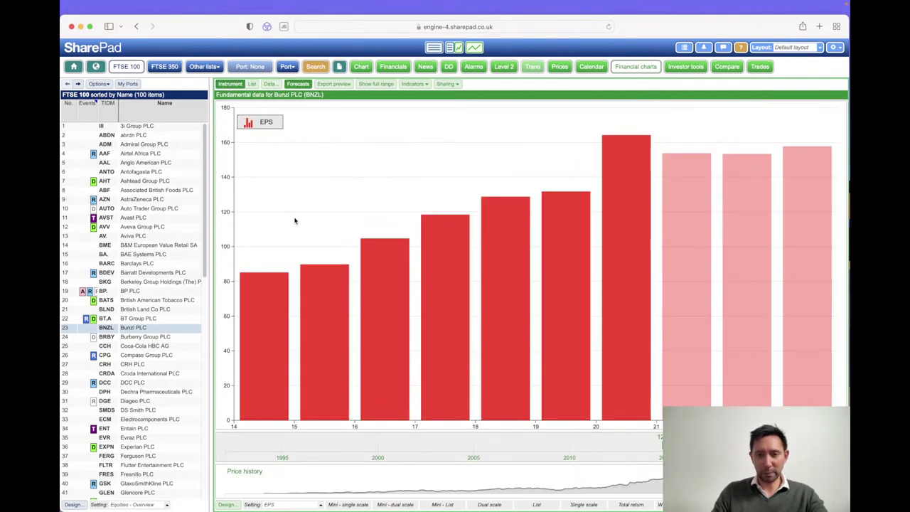
click(423, 86)
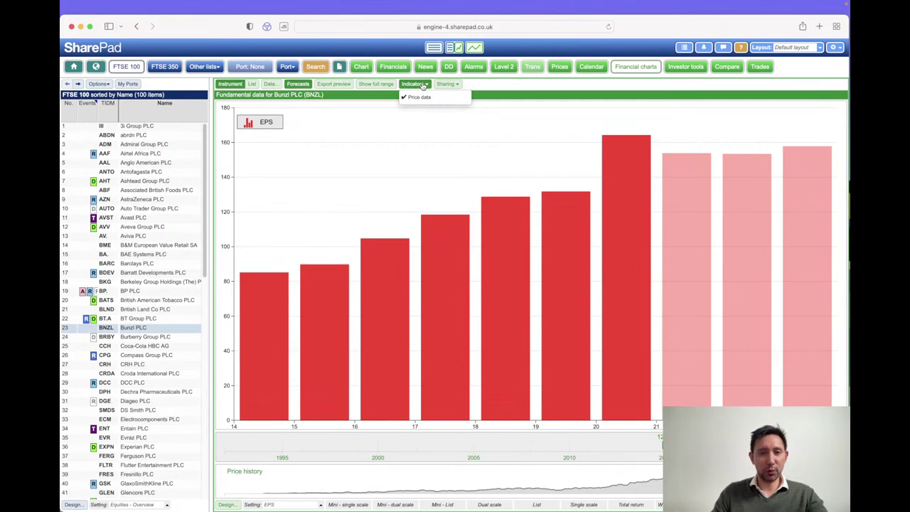
click(424, 86)
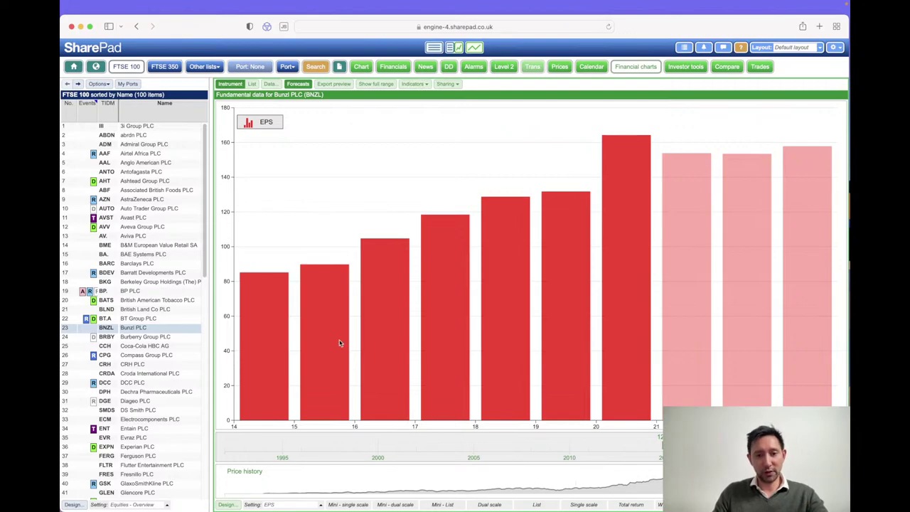
Step: Add the Latest Close price to Bunzl's EPS chart as a line data item
click(270, 84)
click(543, 113)
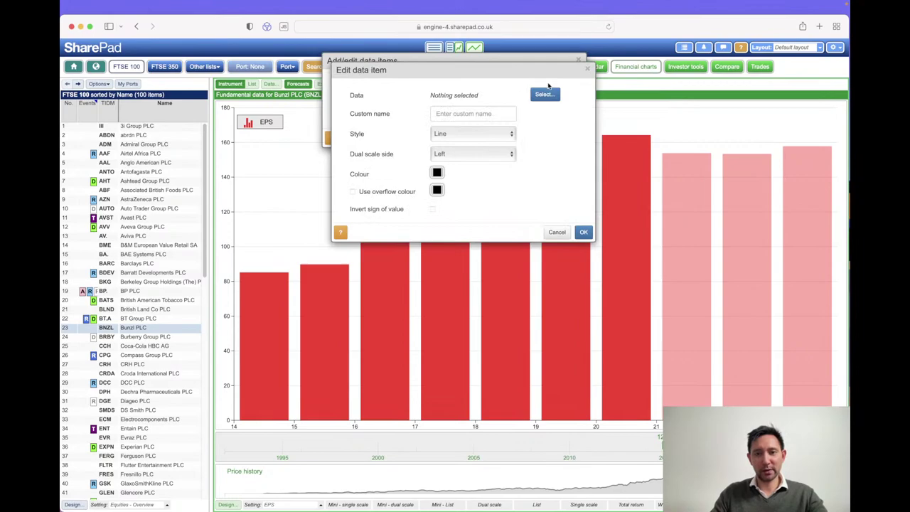
click(545, 93)
click(381, 96)
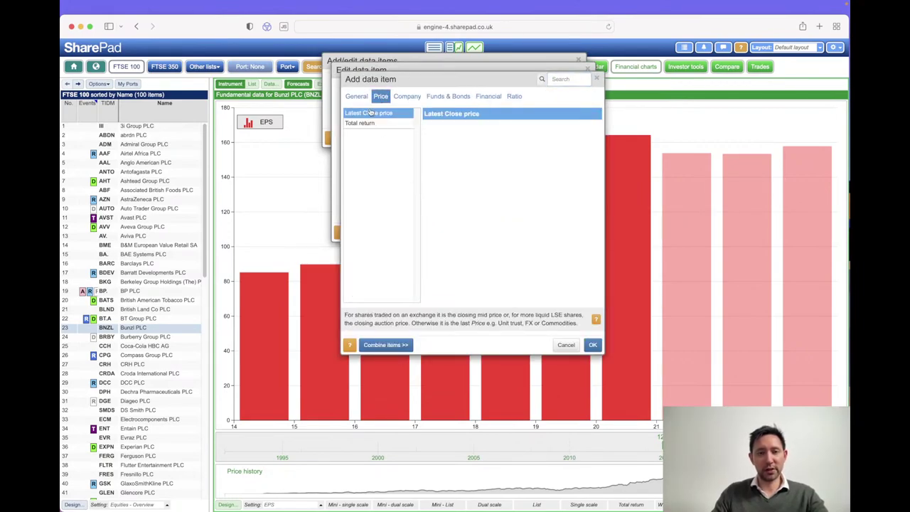
click(592, 344)
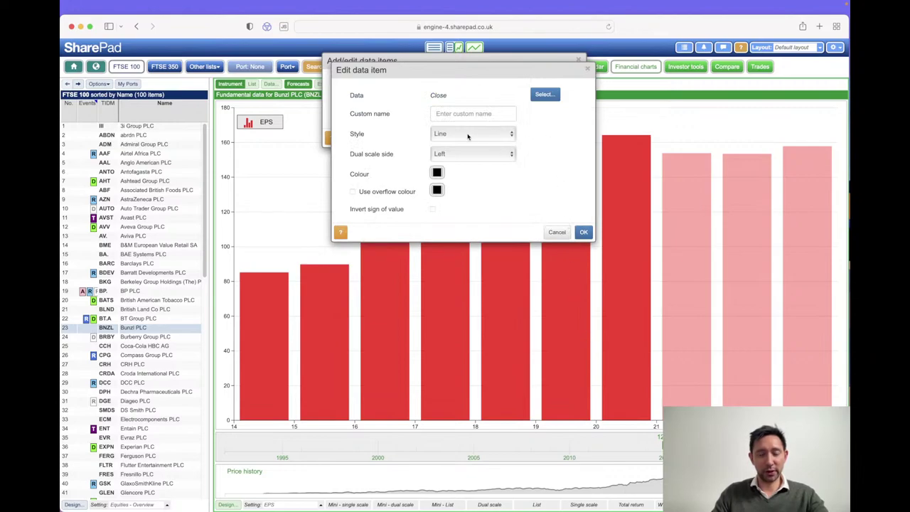
click(582, 232)
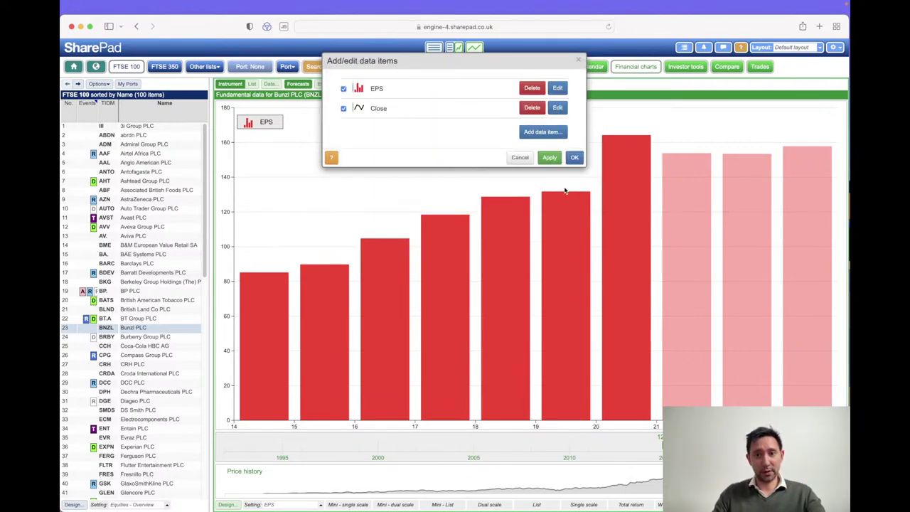
click(572, 157)
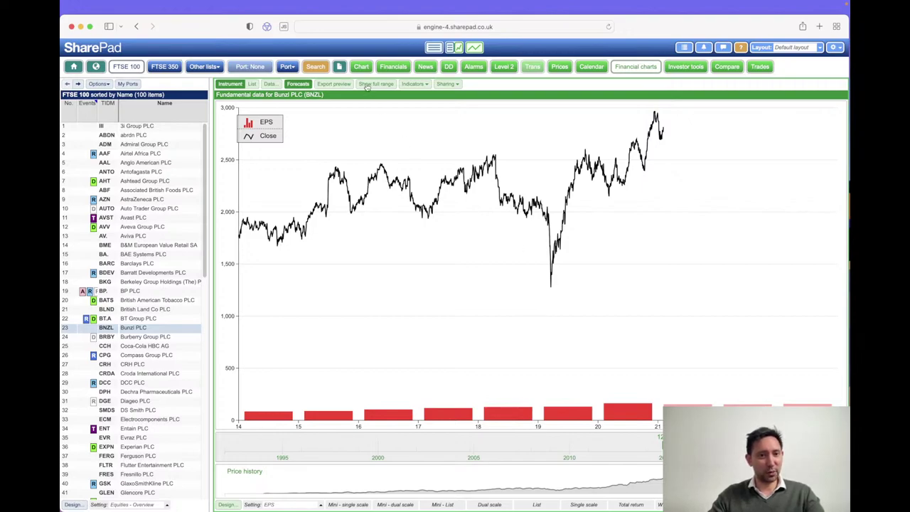
Step: Assign the Close data item to the right side of the dual scale
click(270, 84)
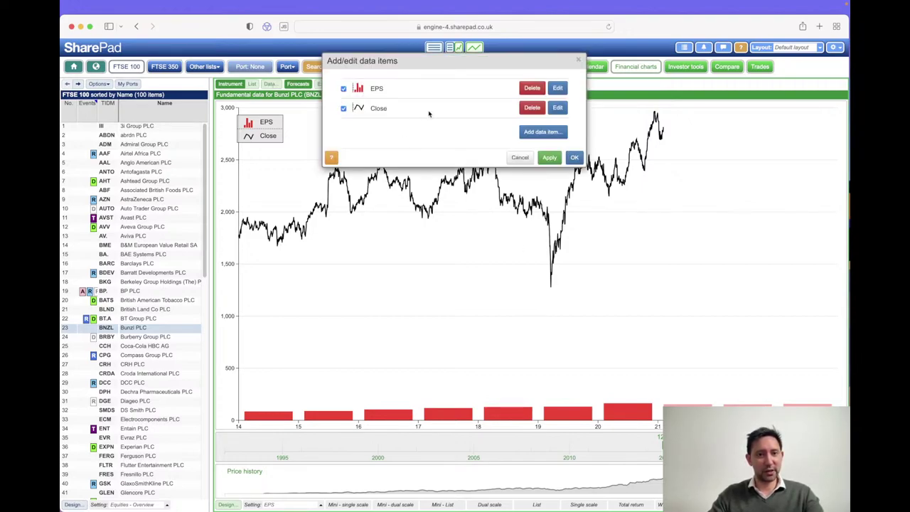
click(560, 110)
click(502, 152)
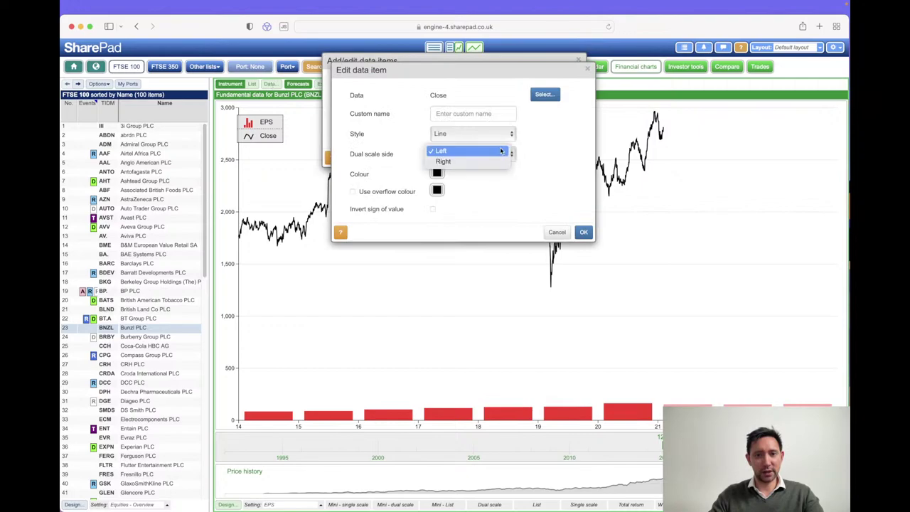
click(499, 163)
click(584, 237)
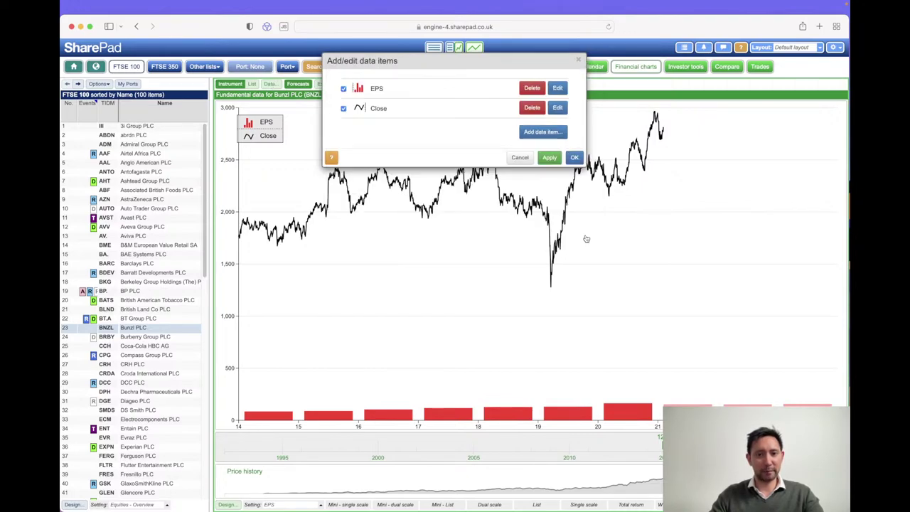
click(575, 156)
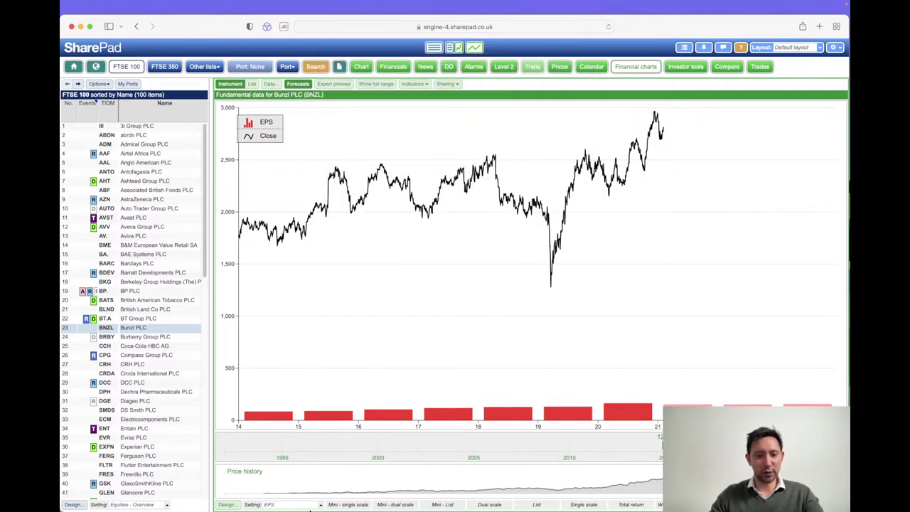
Step: Switch the chart design to a dual scale and show the values on the right Y axis
click(226, 504)
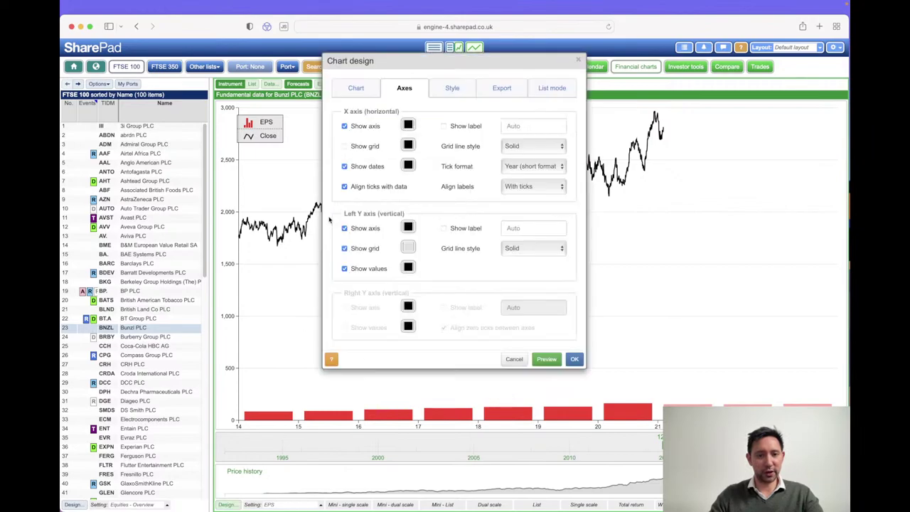
click(356, 87)
click(412, 125)
click(404, 87)
click(353, 327)
click(574, 359)
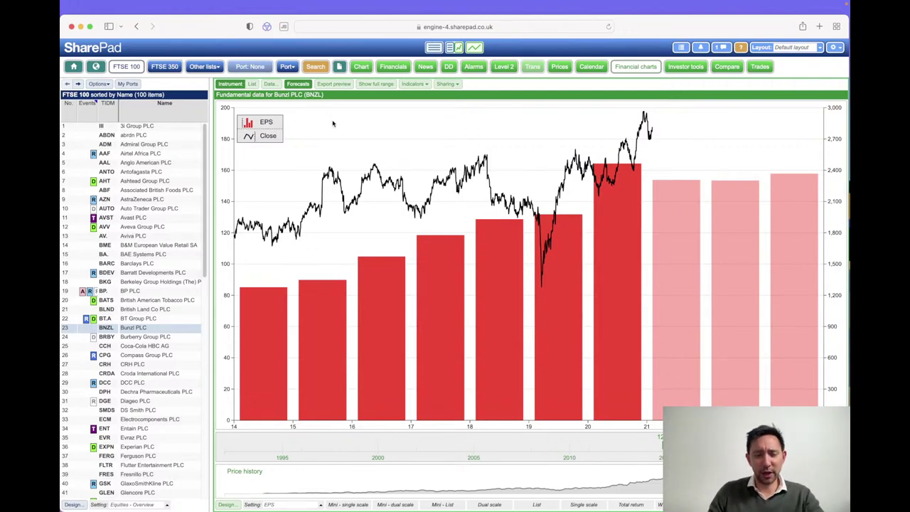
Step: Apply the Profit margins setting, plot it for the FTSE 100 list, and move the legend to the chart's upper-left corner
click(305, 504)
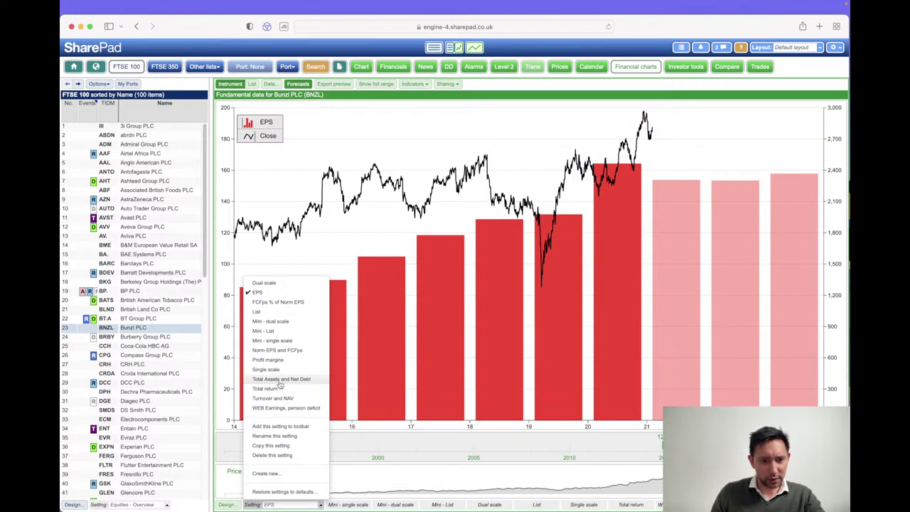
click(270, 360)
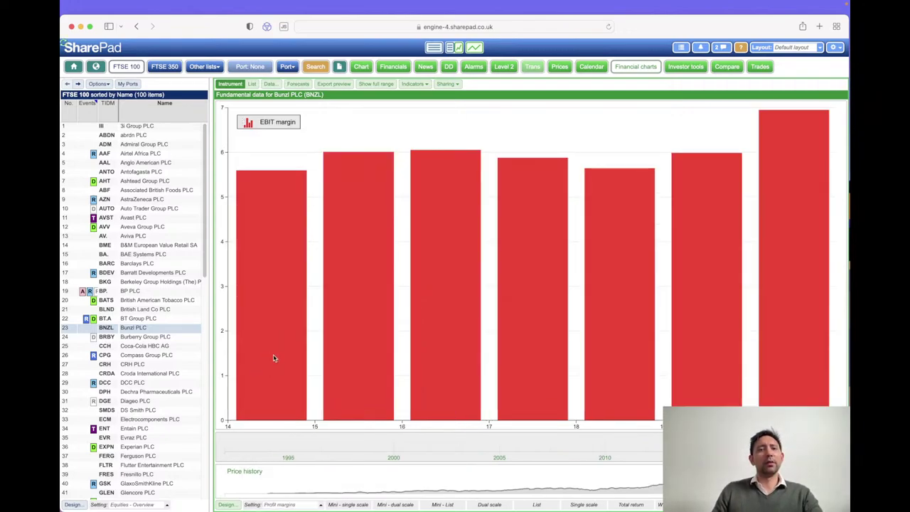
click(253, 84)
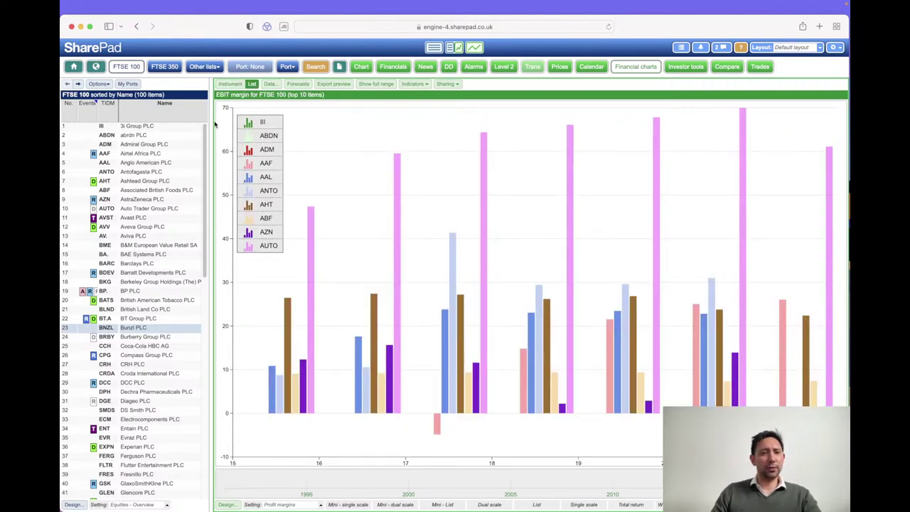
drag(276, 126, 227, 104)
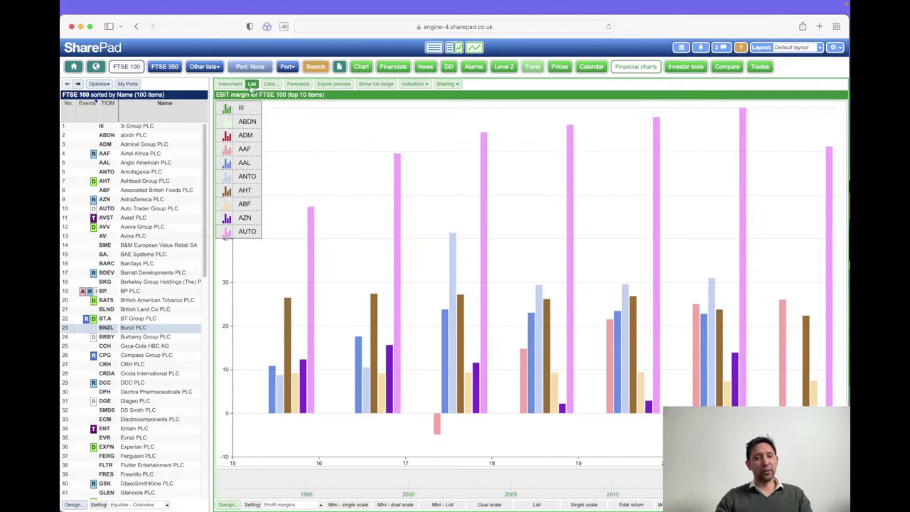
Step: View Bunzl's price chart, return to Financial charts, and bring back the EPS setting
click(362, 67)
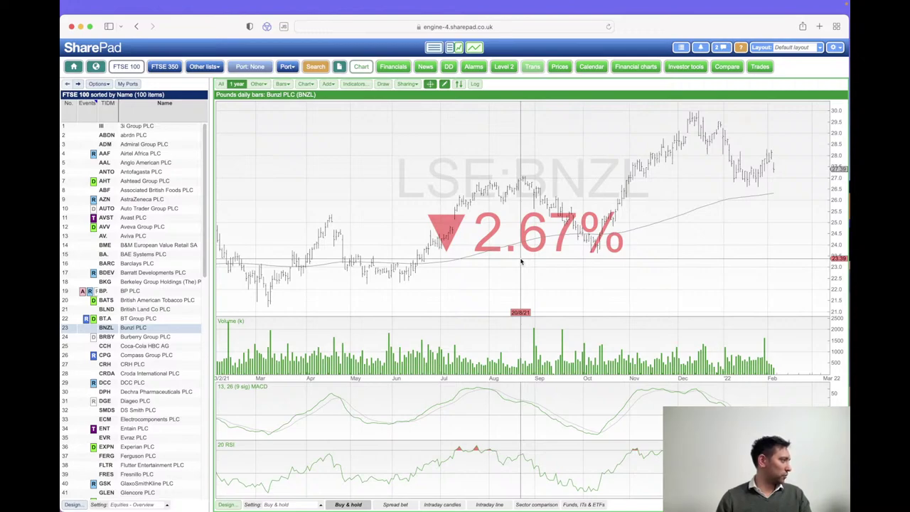
click(643, 69)
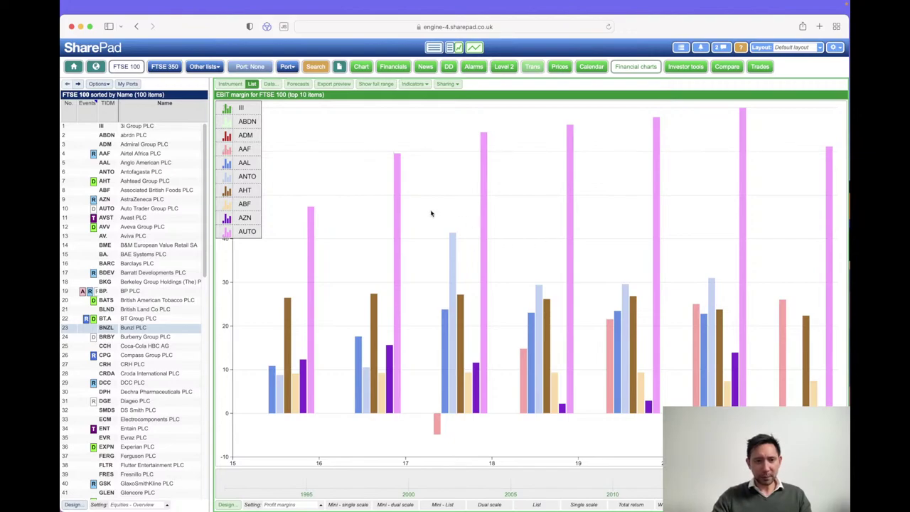
click(284, 504)
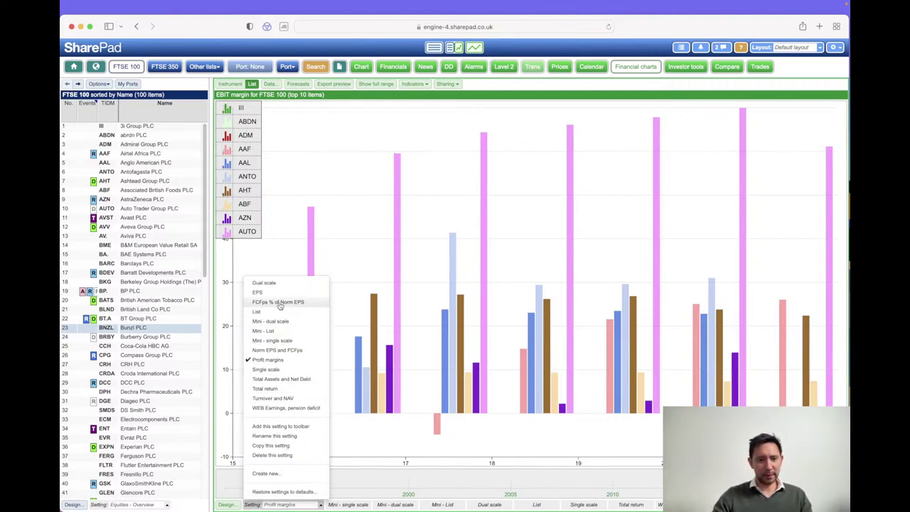
click(279, 292)
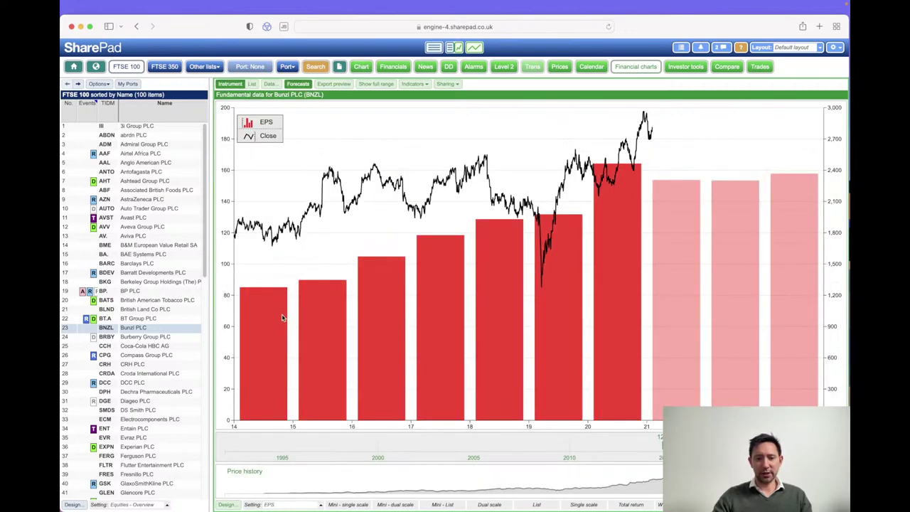
Step: Check the dual scale option in the EPS chart design, and hide the right Y axis and its values
click(234, 506)
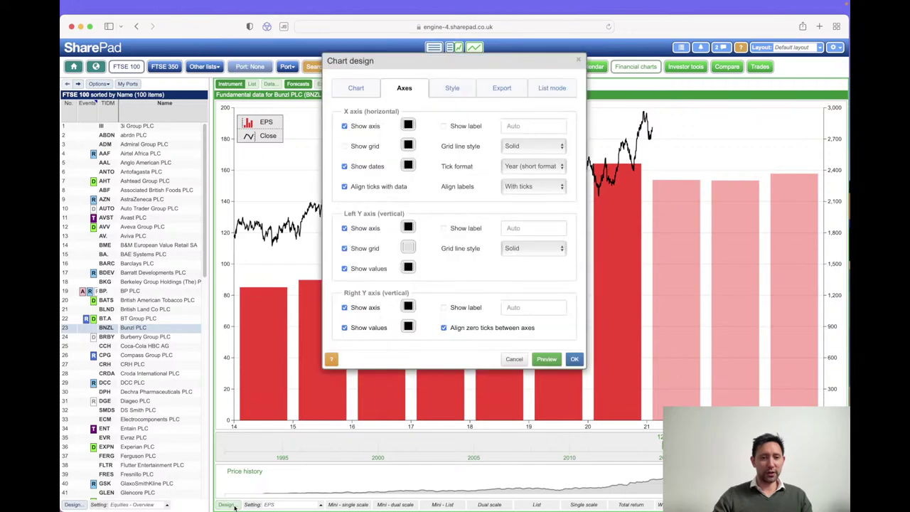
click(356, 89)
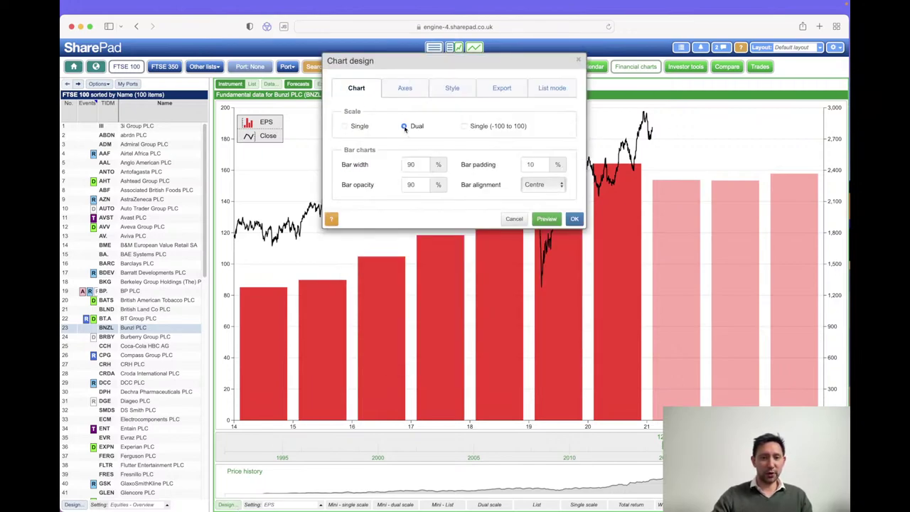
click(410, 89)
click(346, 308)
click(345, 328)
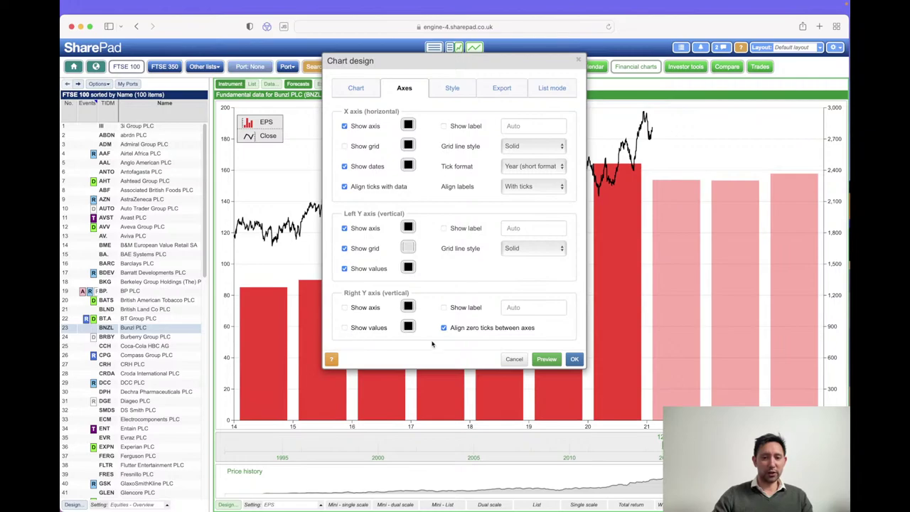
click(574, 360)
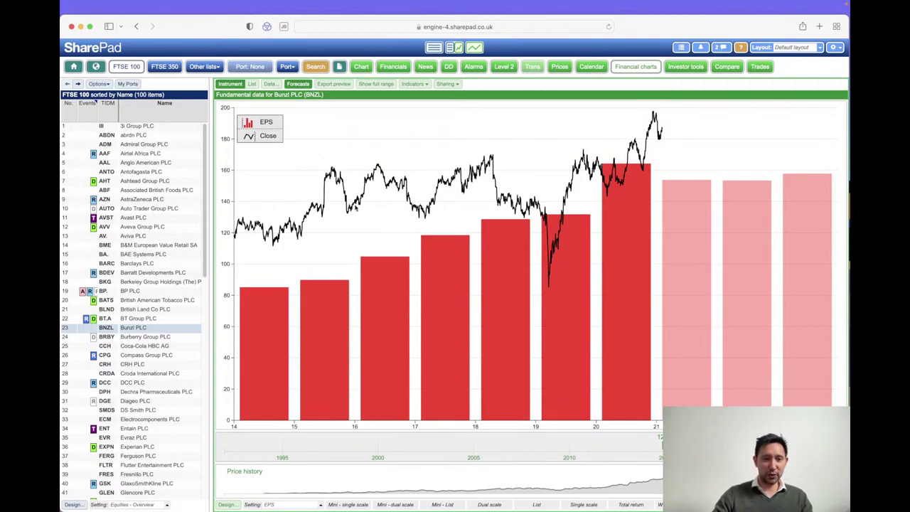
Step: Show the right Y axis and its values again on the EPS chart, previewing the change before applying it
click(231, 505)
click(344, 308)
click(546, 359)
click(344, 328)
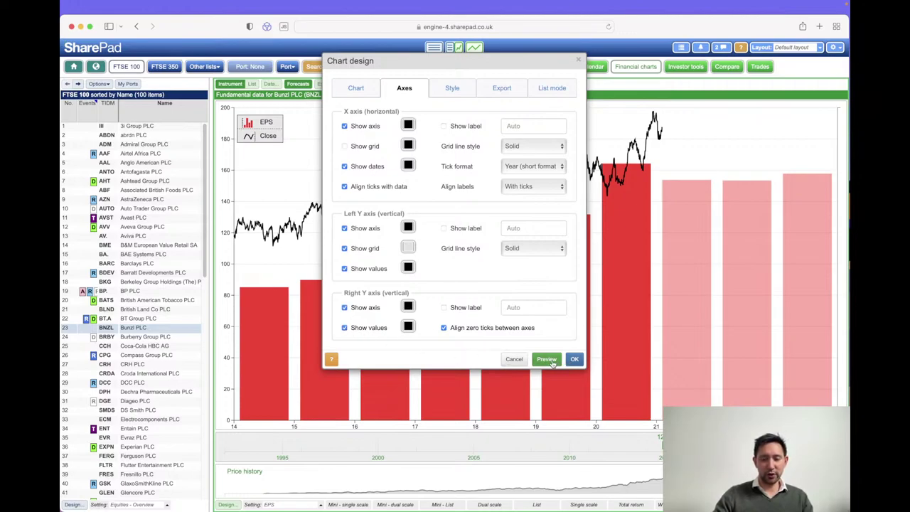
click(547, 358)
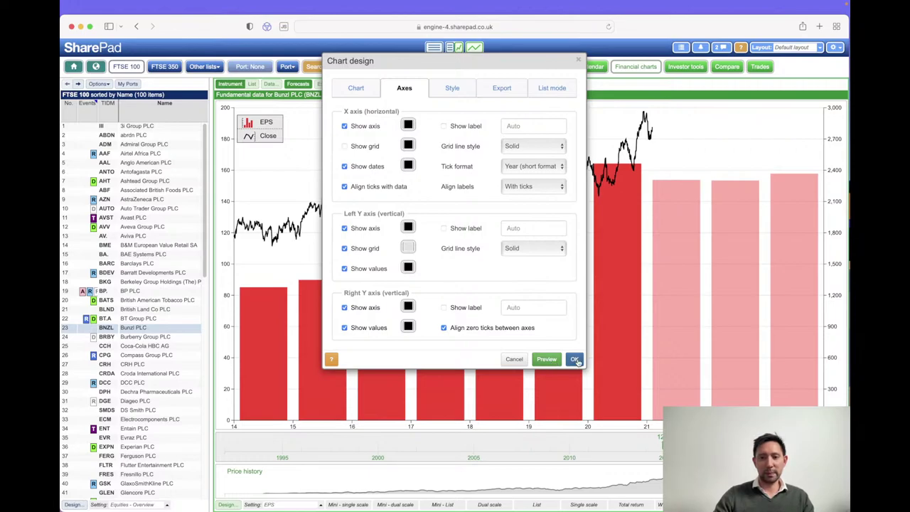
click(575, 359)
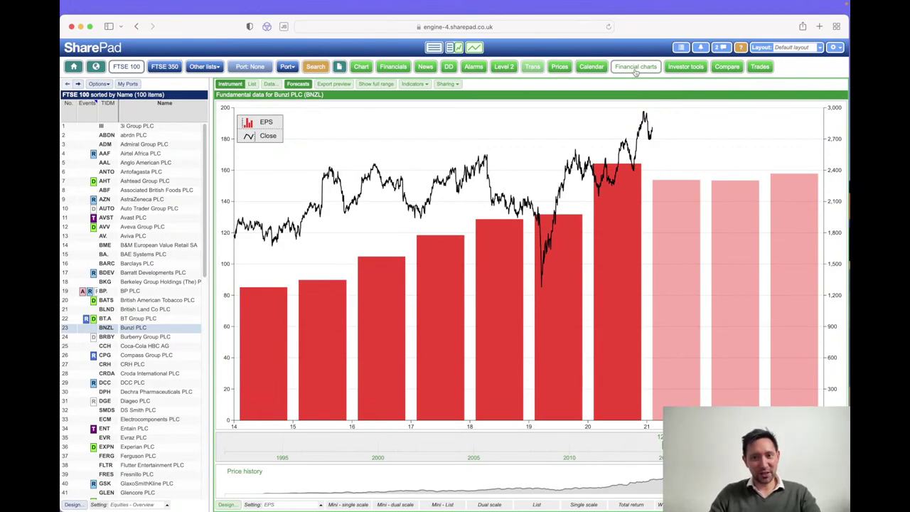
Step: Open the Market view and create a new setting named Heatmap
click(98, 67)
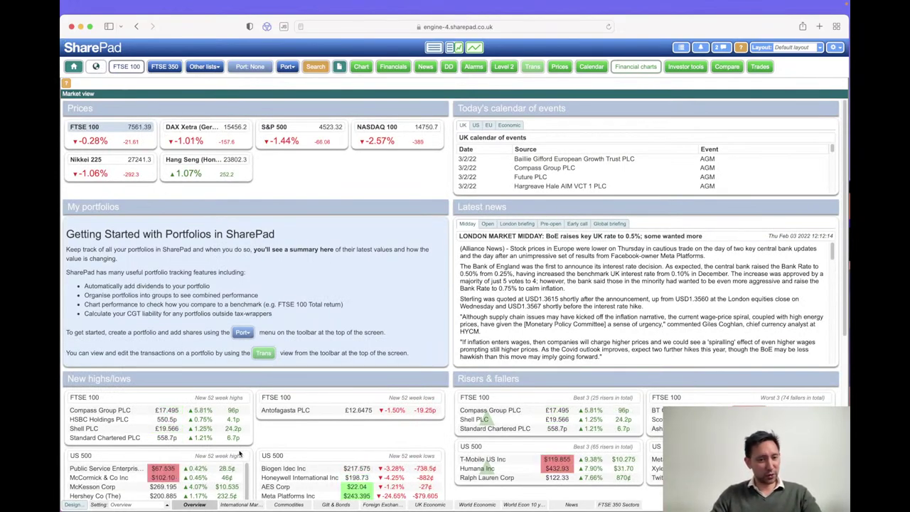
click(167, 505)
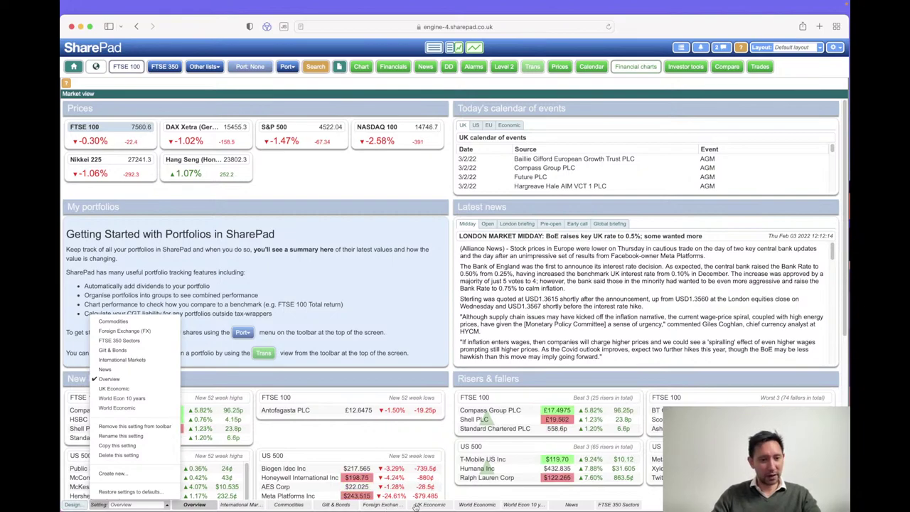
click(142, 474)
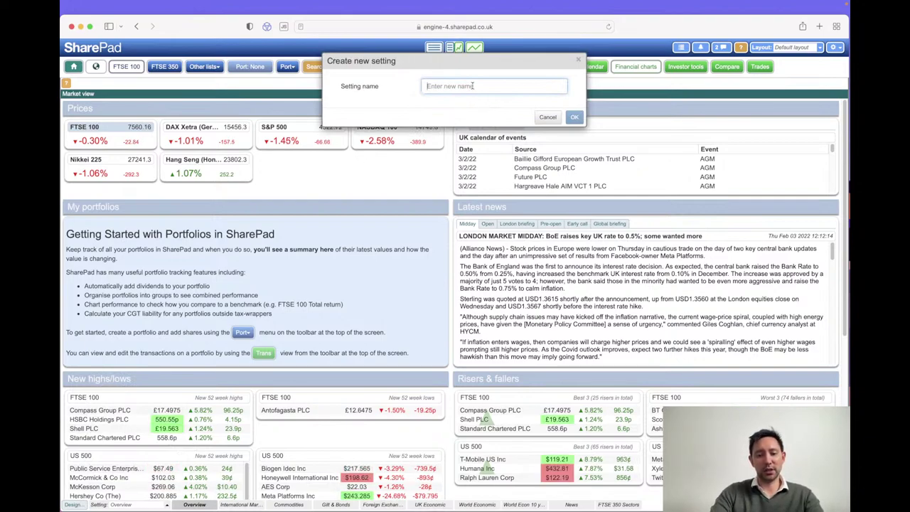
text(Heat)
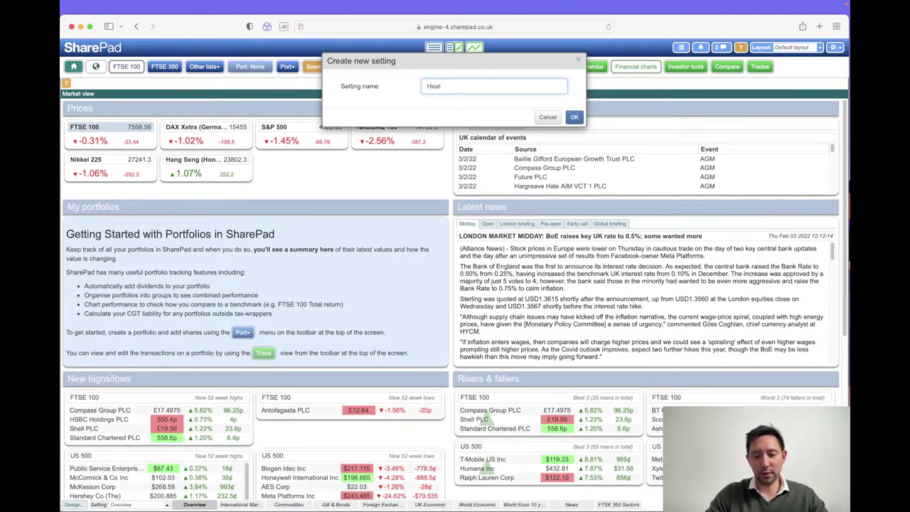
text(mp)
key(BackSpace)
key(BackSpace)
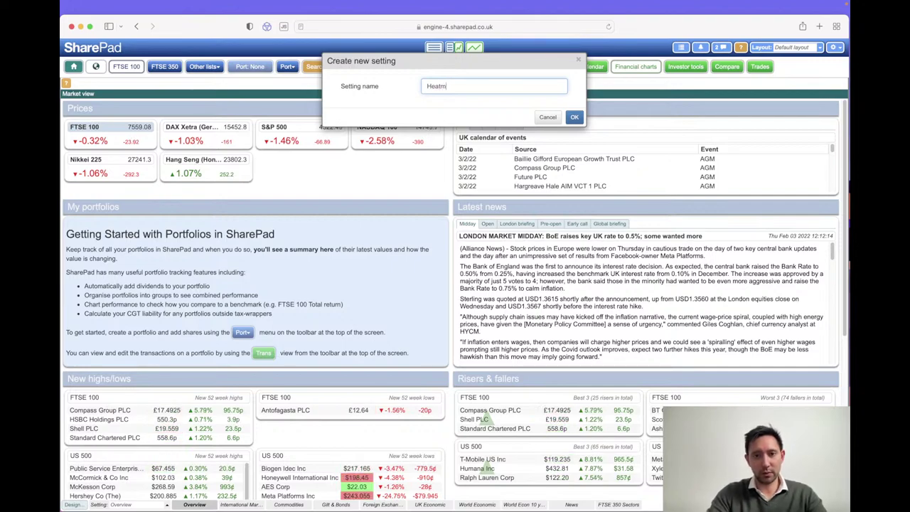
text(ap)
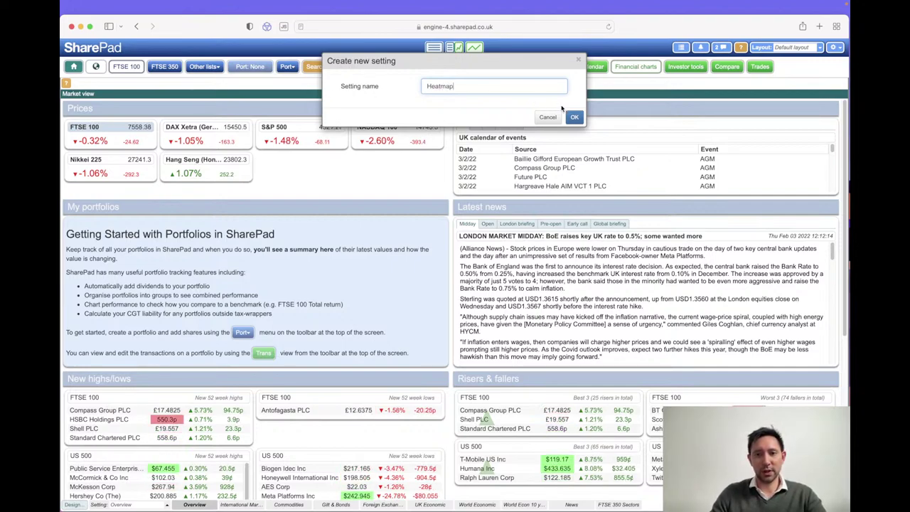
click(573, 118)
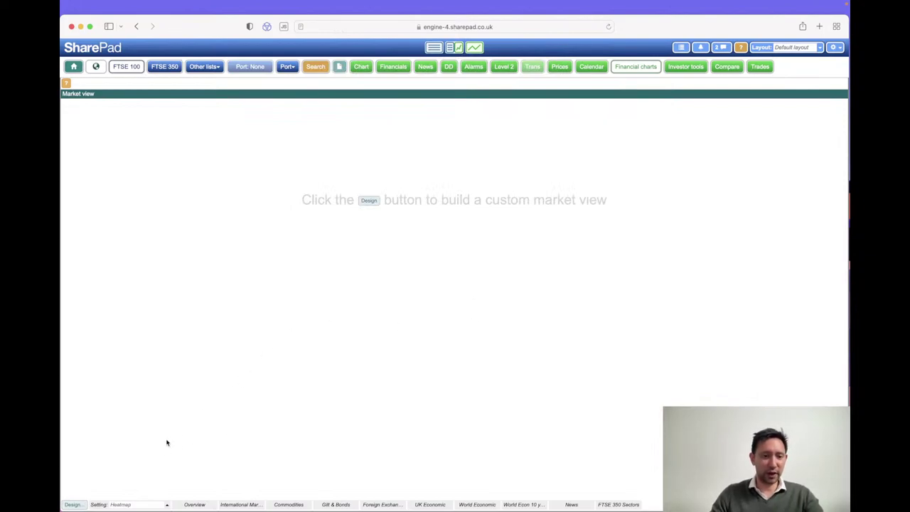
Step: Add the Heatmap section to the market view layout and preview the FTSE 350 heatmap weighted by market cap
click(73, 504)
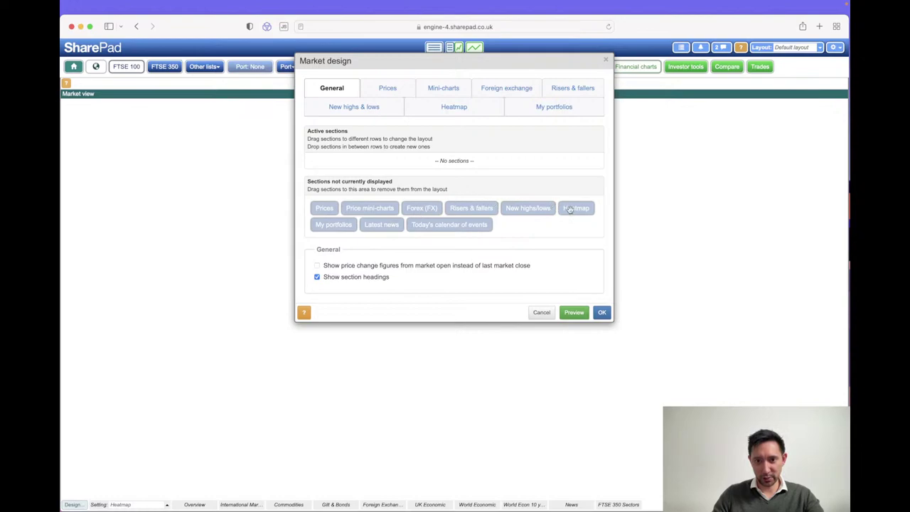
drag(577, 207, 458, 162)
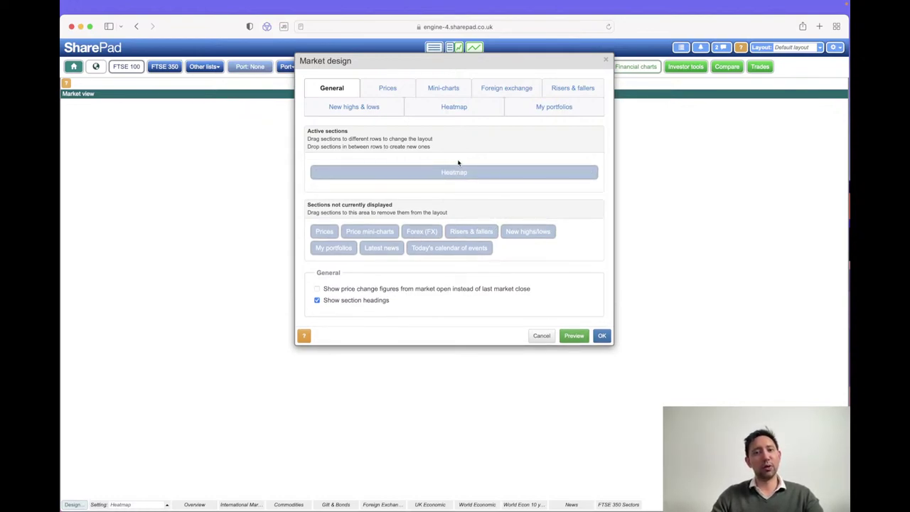
click(456, 108)
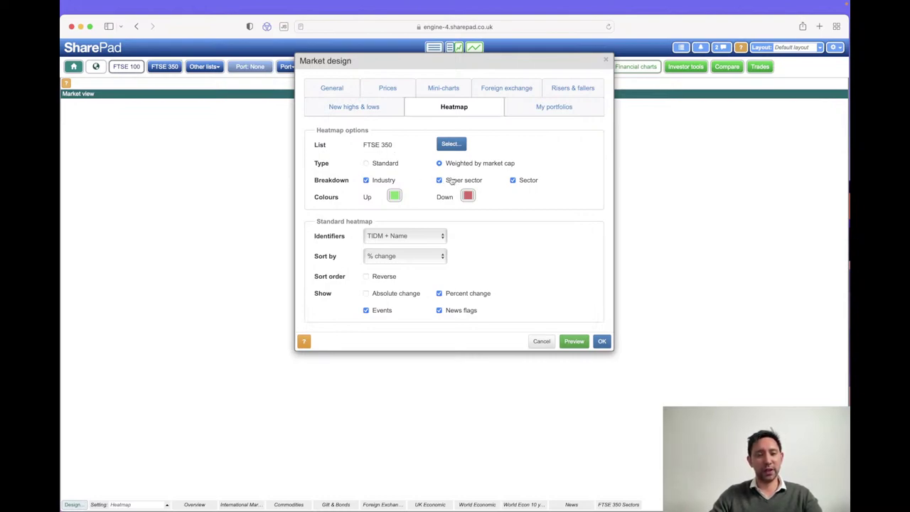
click(574, 341)
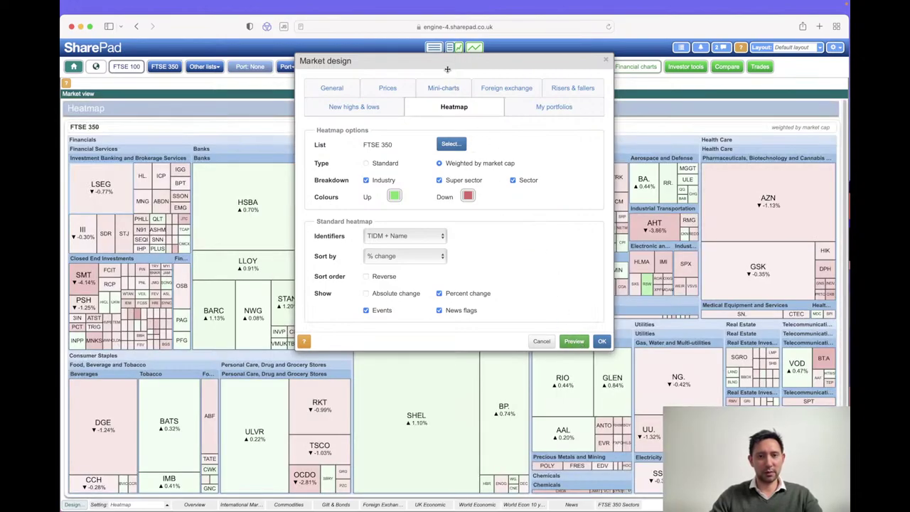
Step: Change the heatmap type to Standard, keeping the market design clear of the preview, and close the design
drag(456, 64, 551, 135)
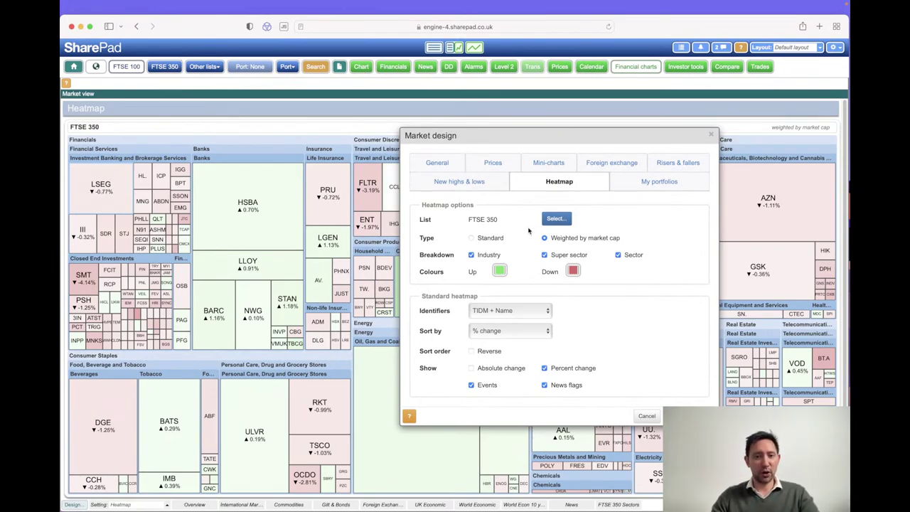
click(471, 238)
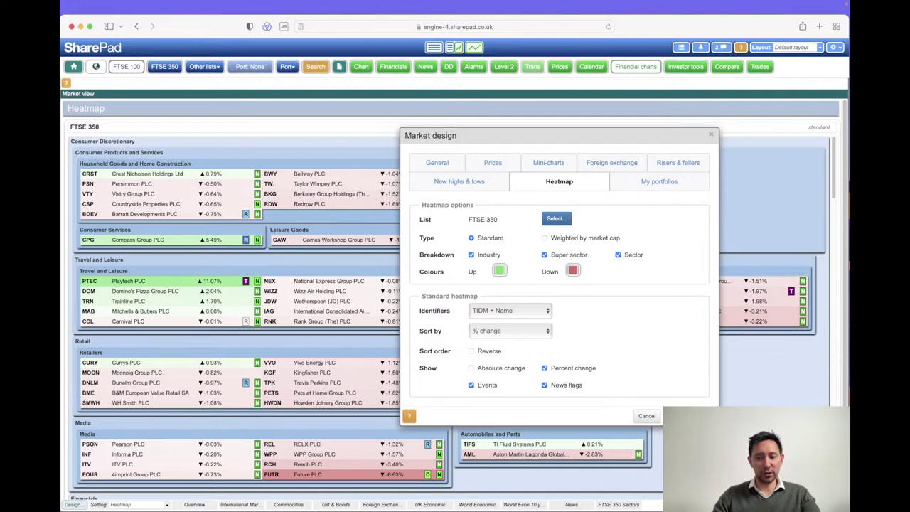
key(Escape)
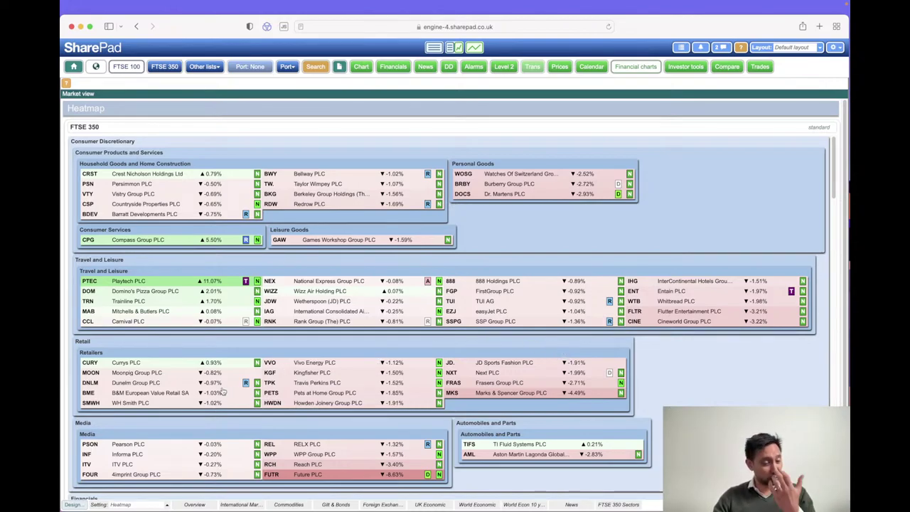
Step: Remove the Industry, Super sector and Sector breakdowns from the heatmap, apply the design and look through the resulting list
click(74, 505)
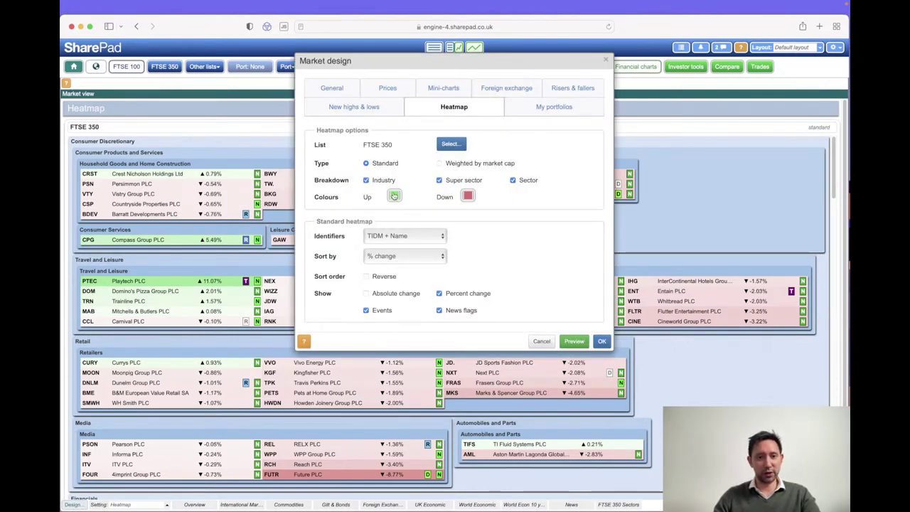
click(366, 180)
click(440, 181)
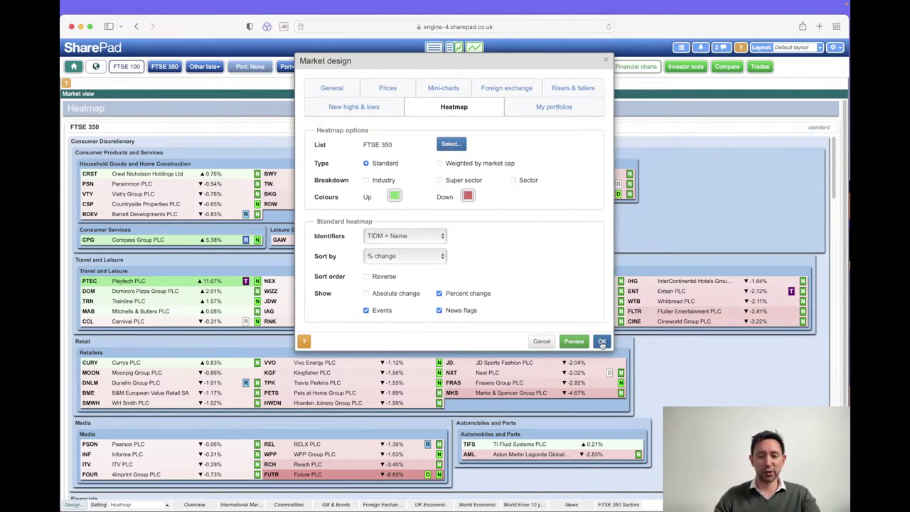
click(601, 341)
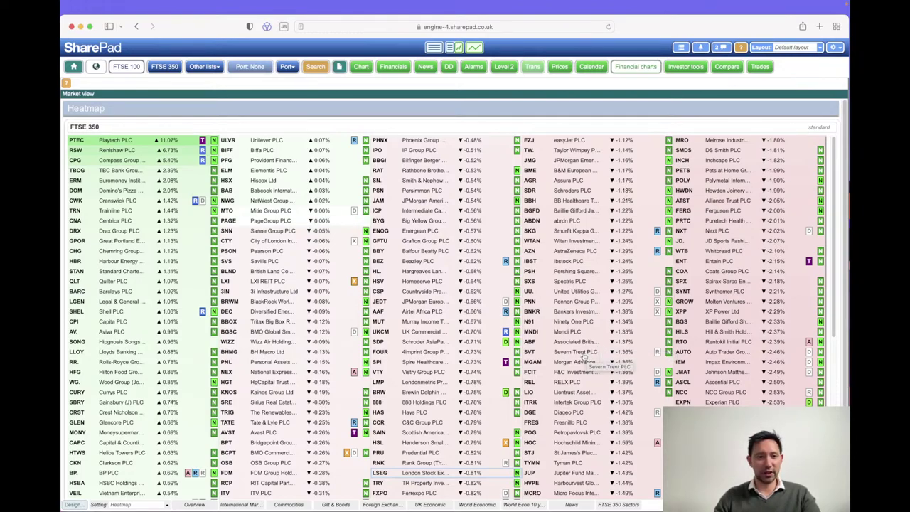
scroll(584, 358, down, 5)
scroll(581, 357, up, 5)
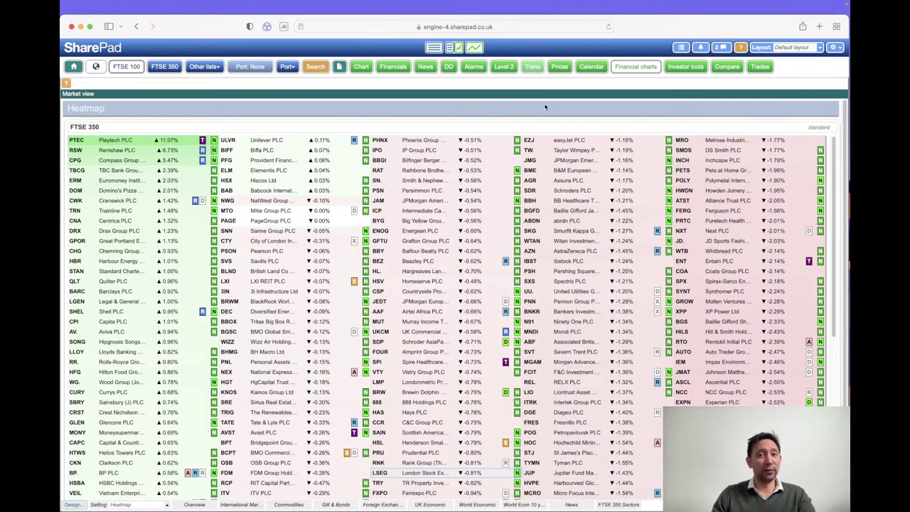
Step: Create a new portfolio named with the owner's first name followed by "portfolio"
click(287, 66)
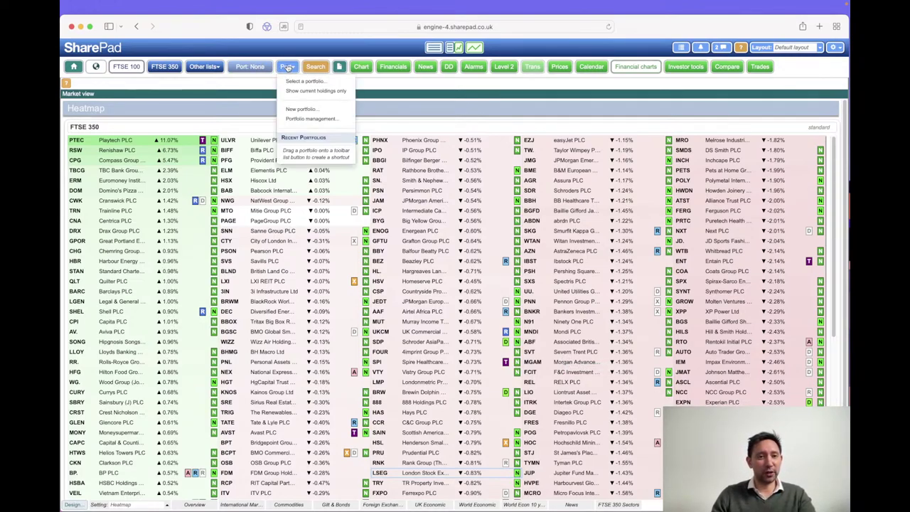
click(318, 112)
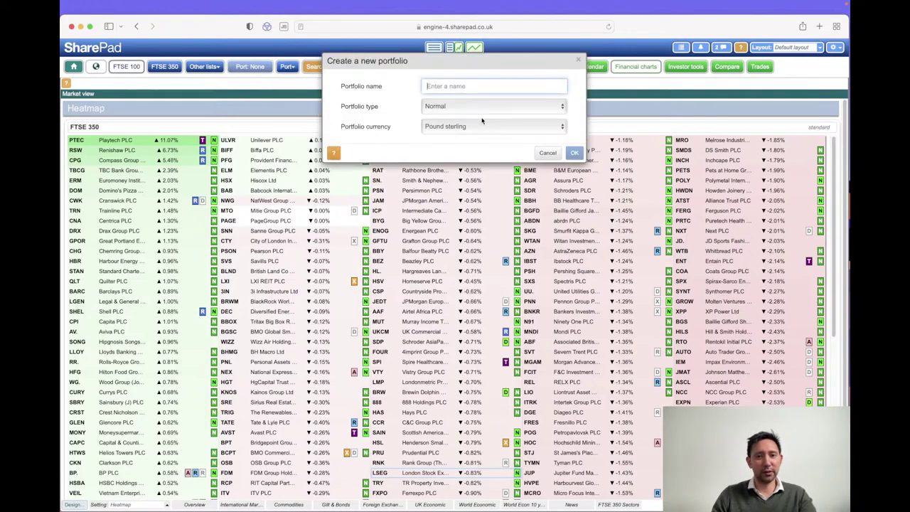
text(Paul)
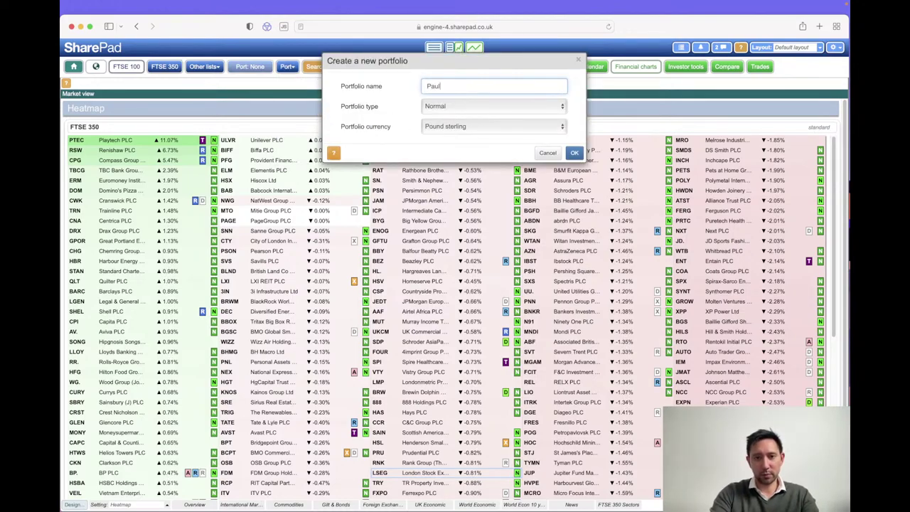
text( portfolio)
click(573, 152)
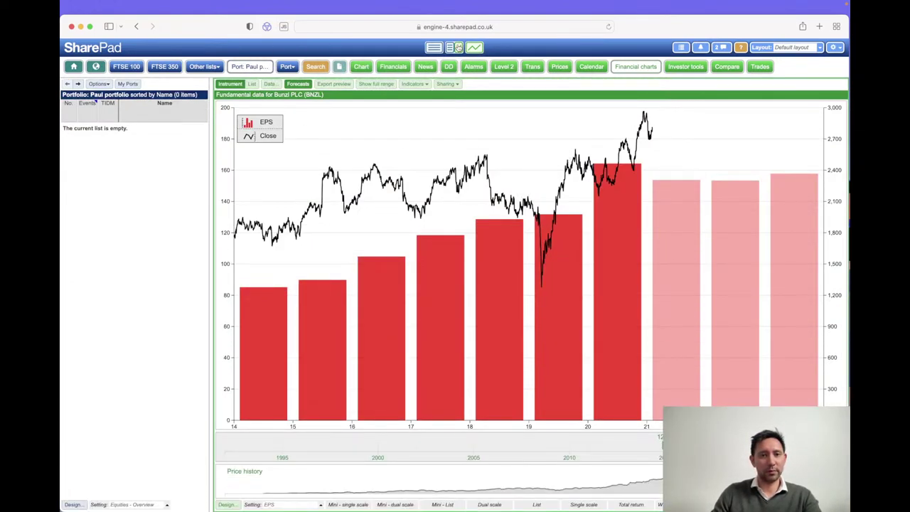
Step: Add multiple shares to the new portfolio by looking up the codes gsk, vod and tsco
click(204, 85)
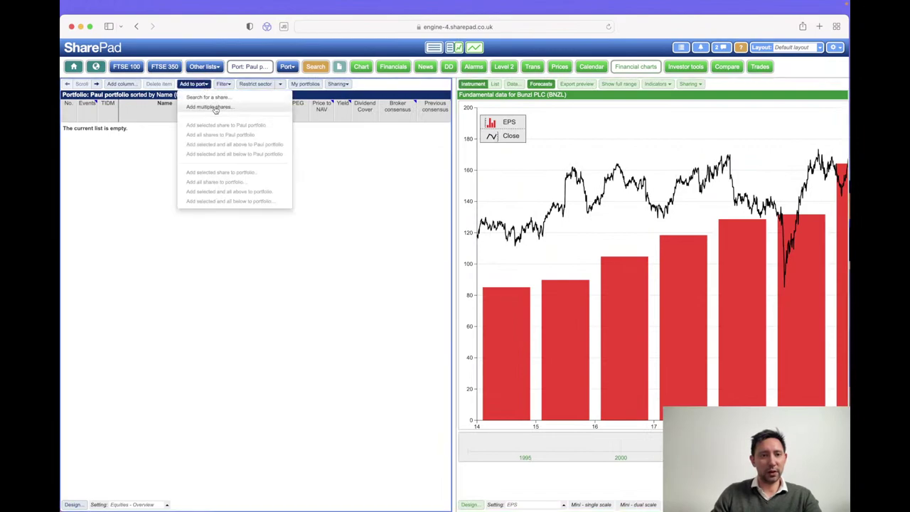
click(217, 107)
text(gsk vod )
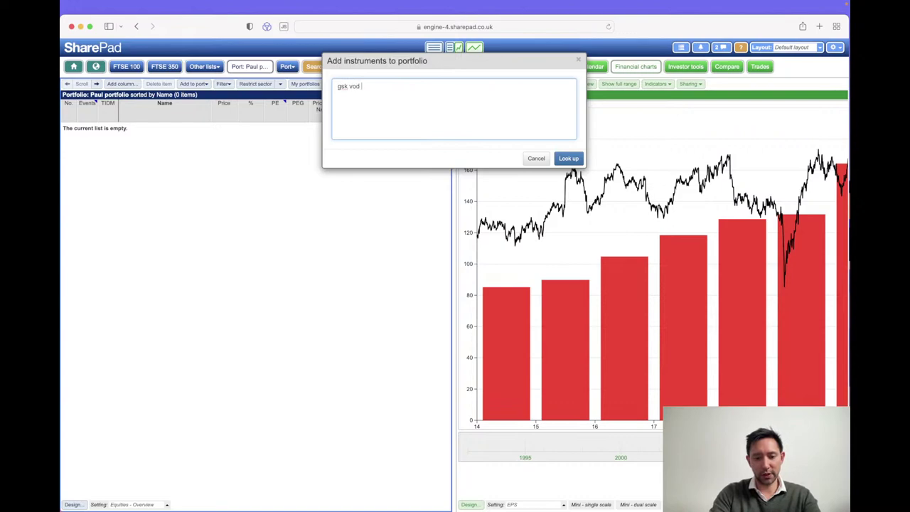
text(tsco)
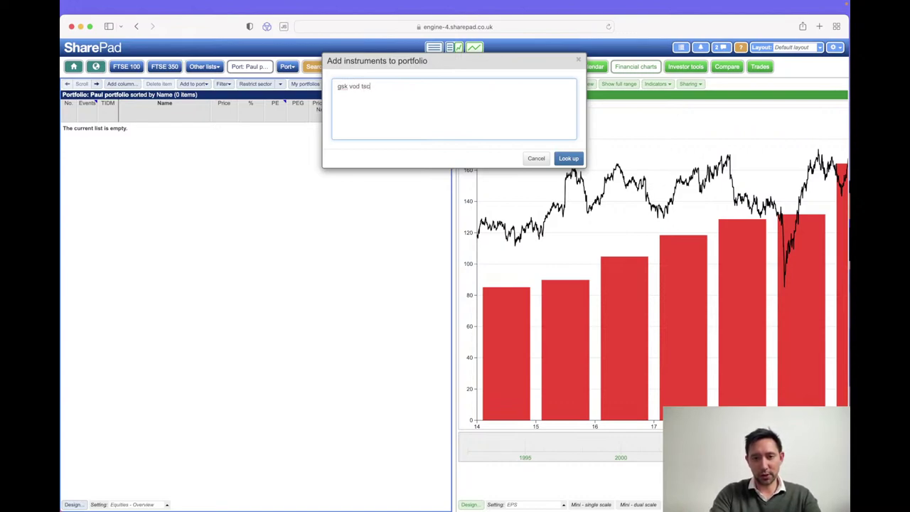
click(569, 159)
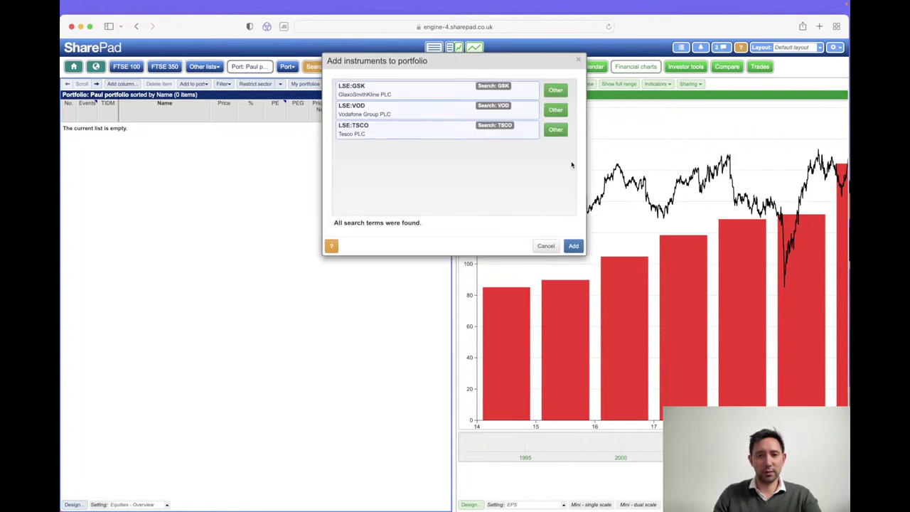
click(573, 246)
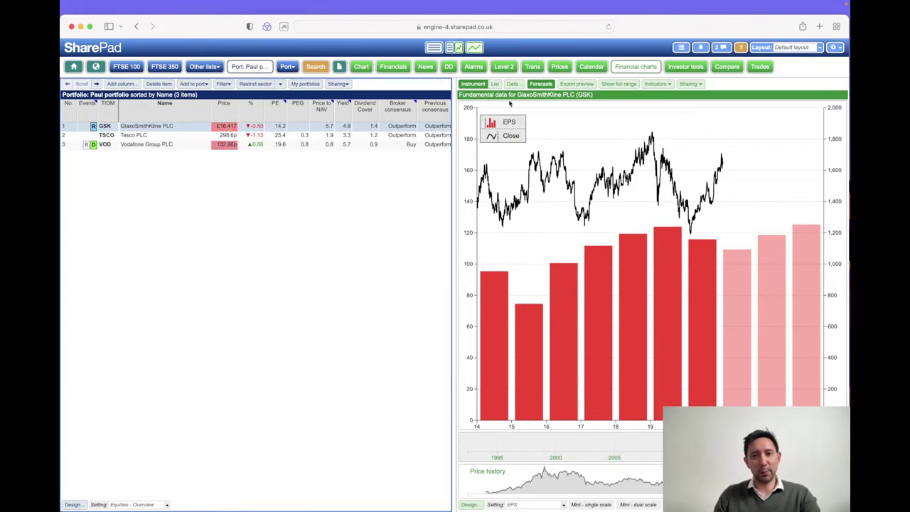
Step: Record a cash credit of £10,000 dated 03/02/2017 in the portfolio's transactions
click(538, 68)
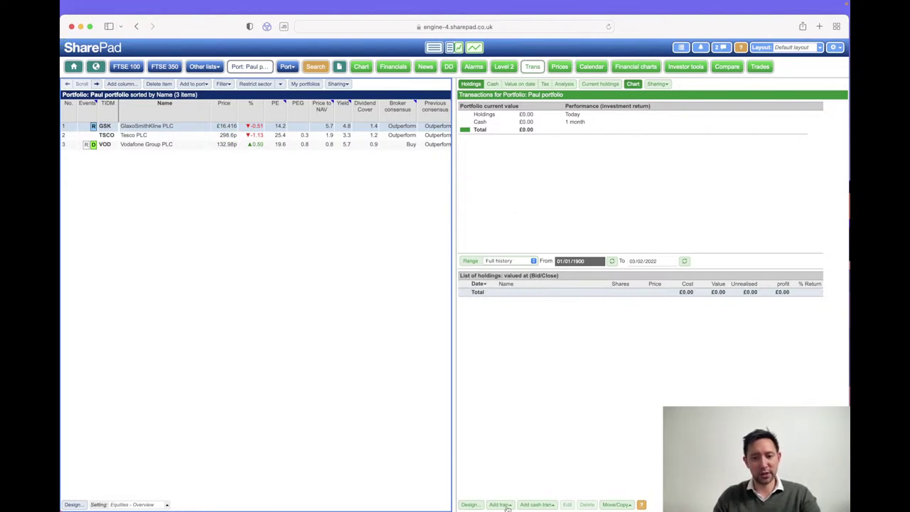
click(536, 504)
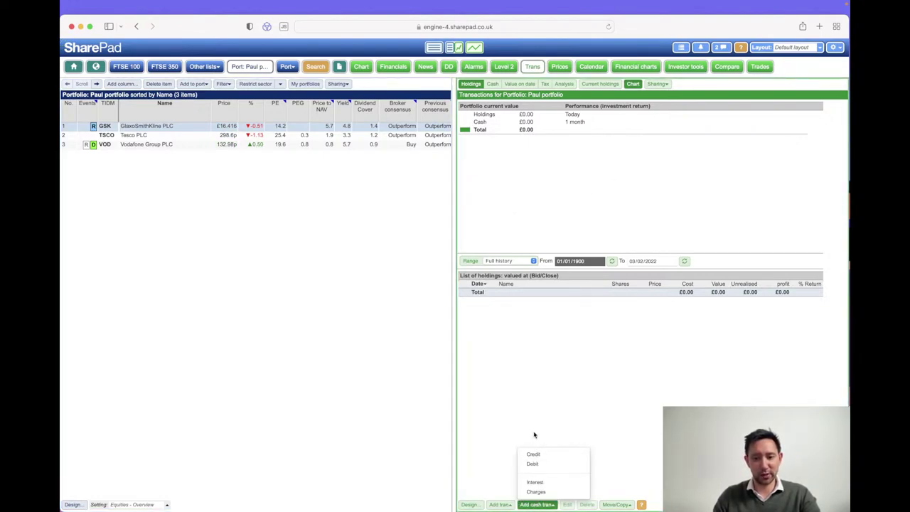
click(534, 453)
click(419, 128)
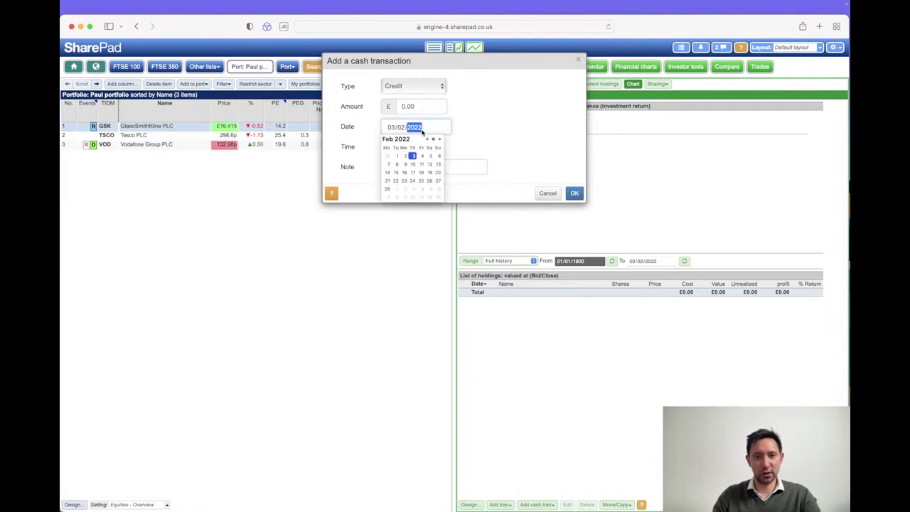
text(2017)
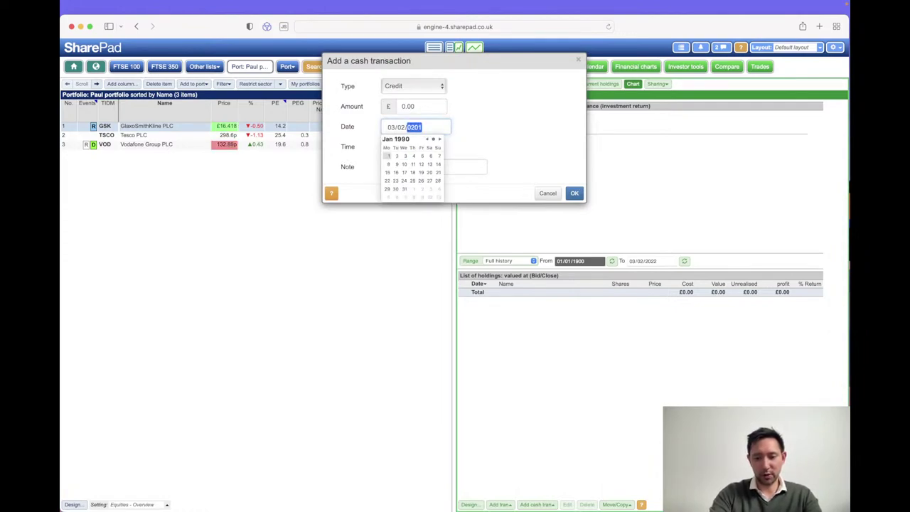
click(419, 106)
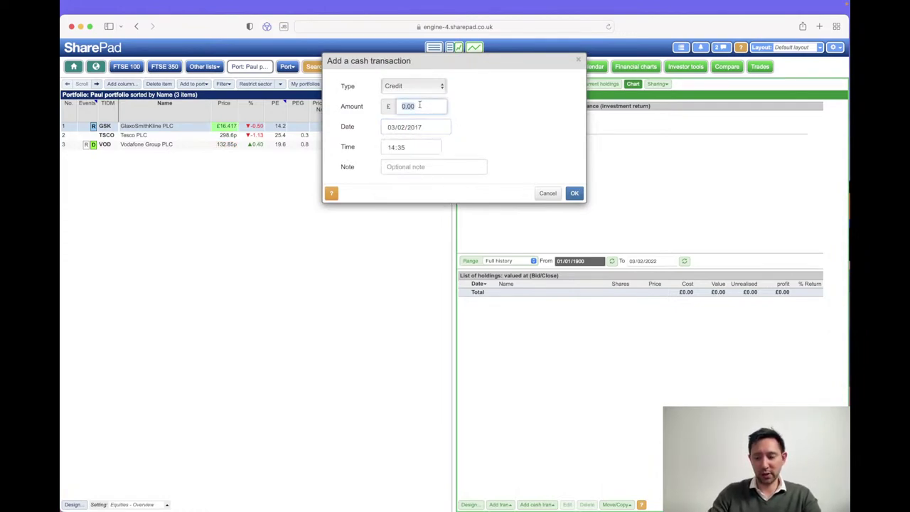
text(10000)
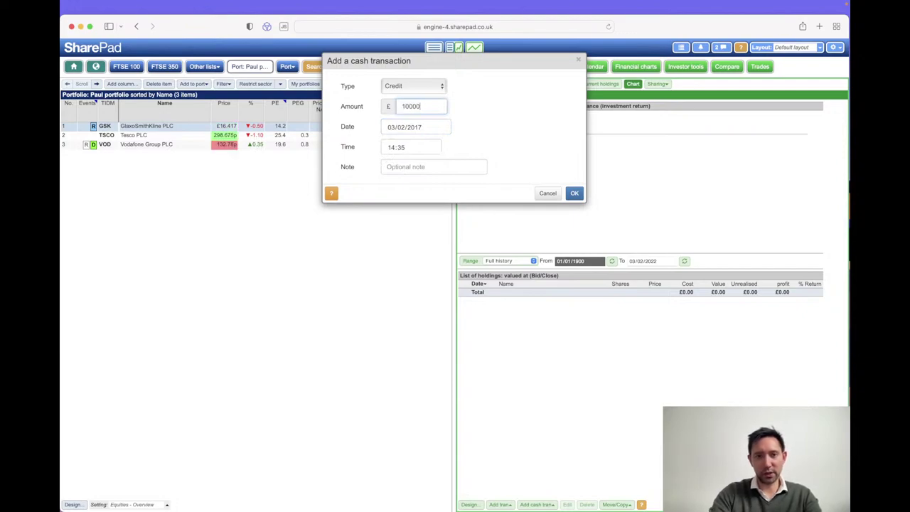
click(574, 194)
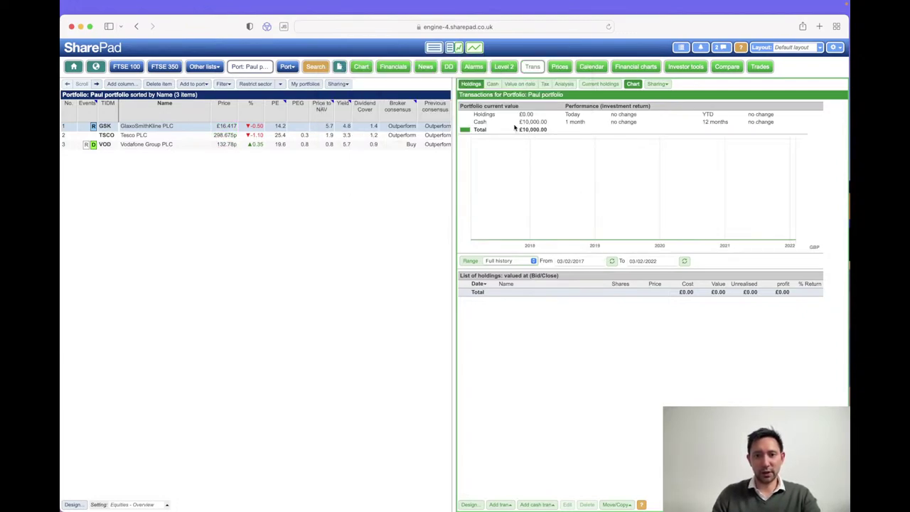
Step: Add a Buy transaction for GlaxoSmithKline with 400 shares at £15 per share, dated 03/02/2019
click(499, 504)
click(515, 390)
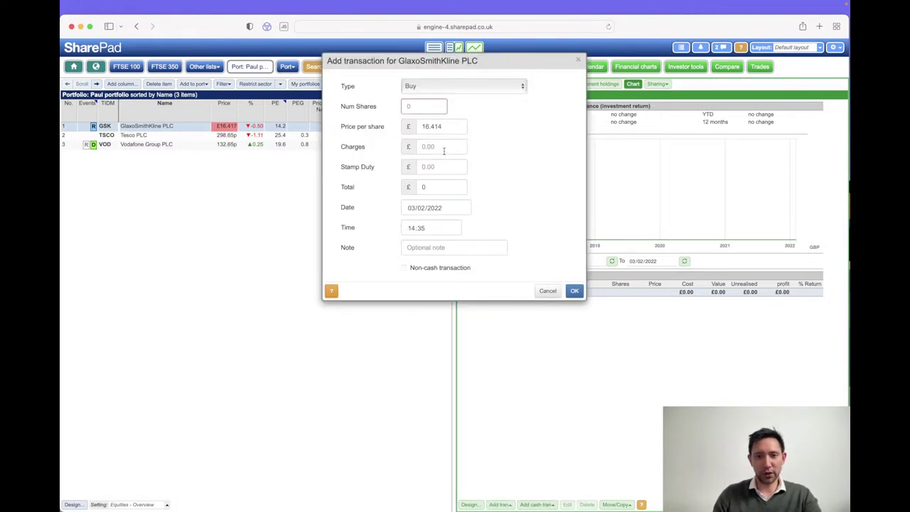
click(425, 105)
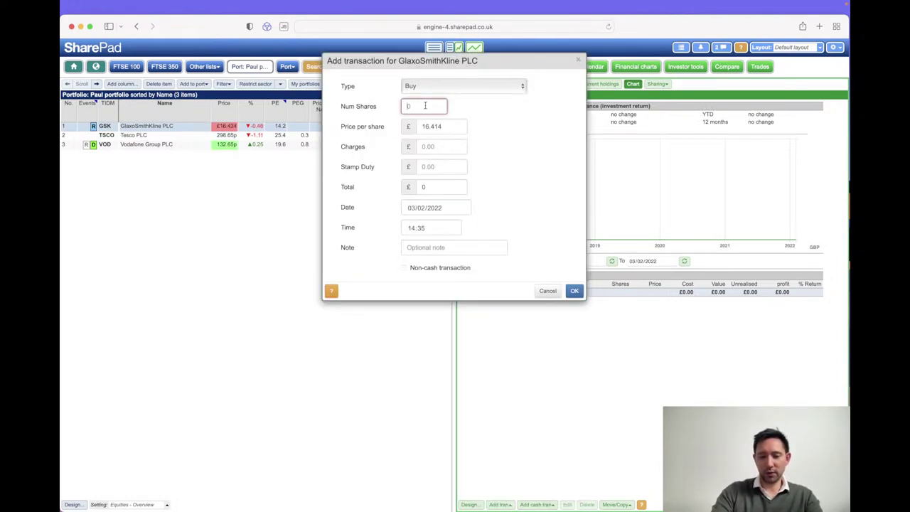
text(400)
click(449, 125)
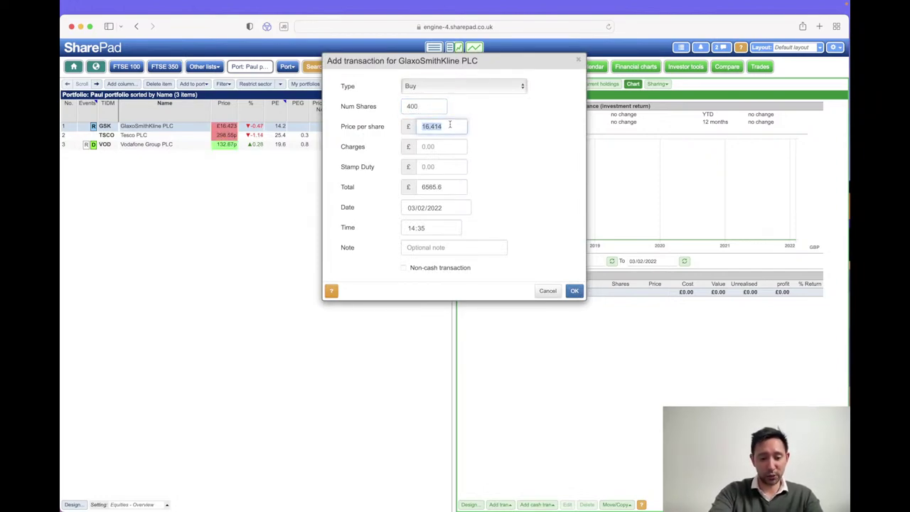
text(15)
click(435, 208)
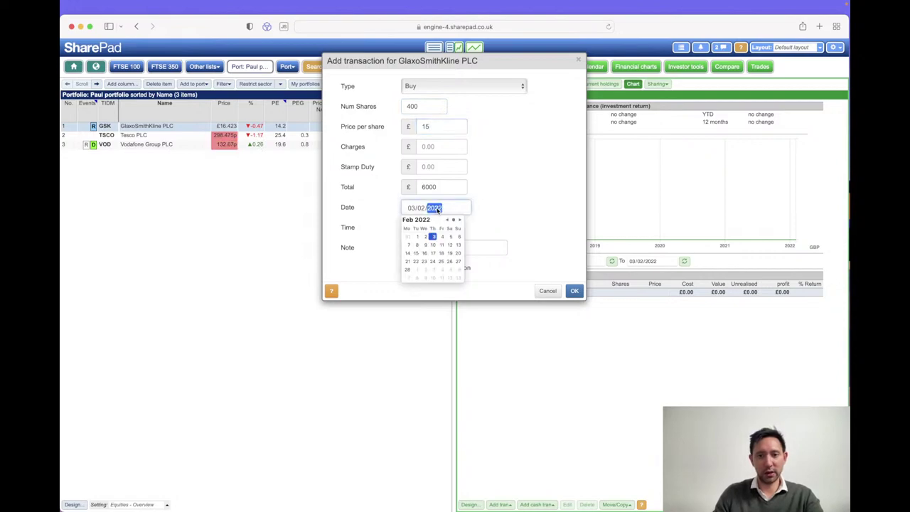
text(2019)
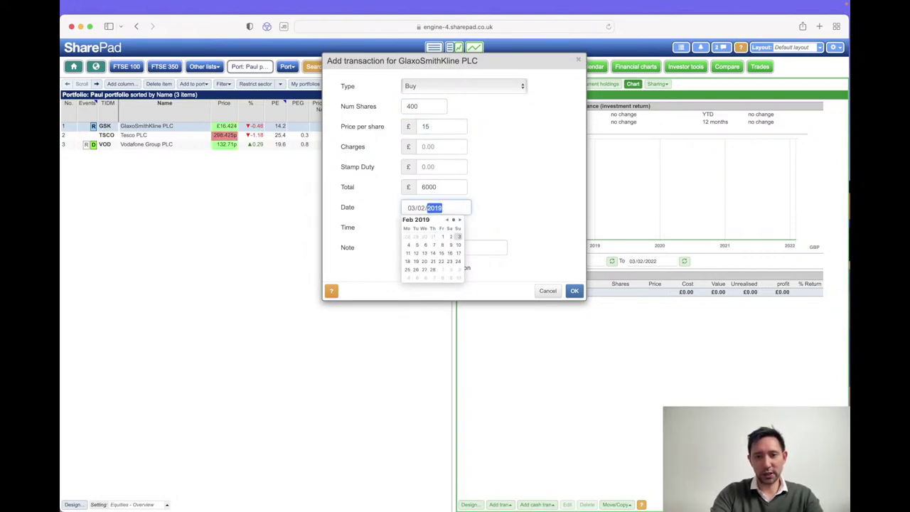
click(523, 191)
click(574, 291)
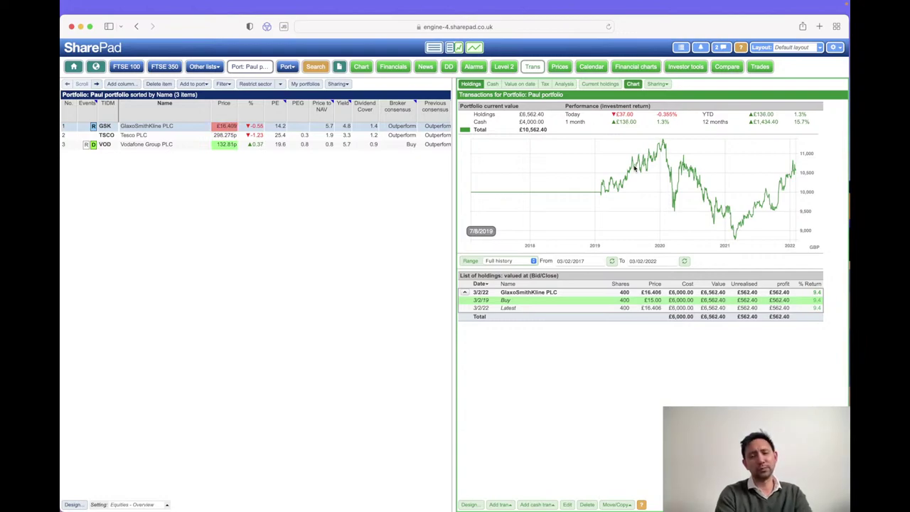
Step: Return to Financial charts, load the Profit margins setting for the portfolio, and widen the chart area
click(635, 66)
click(520, 504)
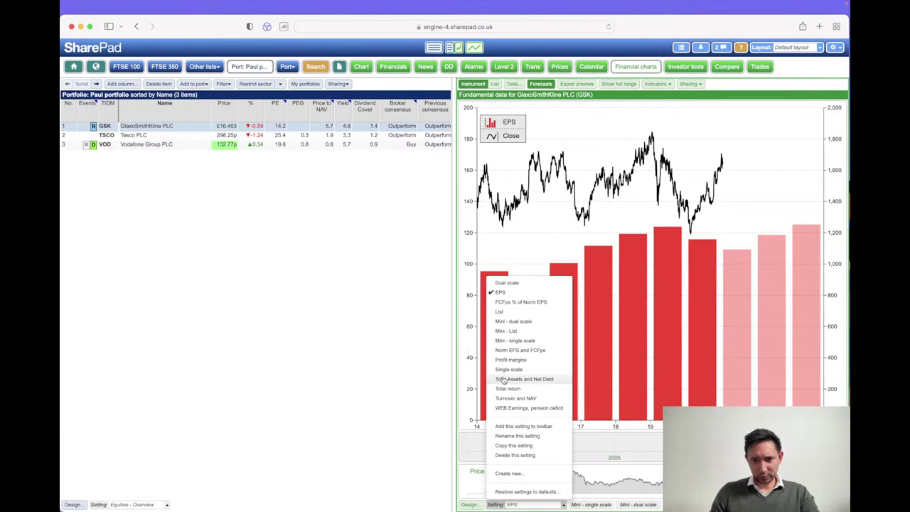
click(521, 360)
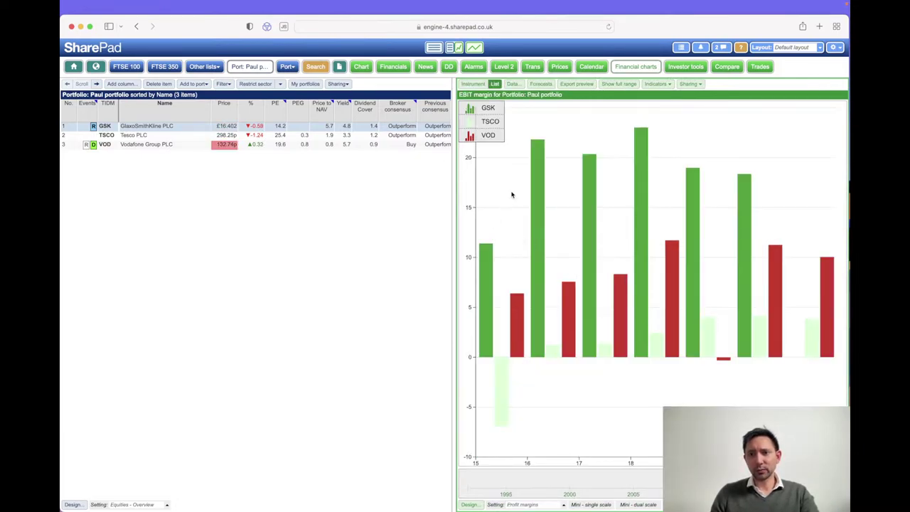
drag(453, 205, 213, 217)
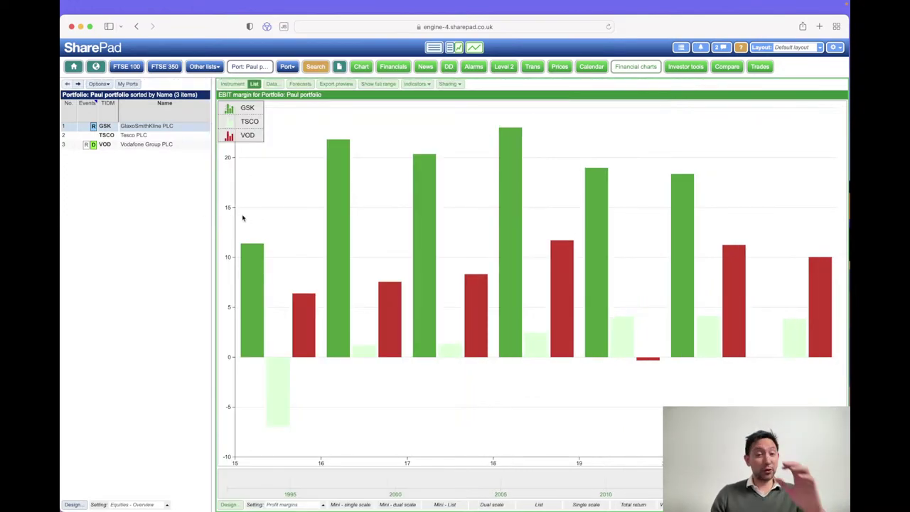